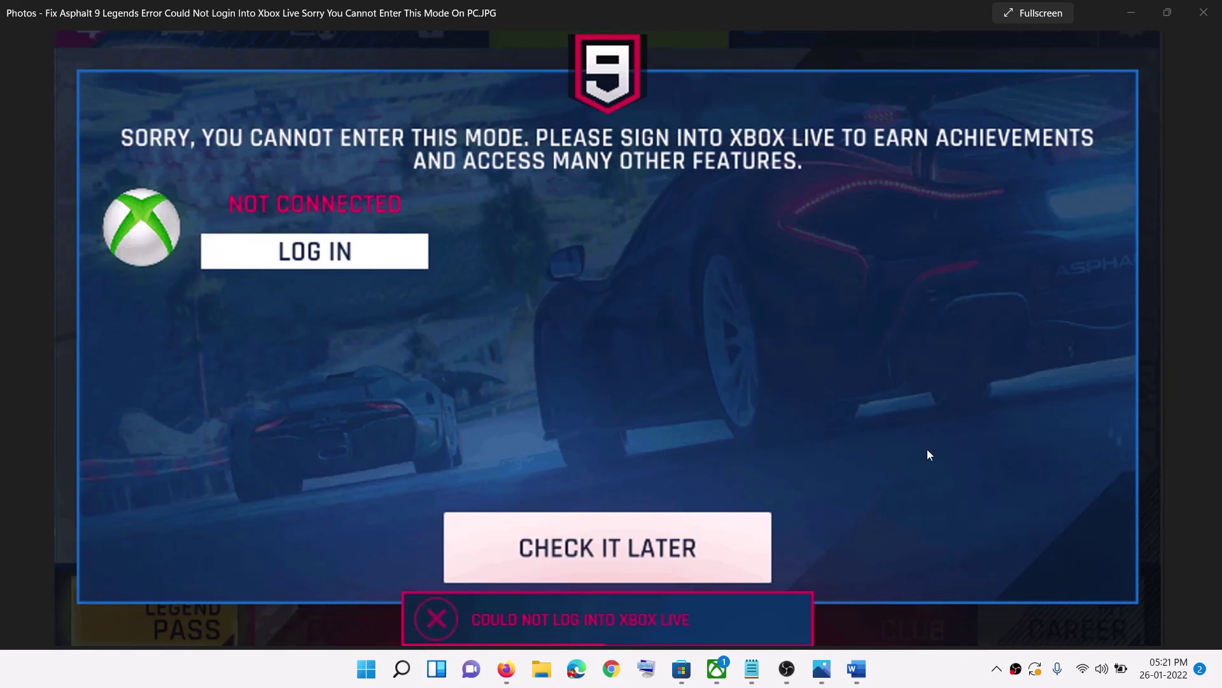
- Review the Step 1 instruction in the tutorial document and its error screenshot
click(856, 669)
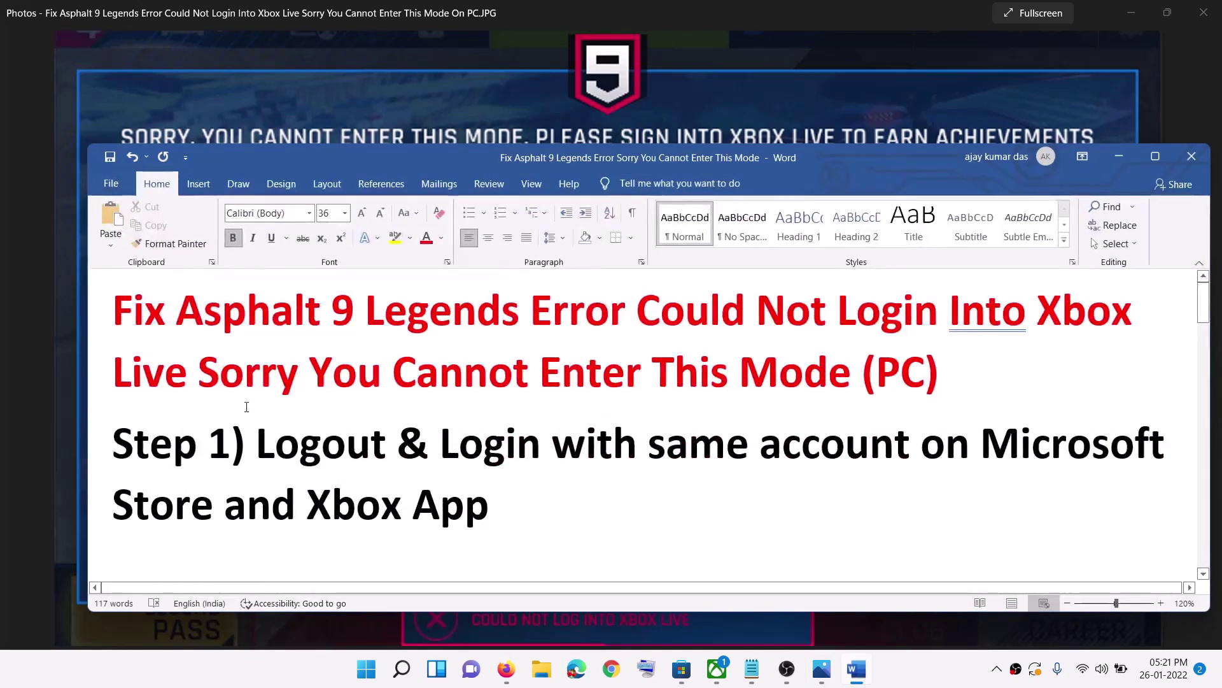
drag(256, 444, 489, 505)
click(1118, 156)
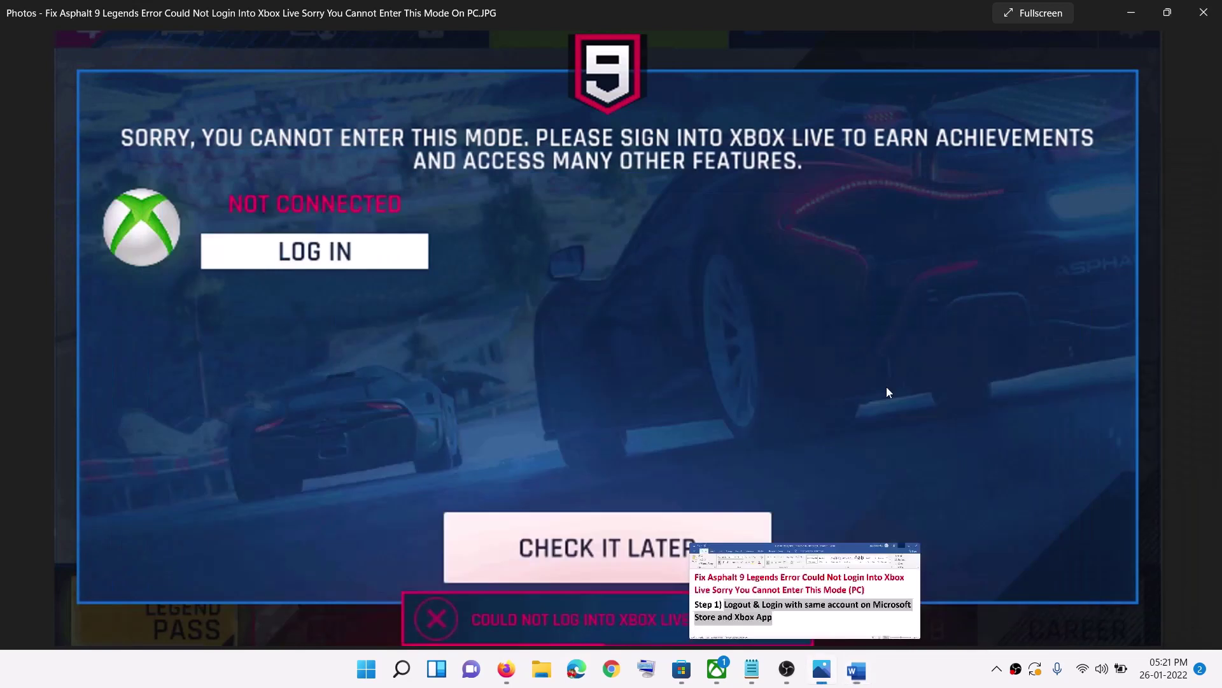
- Sign out of the Microsoft Store account from the profile avatar menu
click(675, 680)
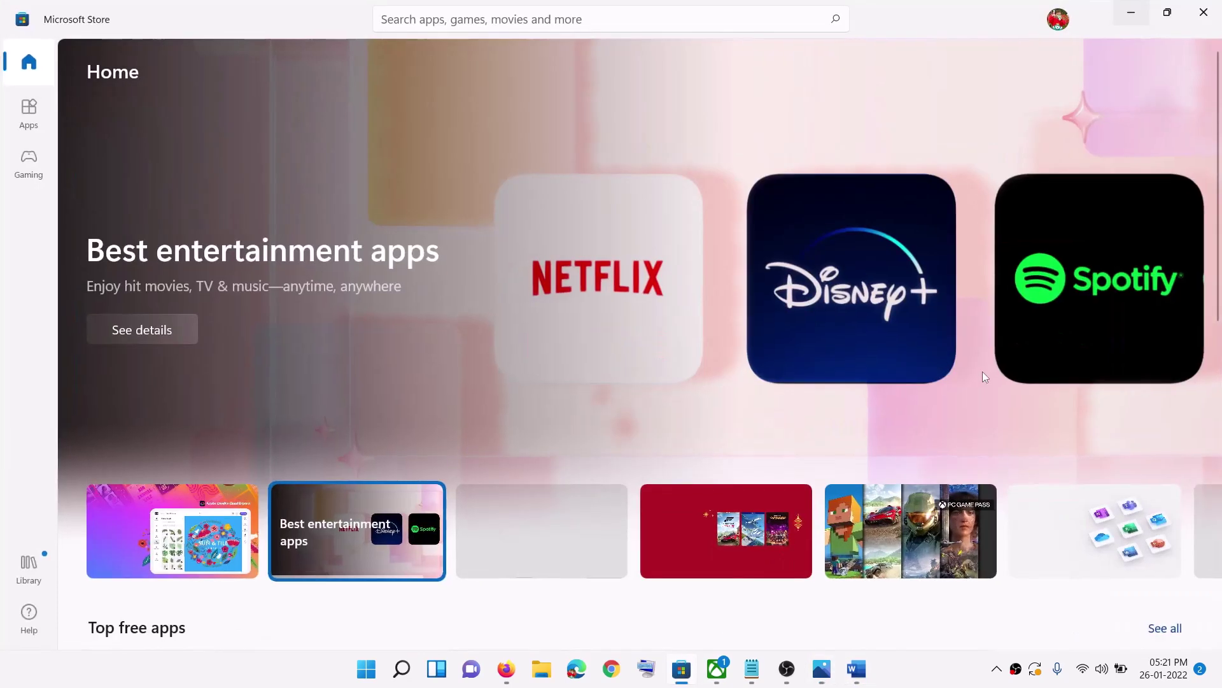
click(1058, 19)
click(889, 91)
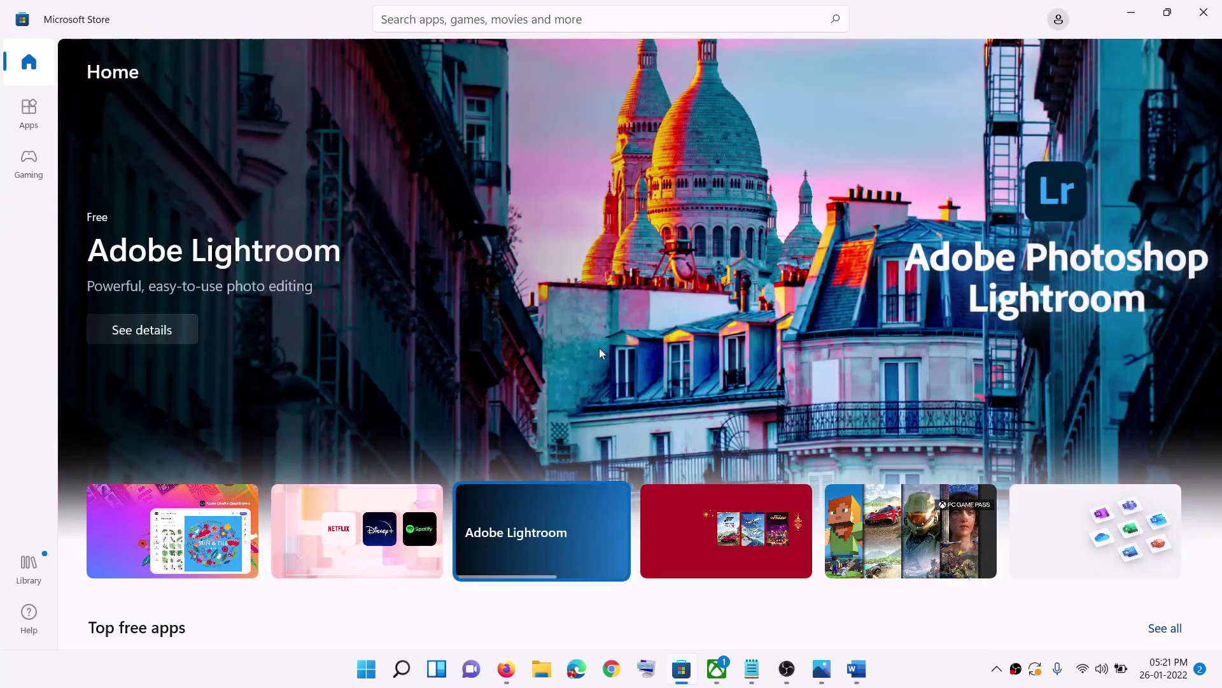
click(598, 348)
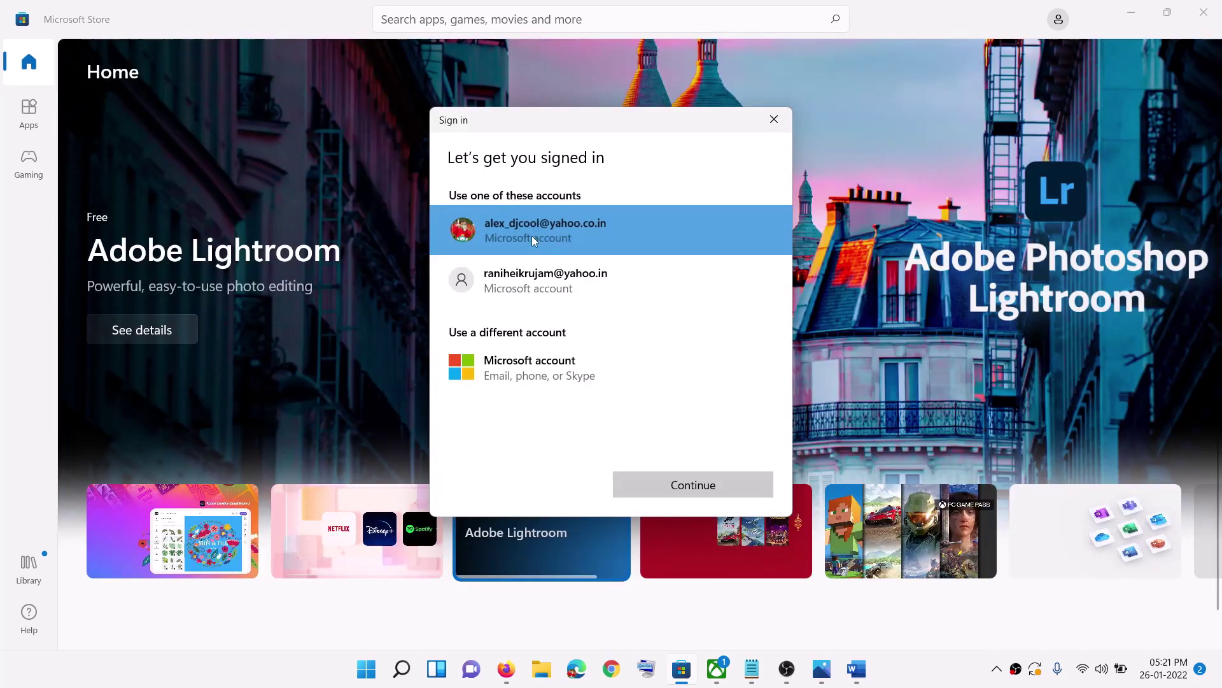
- Sign back in to the Store with the first listed account and enter the PIN
click(532, 235)
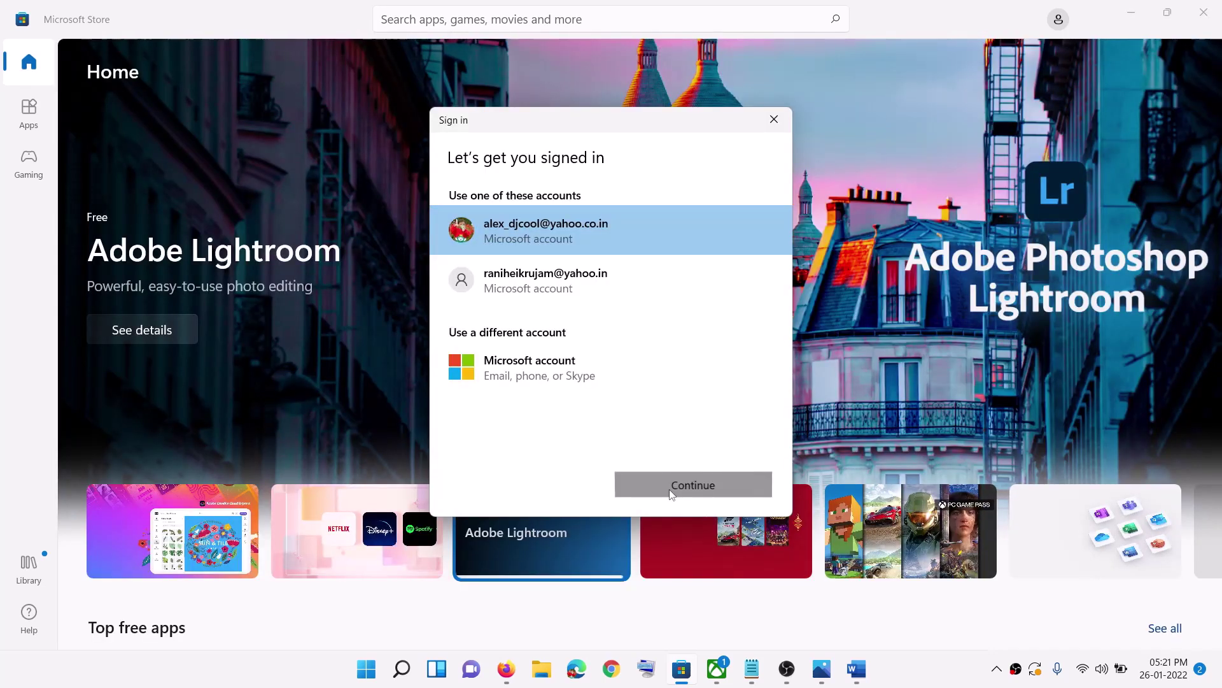
click(671, 490)
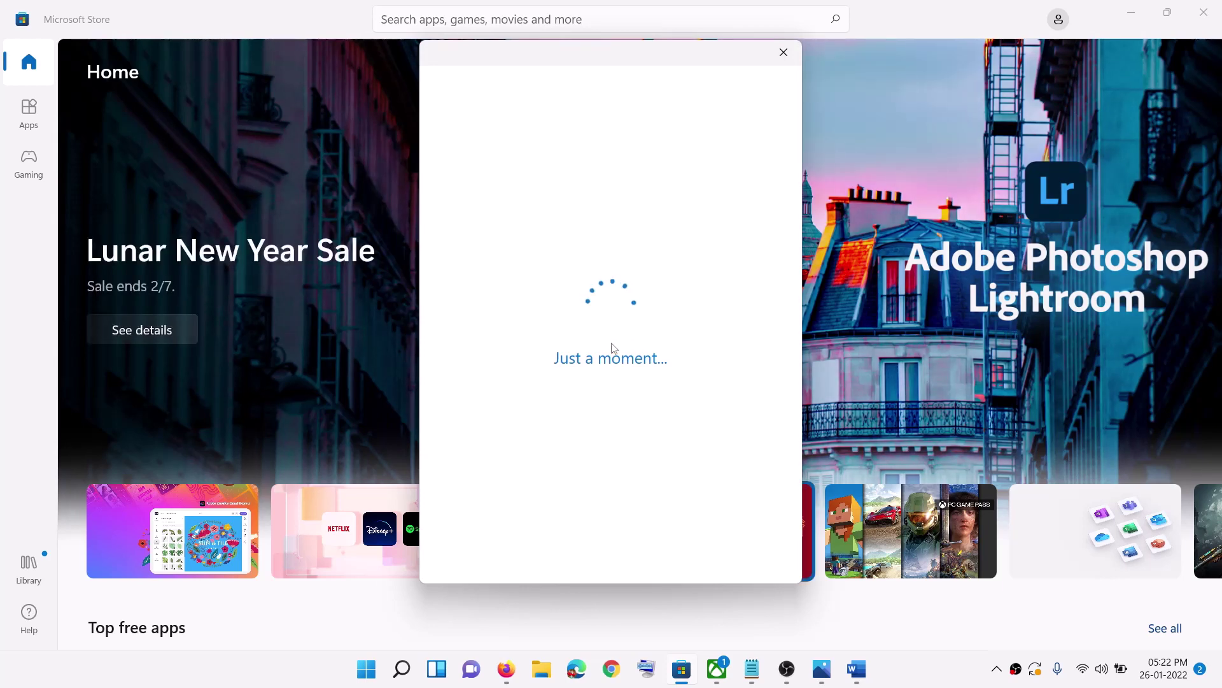
text(••••)
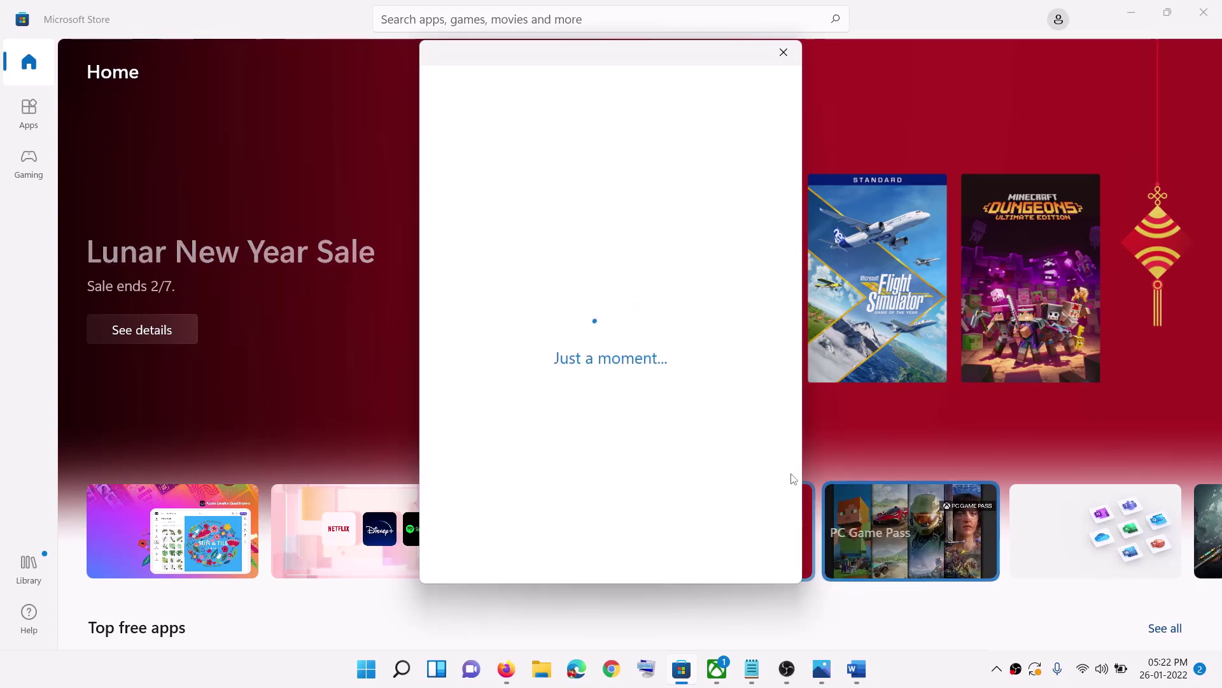
- Sign out of the Xbox app profile, then start signing back in from the avatar menu
click(717, 669)
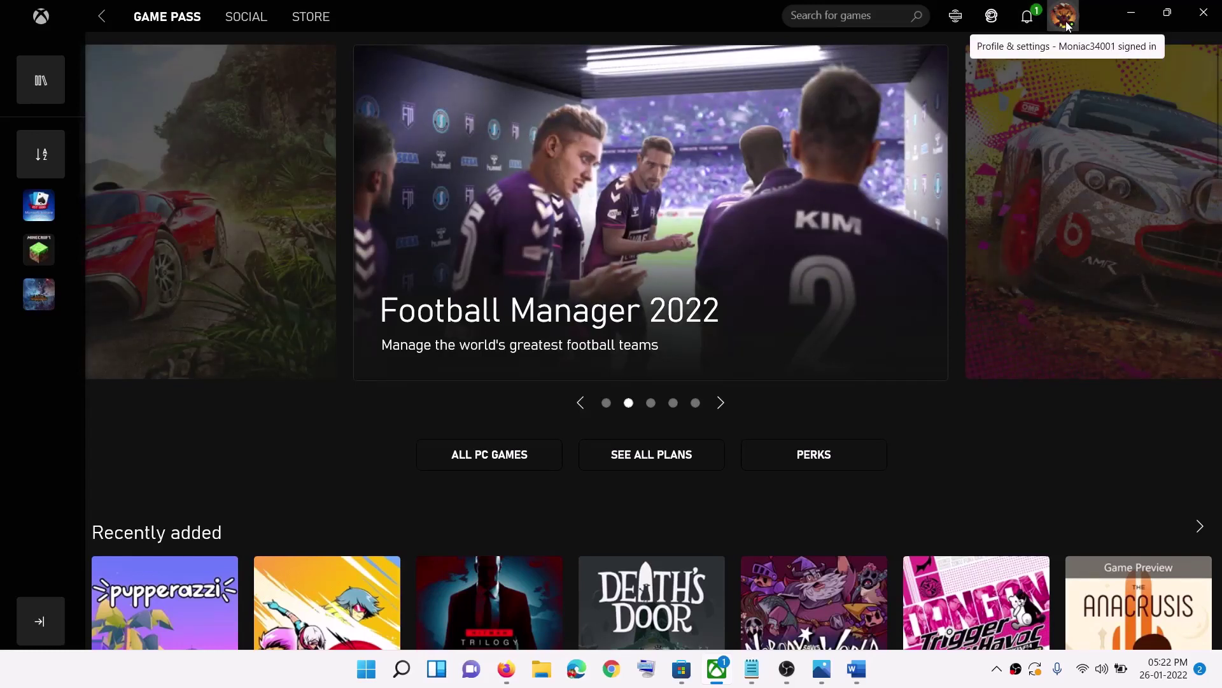
click(1069, 29)
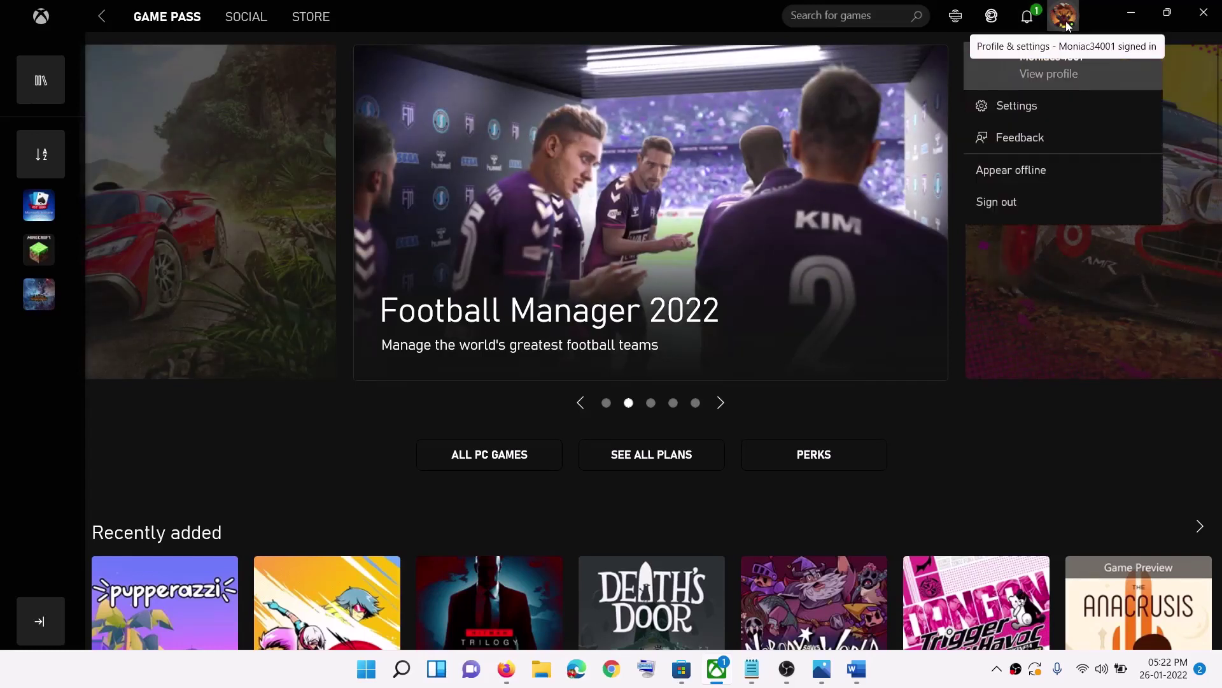
click(1015, 204)
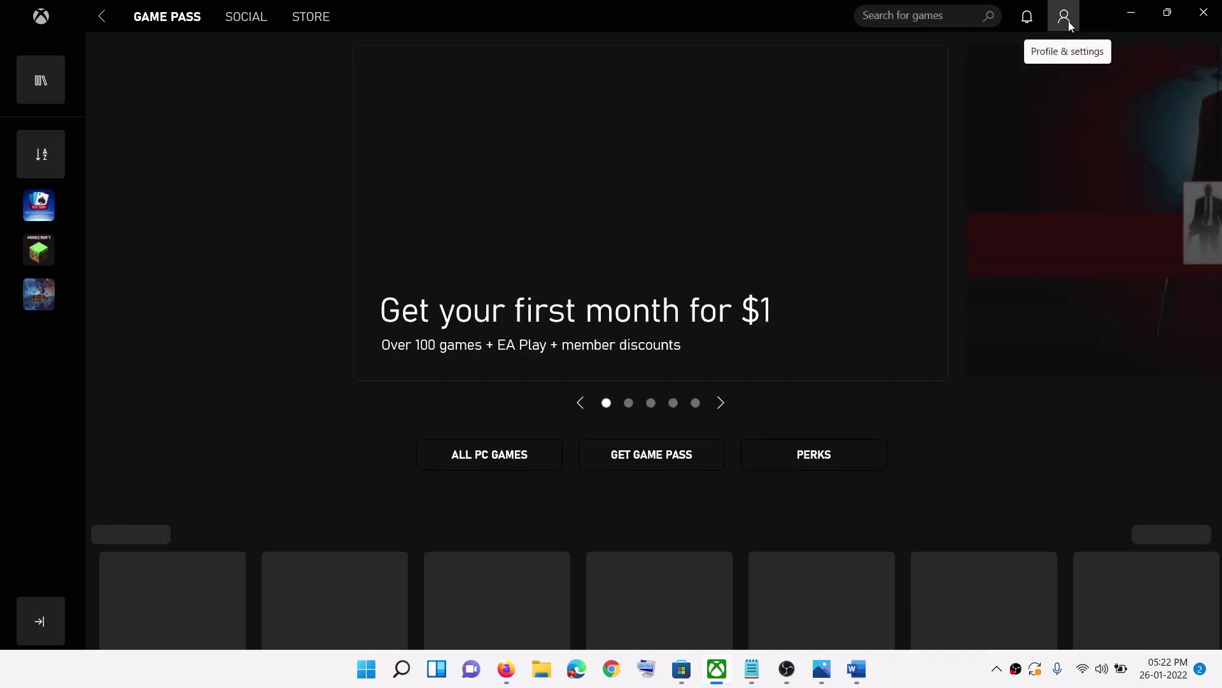
click(1068, 21)
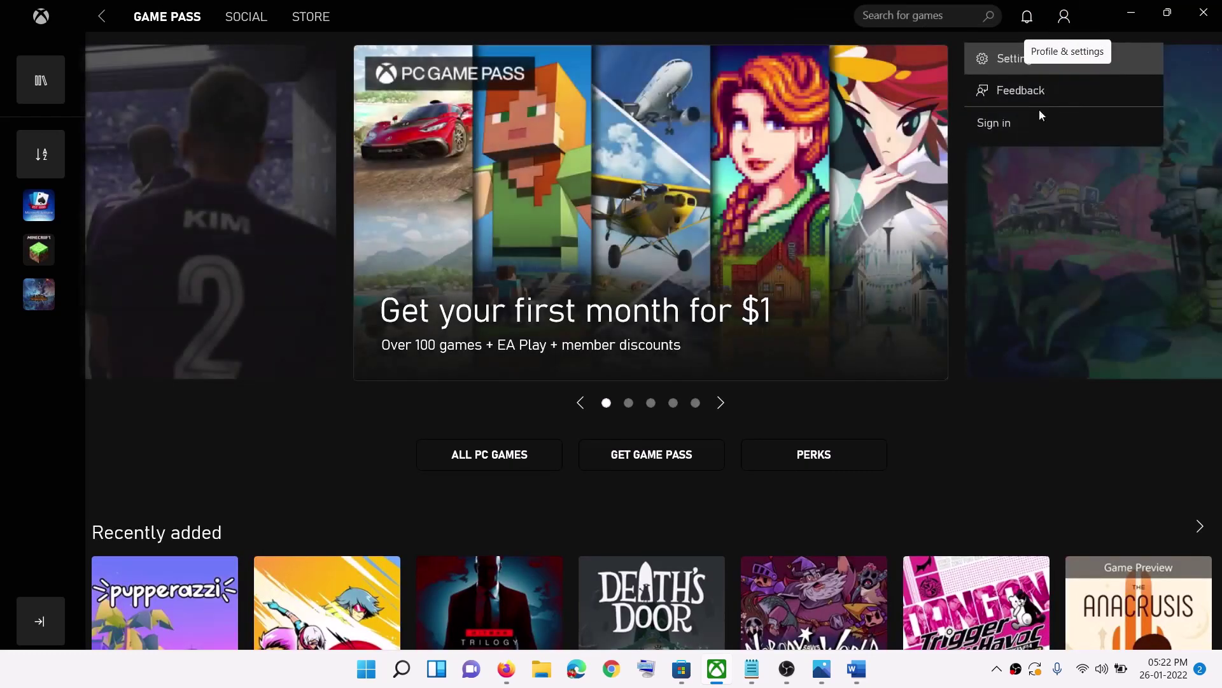
click(1006, 125)
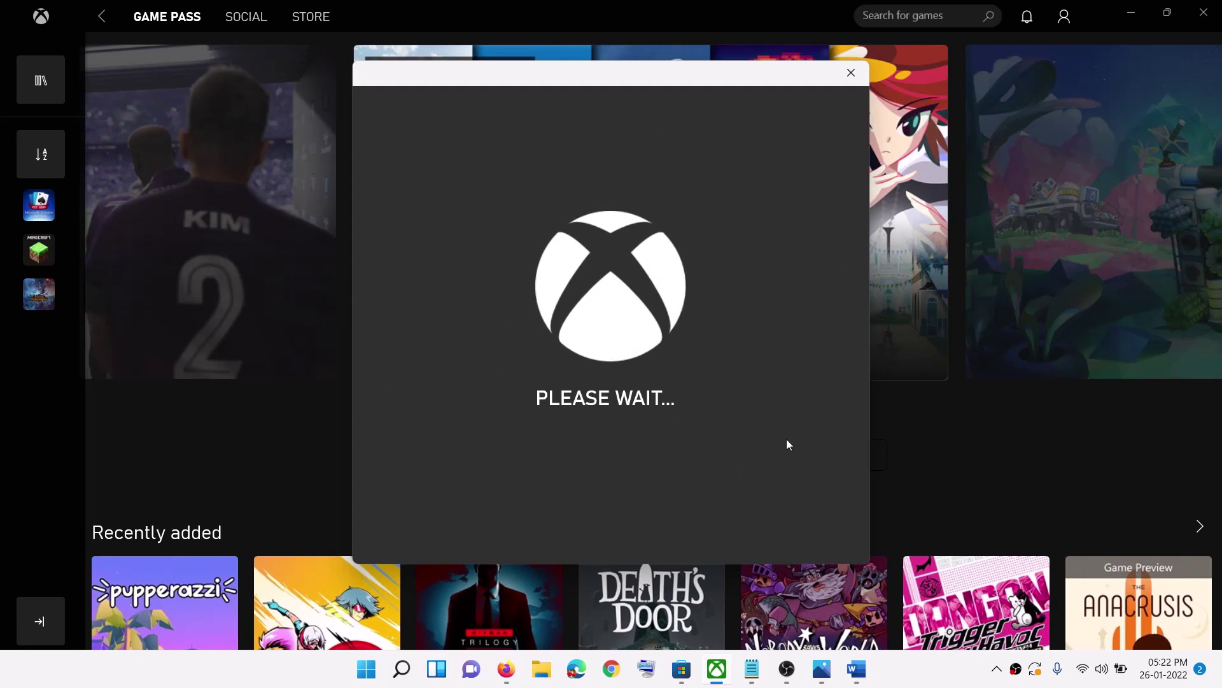
click(822, 669)
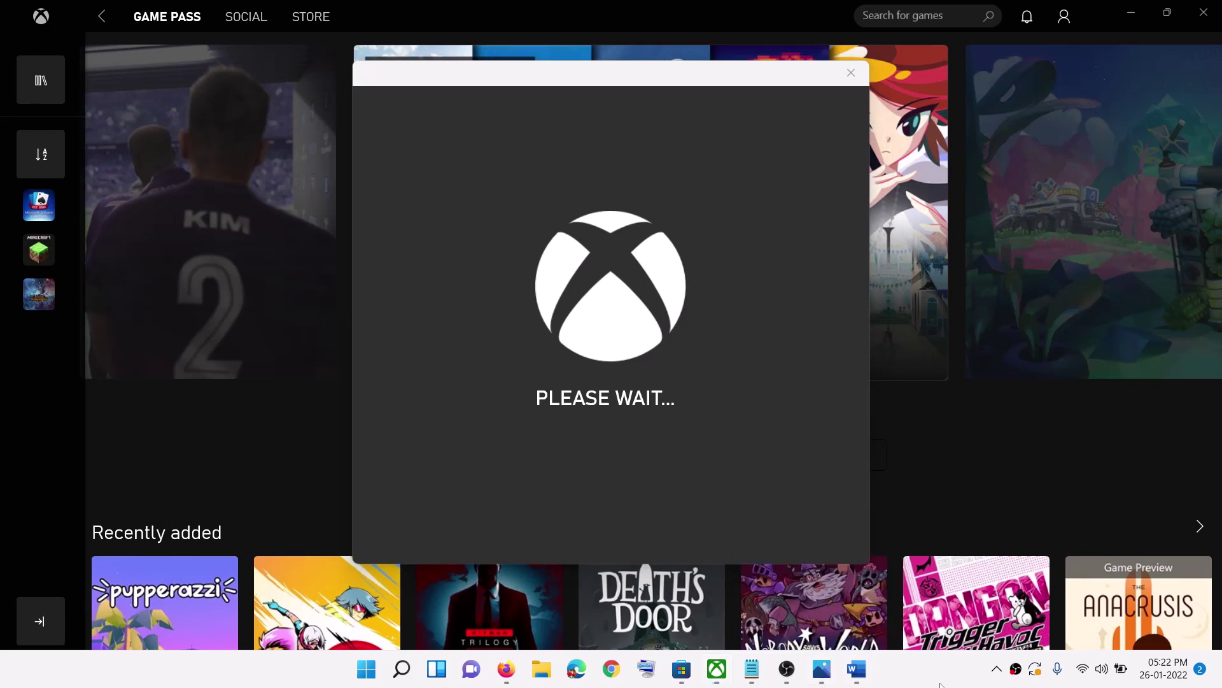
- Launch Credential Manager from Start search and show the Windows credentials
scroll(327, 458, down, 5)
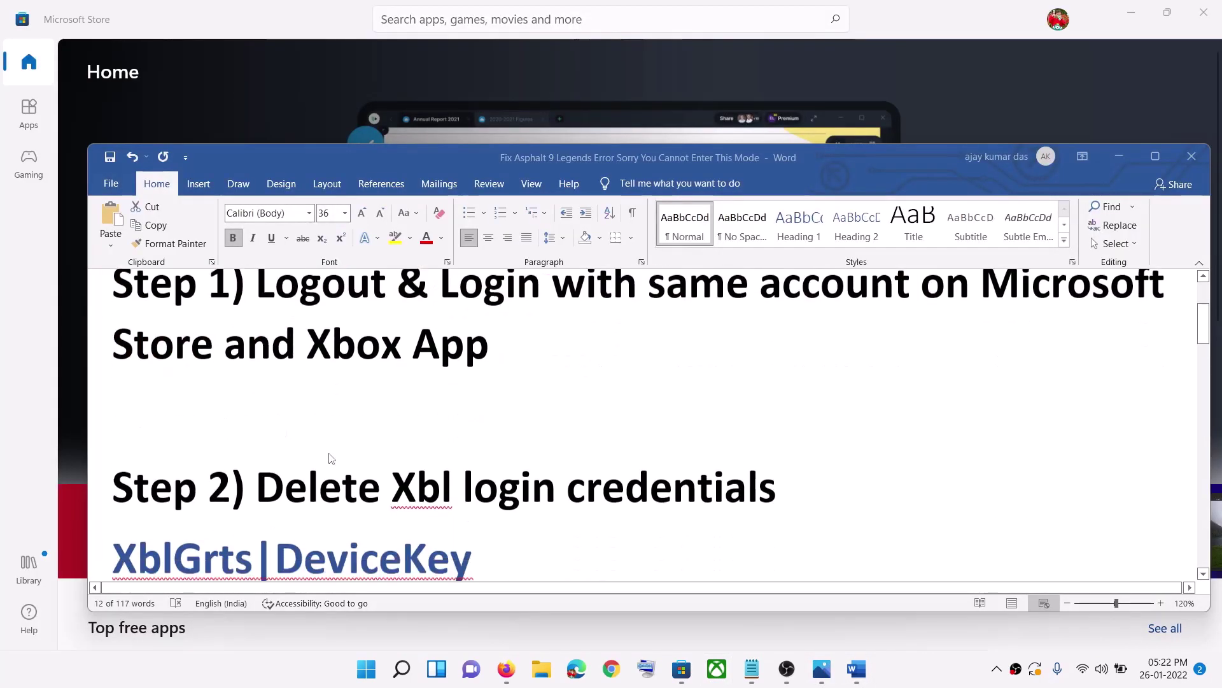
scroll(477, 439, down, 1)
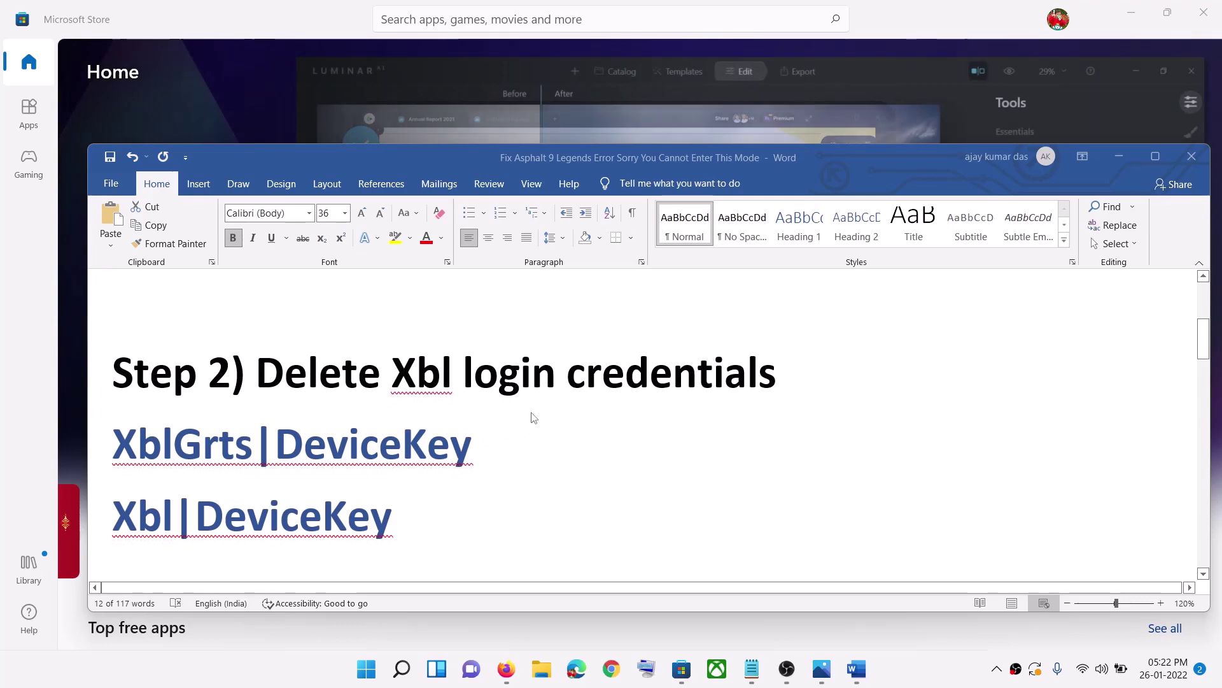
click(368, 668)
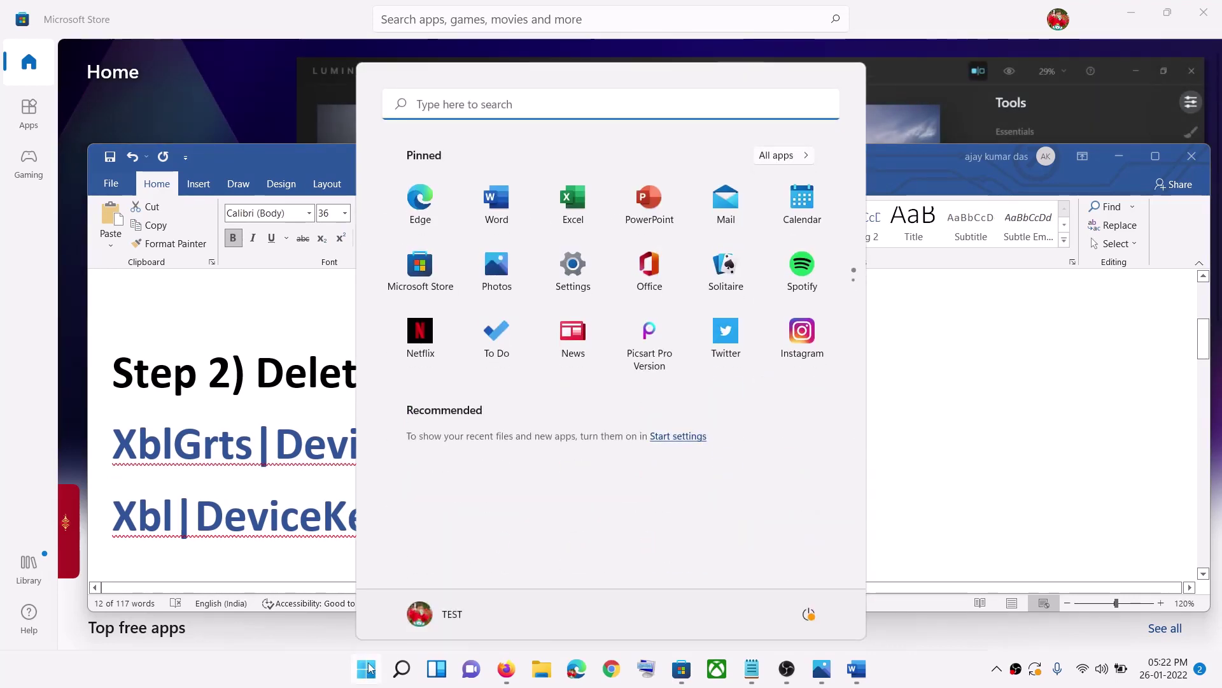
text(cred)
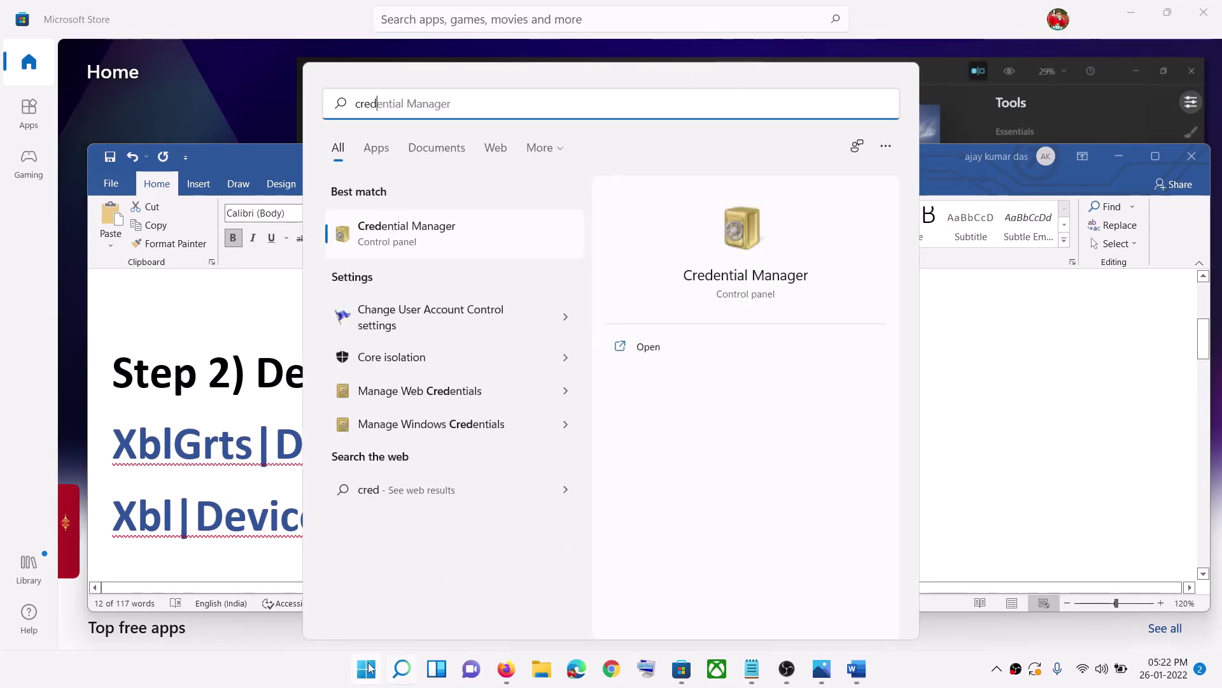
text(ential Manager)
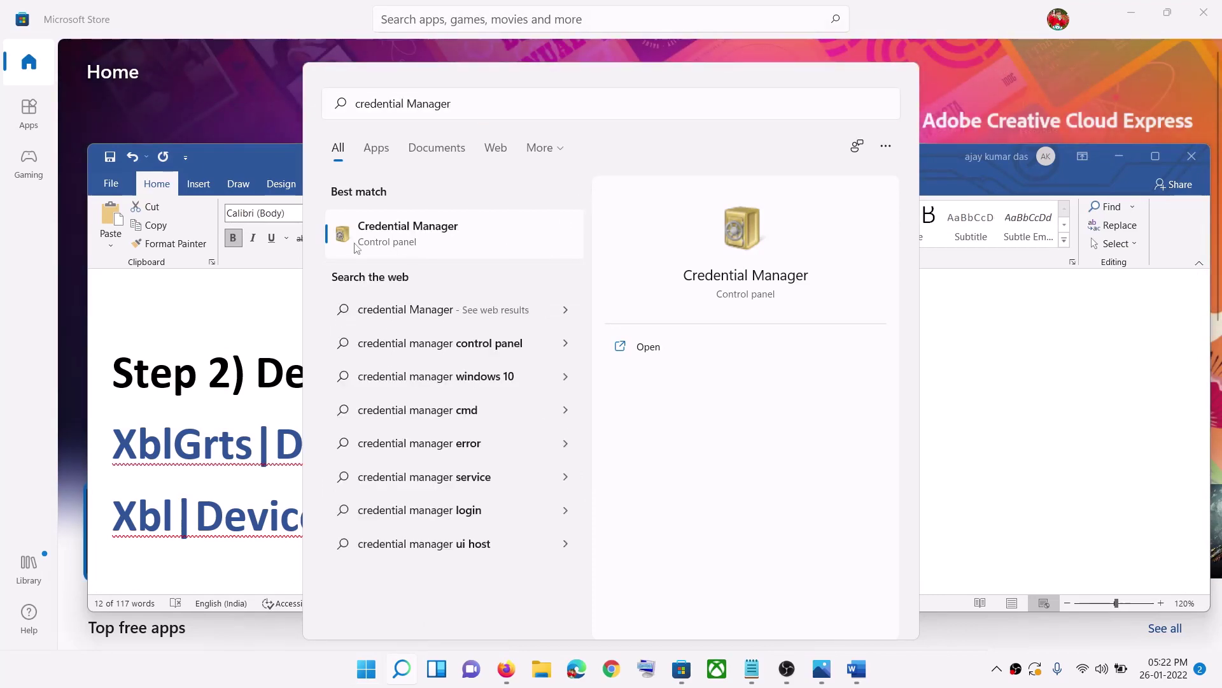
key(Return)
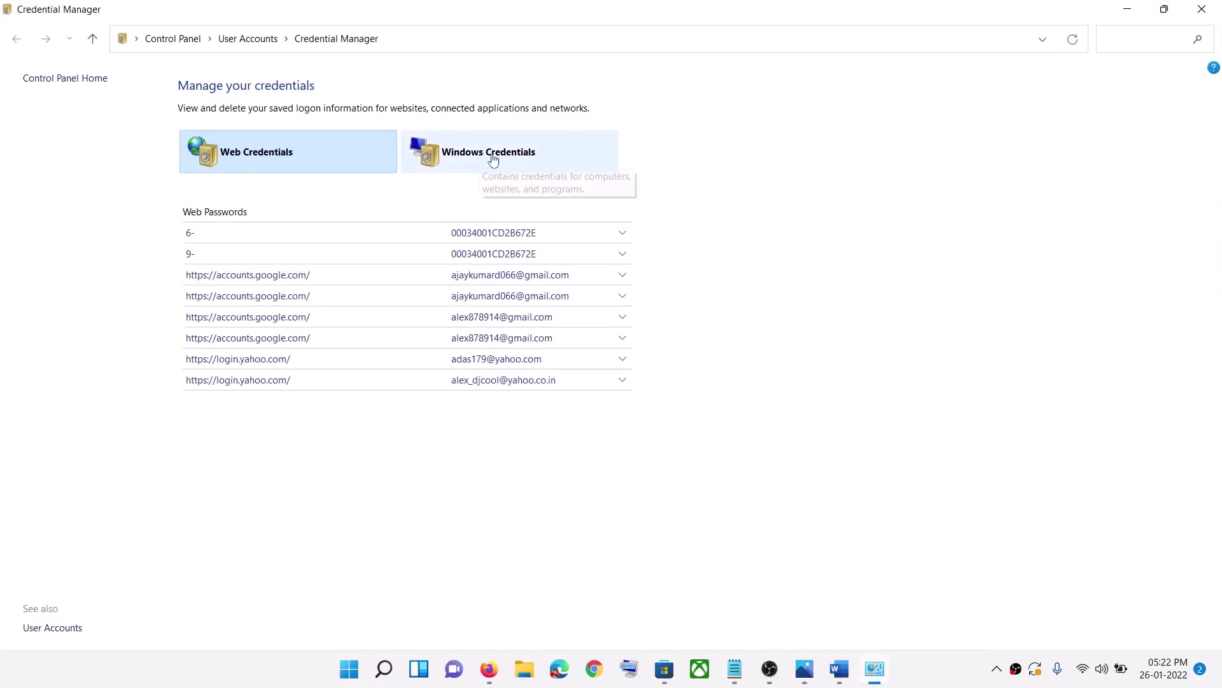
click(506, 156)
- Check the tutorial's Step 2 for the DeviceKey credential names to remove
scroll(437, 409, down, 5)
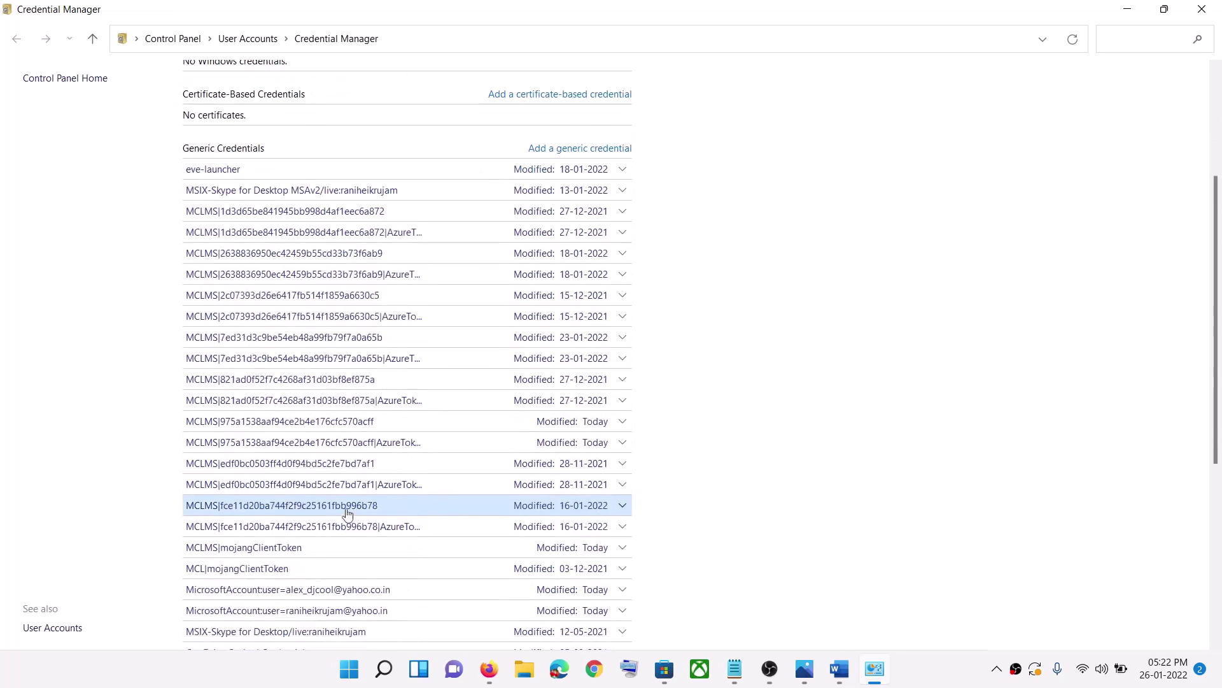
scroll(347, 513, down, 2)
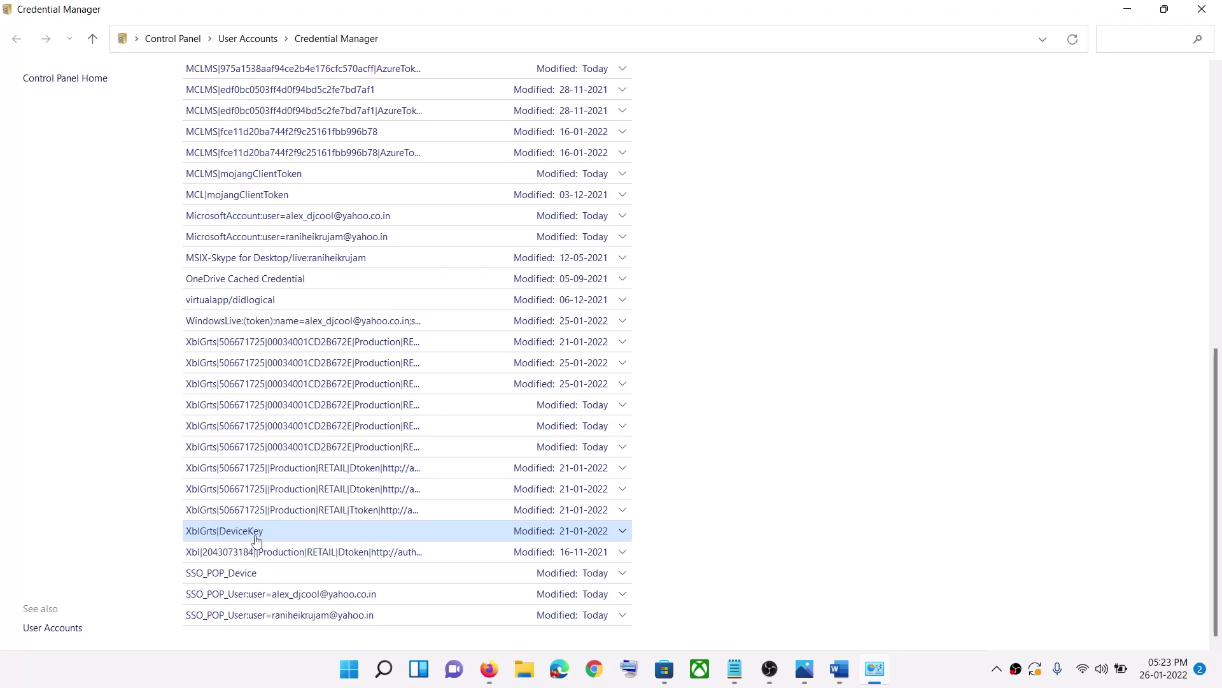
key(alt+Tab)
drag(113, 444, 158, 503)
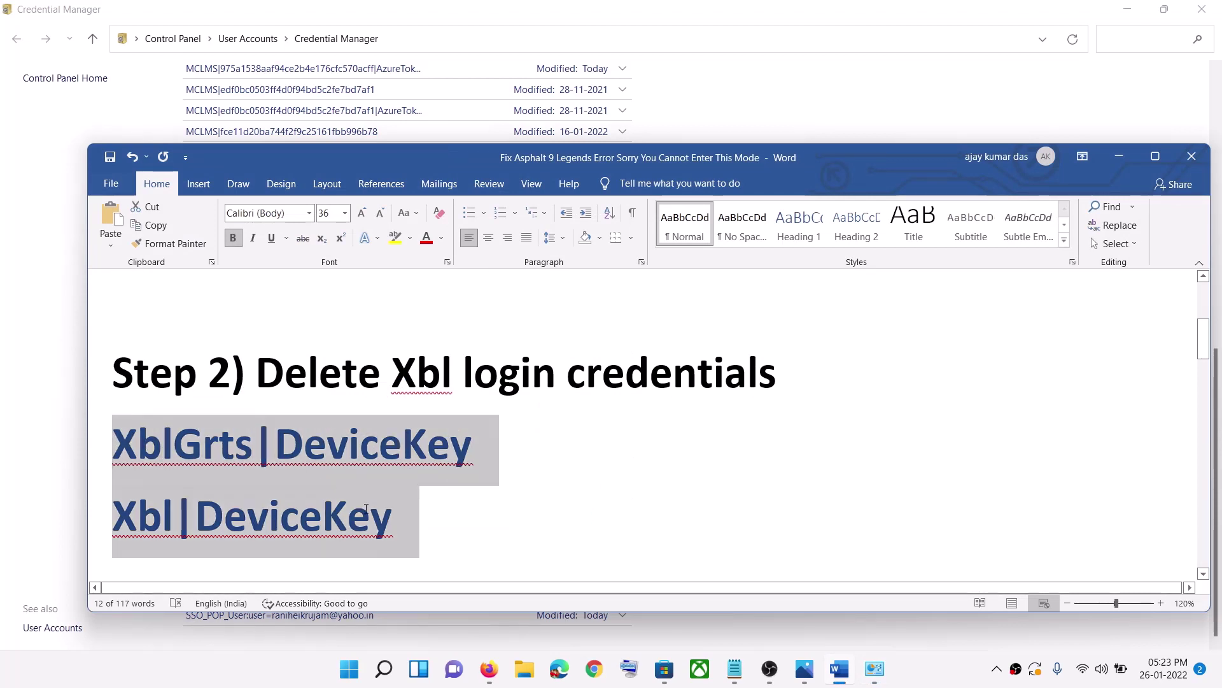
click(158, 491)
drag(113, 444, 370, 526)
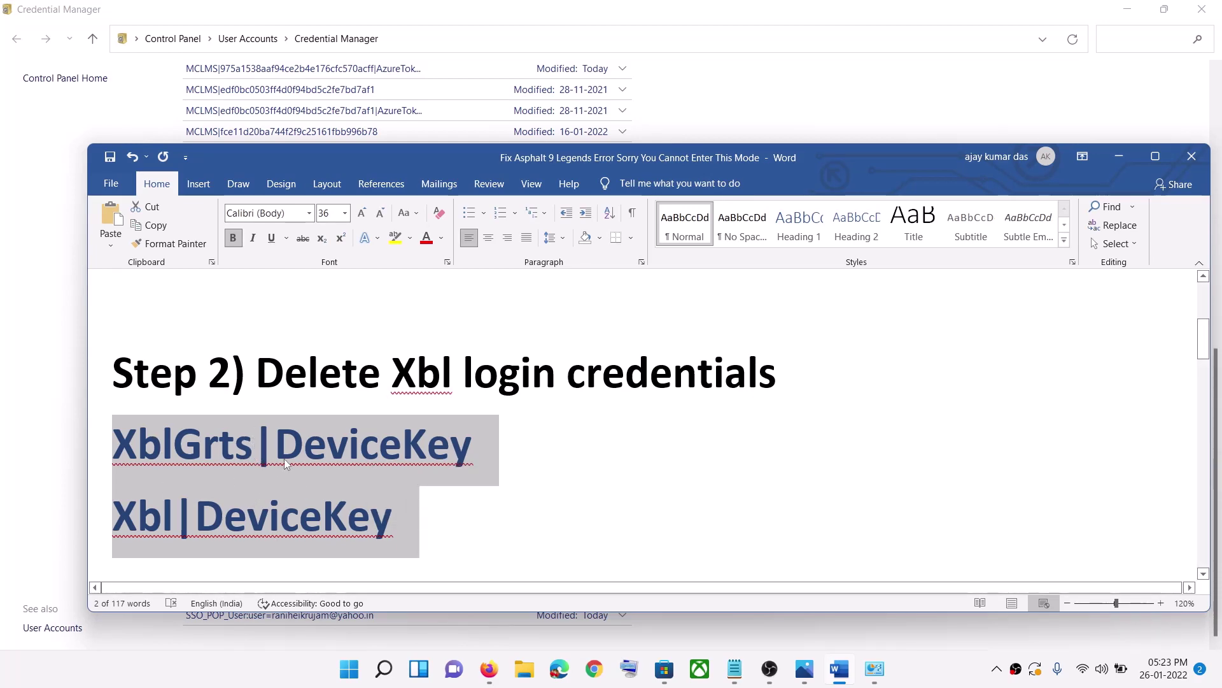
key(alt+Tab)
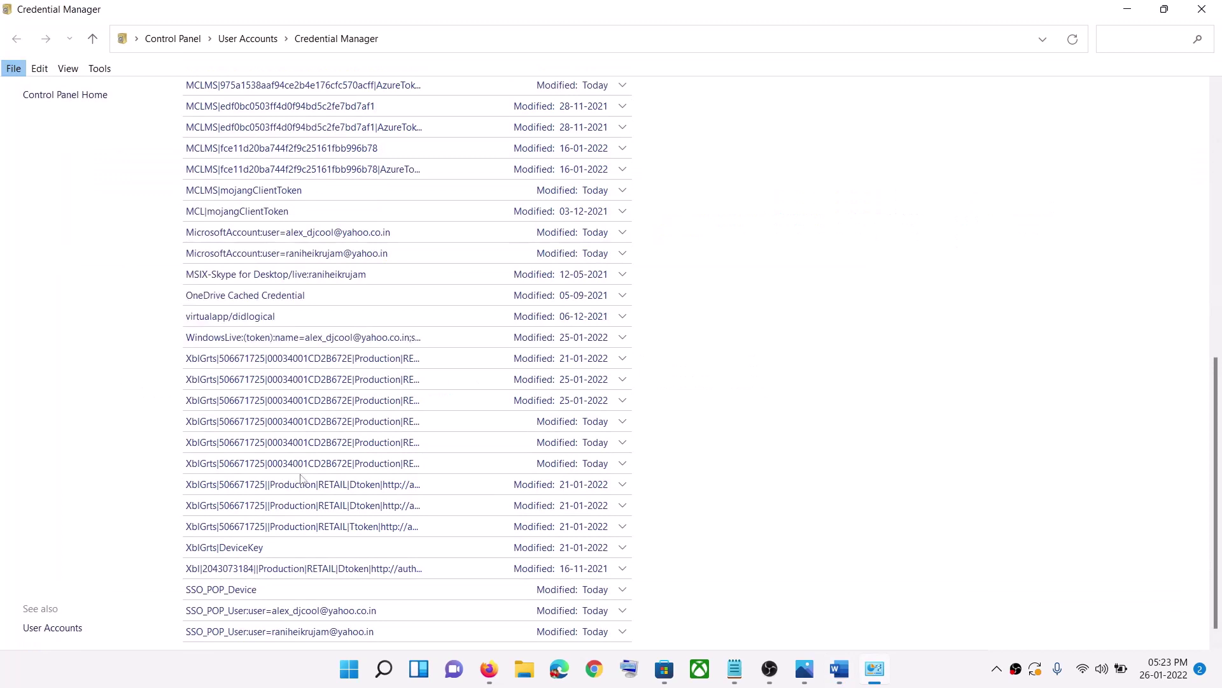
- Remove the XblGrts|DeviceKey generic credential, confirm, and close Credential Manager
scroll(319, 548, down, 1)
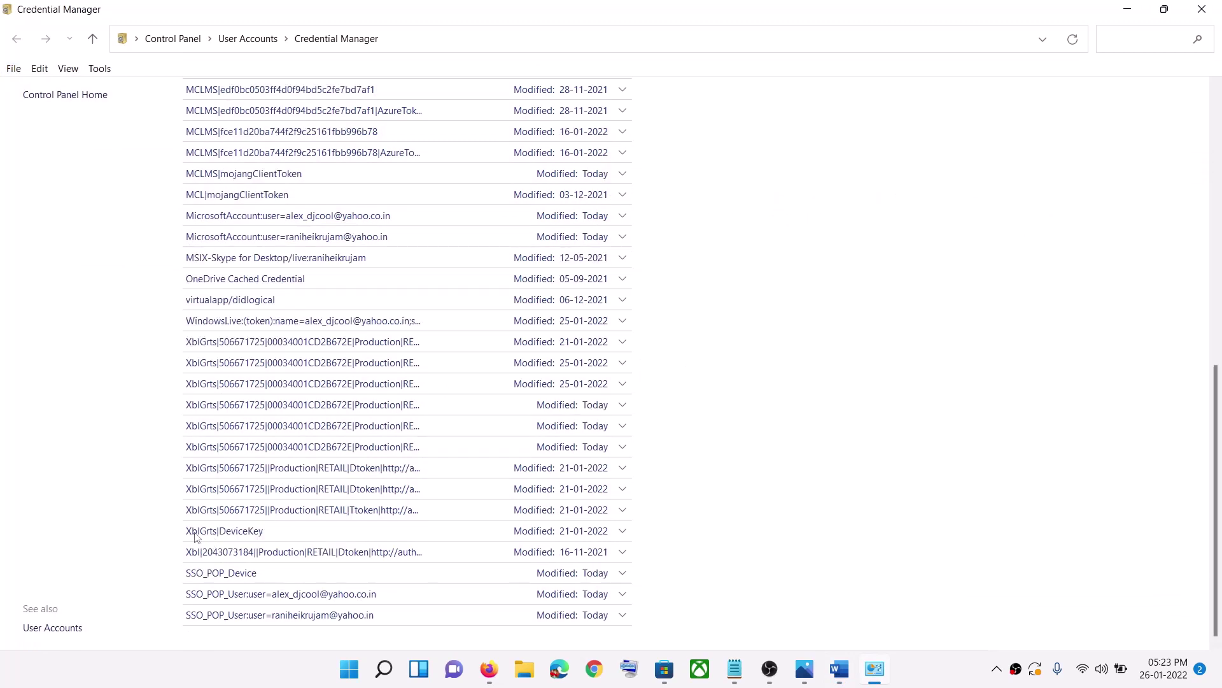
click(378, 534)
click(263, 584)
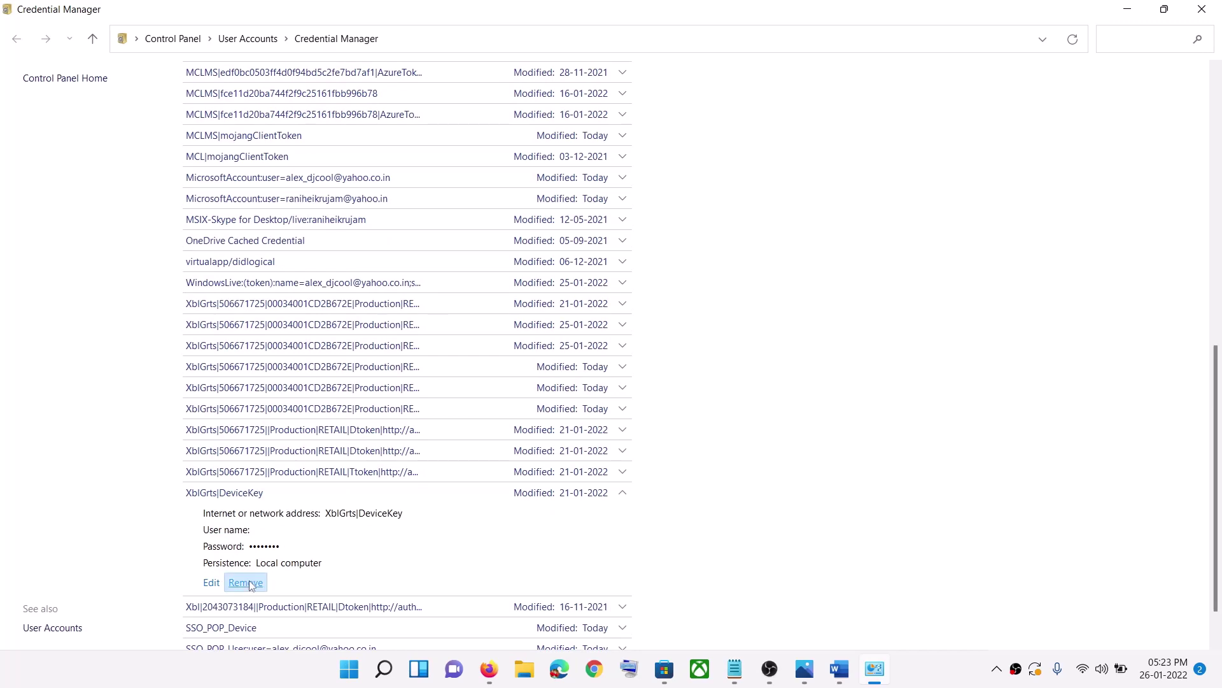
click(704, 356)
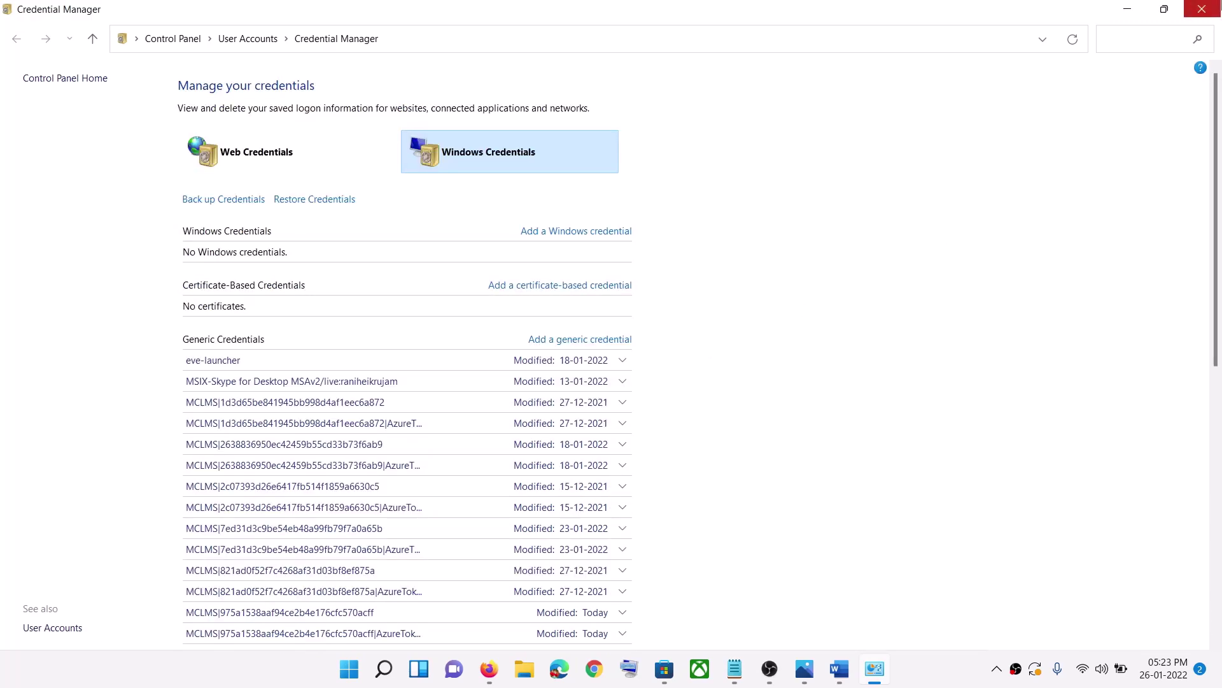
click(1201, 9)
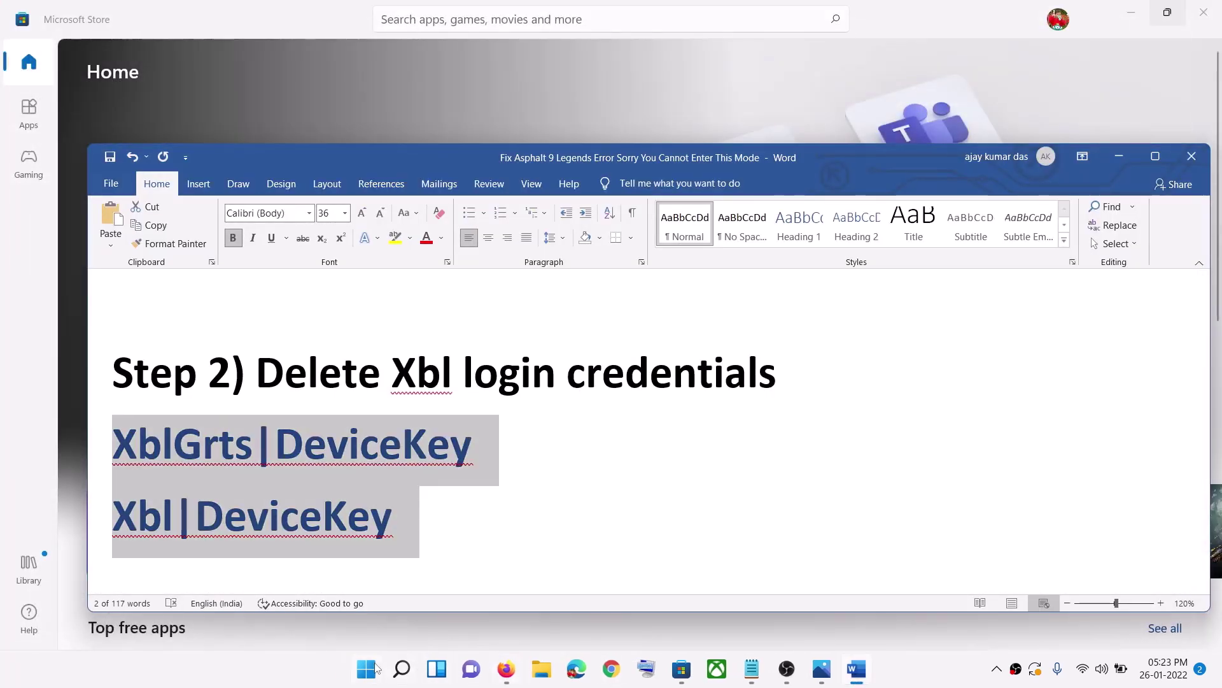
- Bring up the Start power options, then dismiss them without restarting
click(366, 669)
click(809, 613)
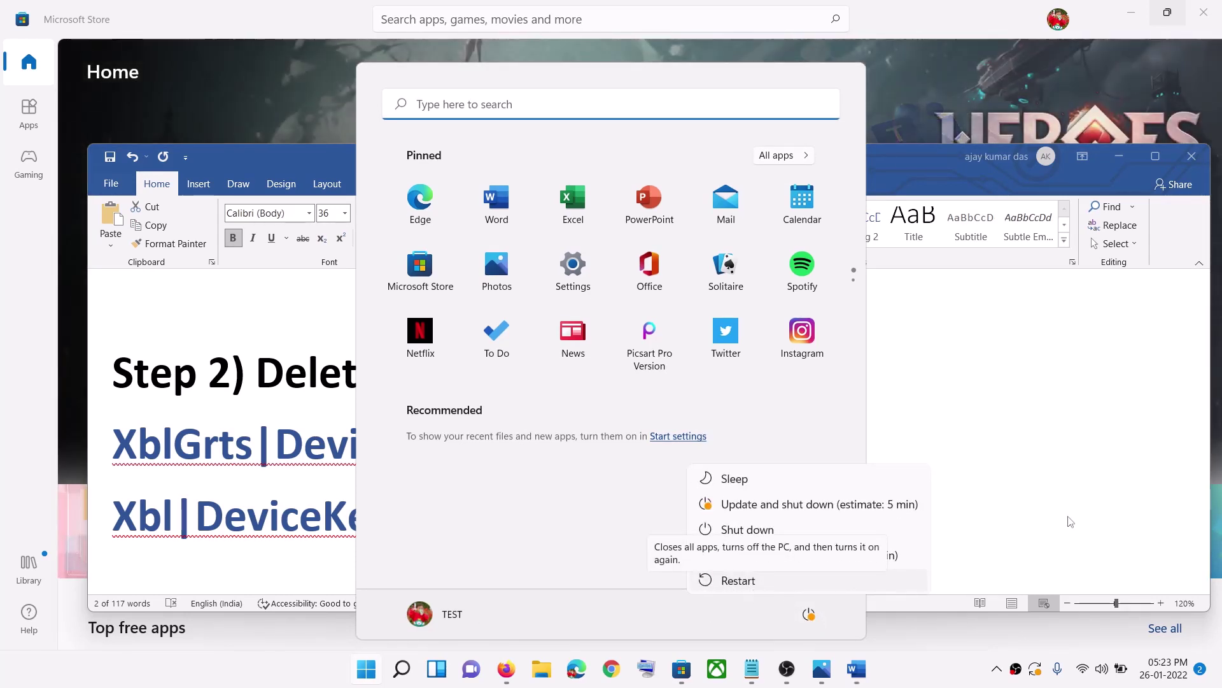
click(1015, 508)
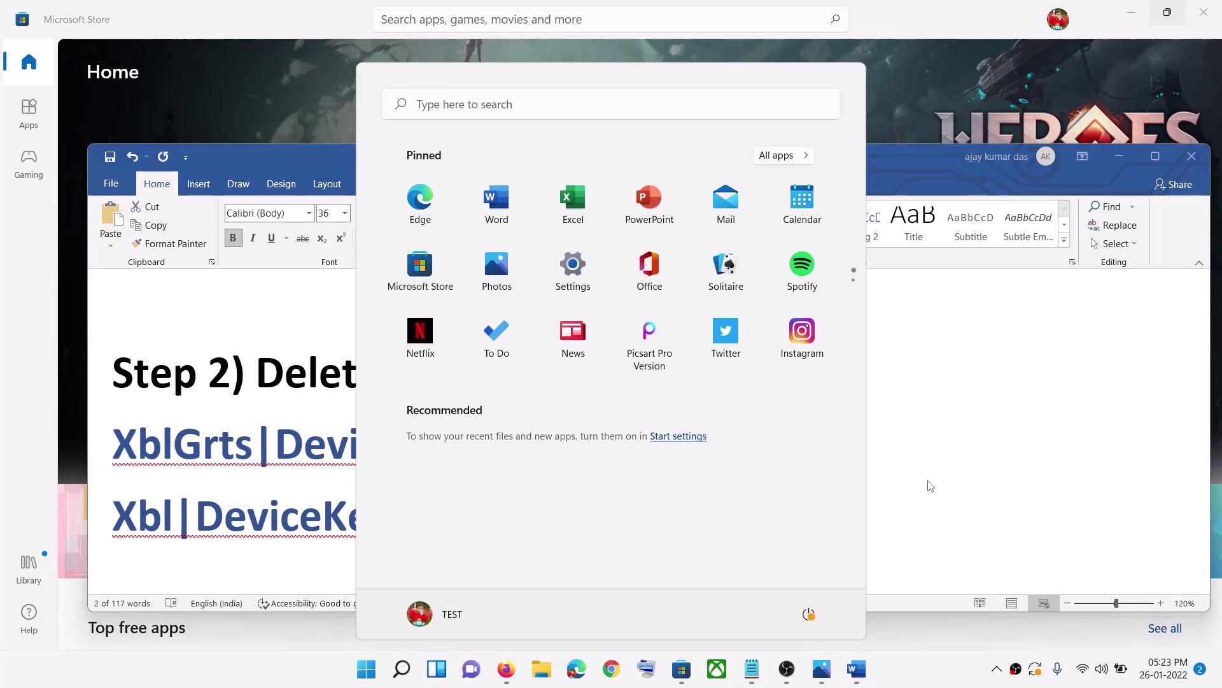
click(911, 434)
- Scroll the Word document to Step 3 and select the full AppData folder path
drag(407, 519, 424, 426)
scroll(427, 427, down, 3)
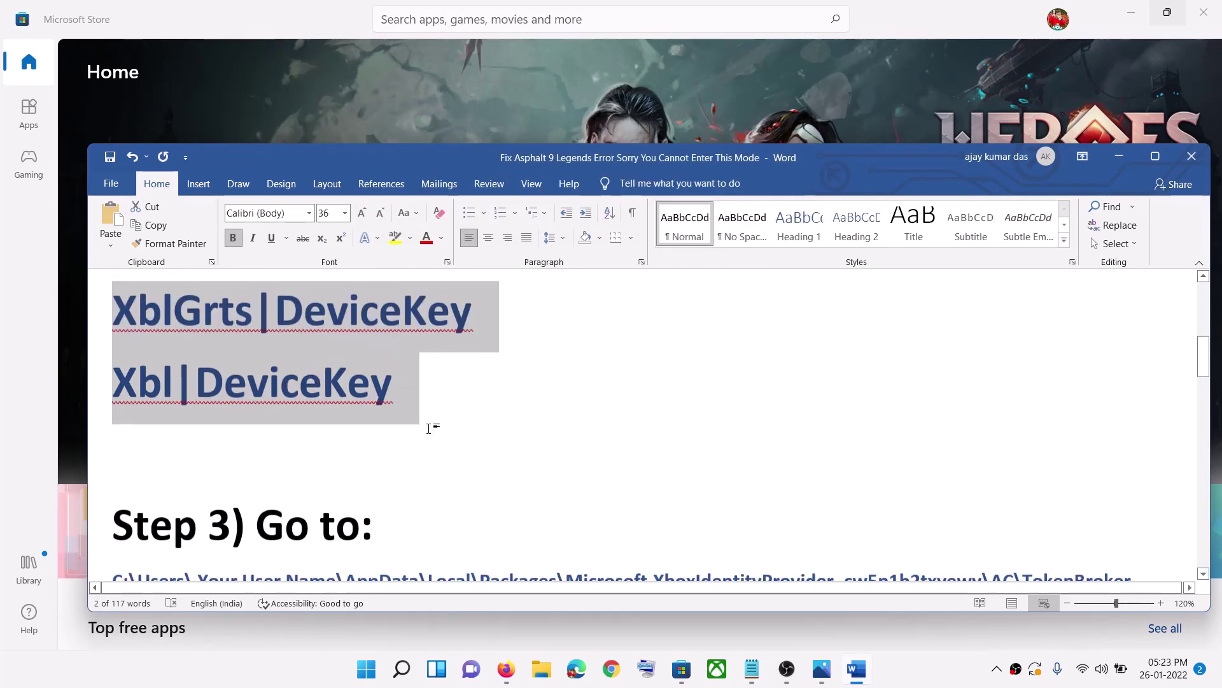
scroll(433, 430, down, 1)
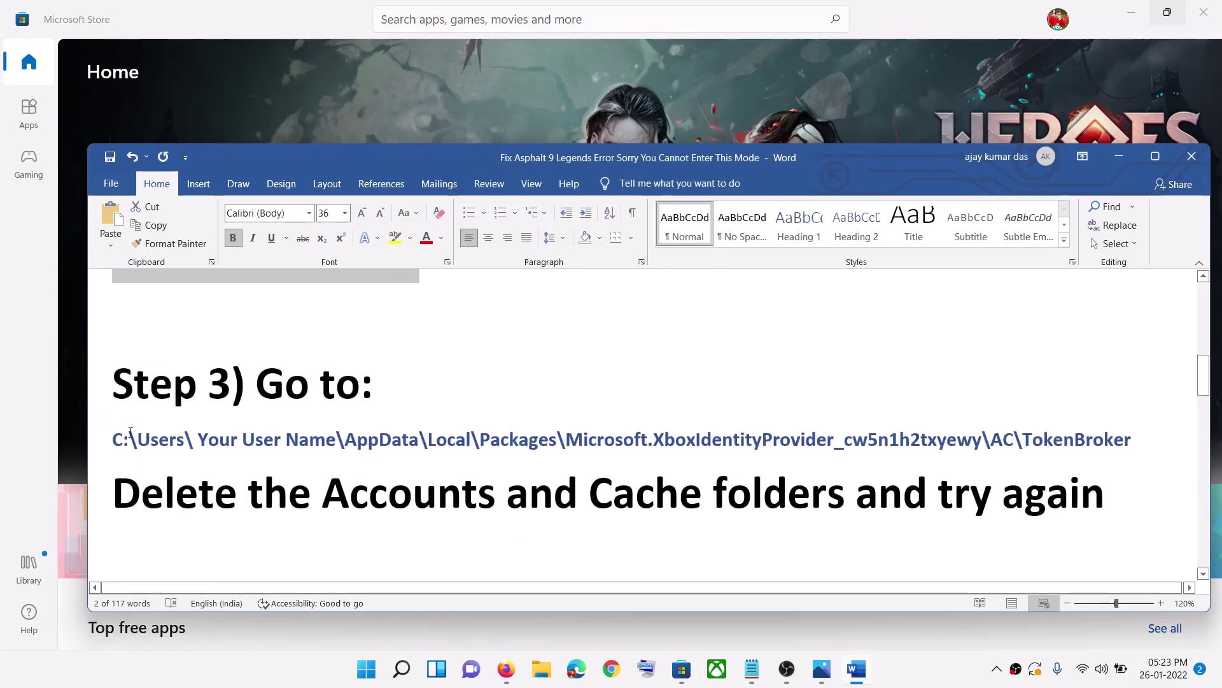
drag(130, 433, 1131, 440)
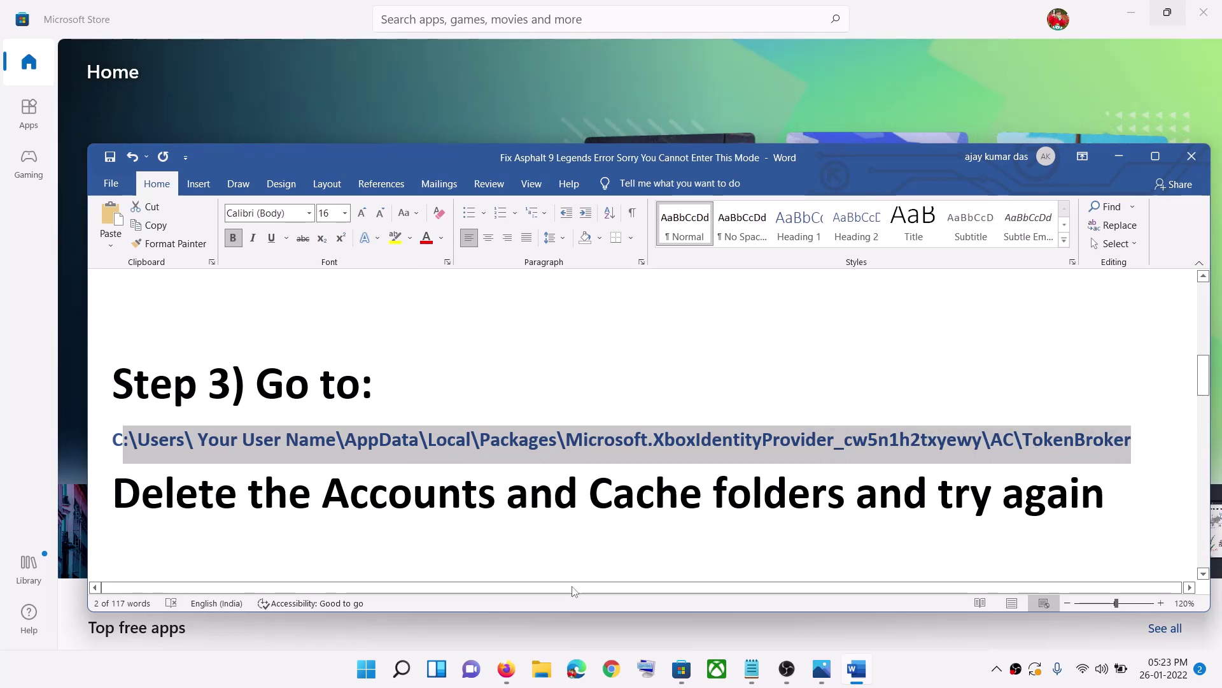
- In File Explorer, navigate to C: > Users > your profile folder and select AppData
click(541, 670)
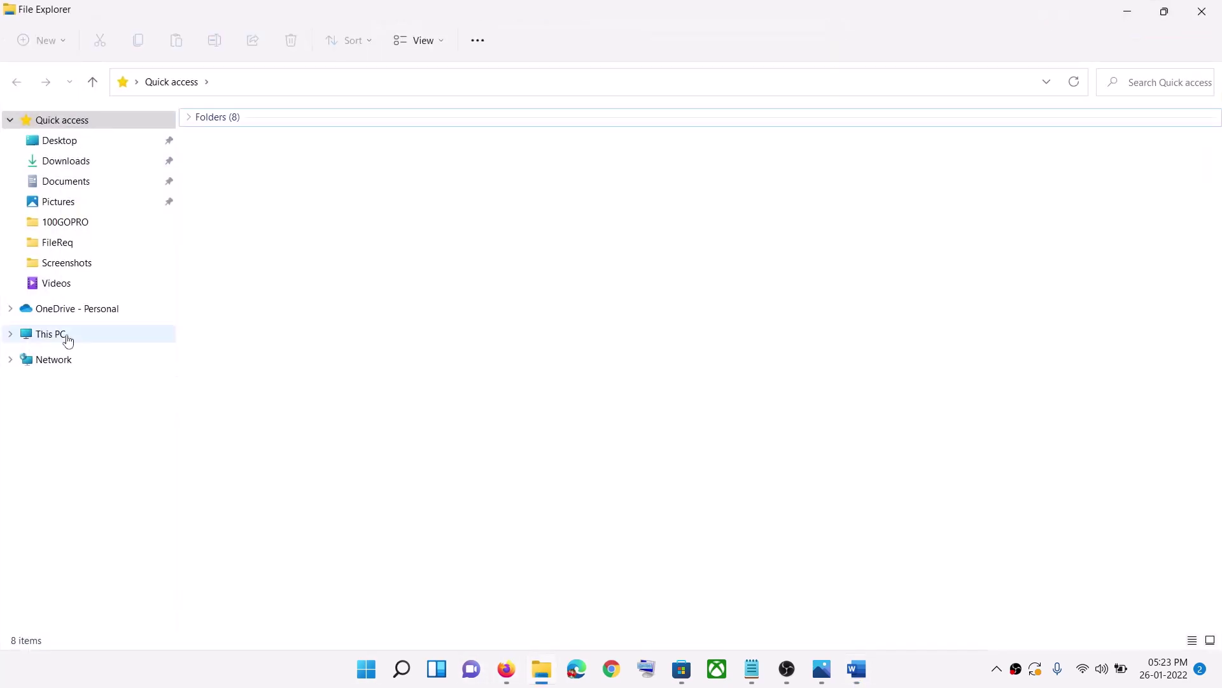
click(63, 335)
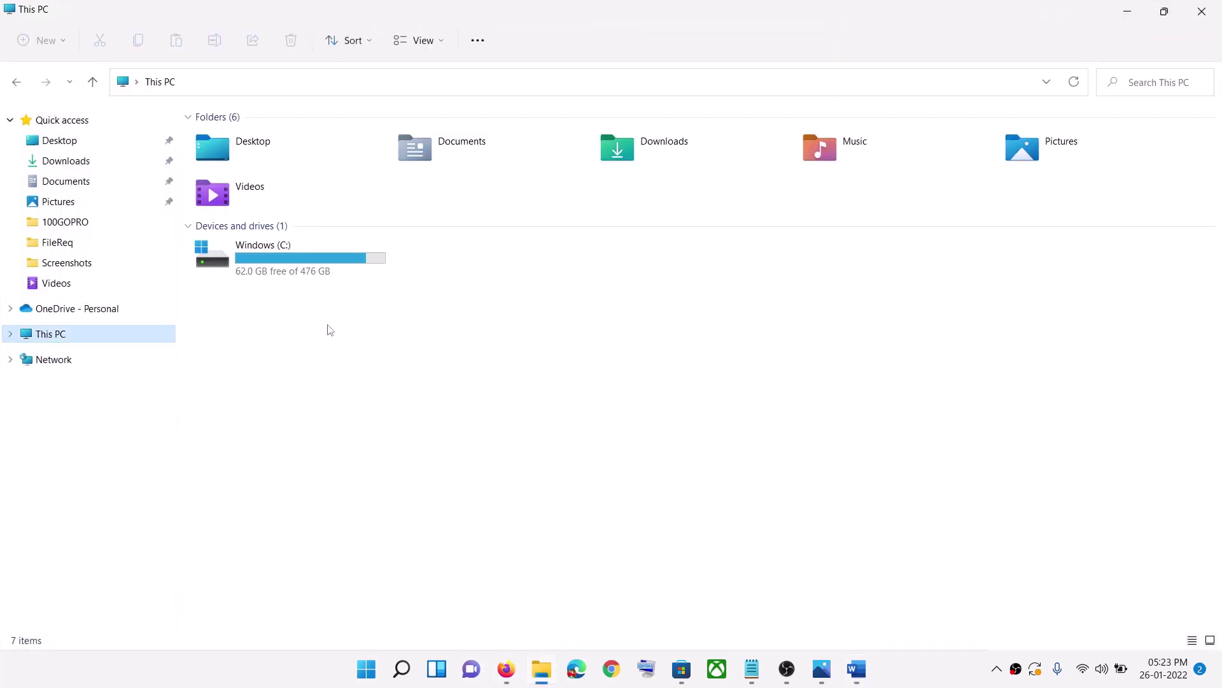
double_click(267, 263)
scroll(272, 505, down, 4)
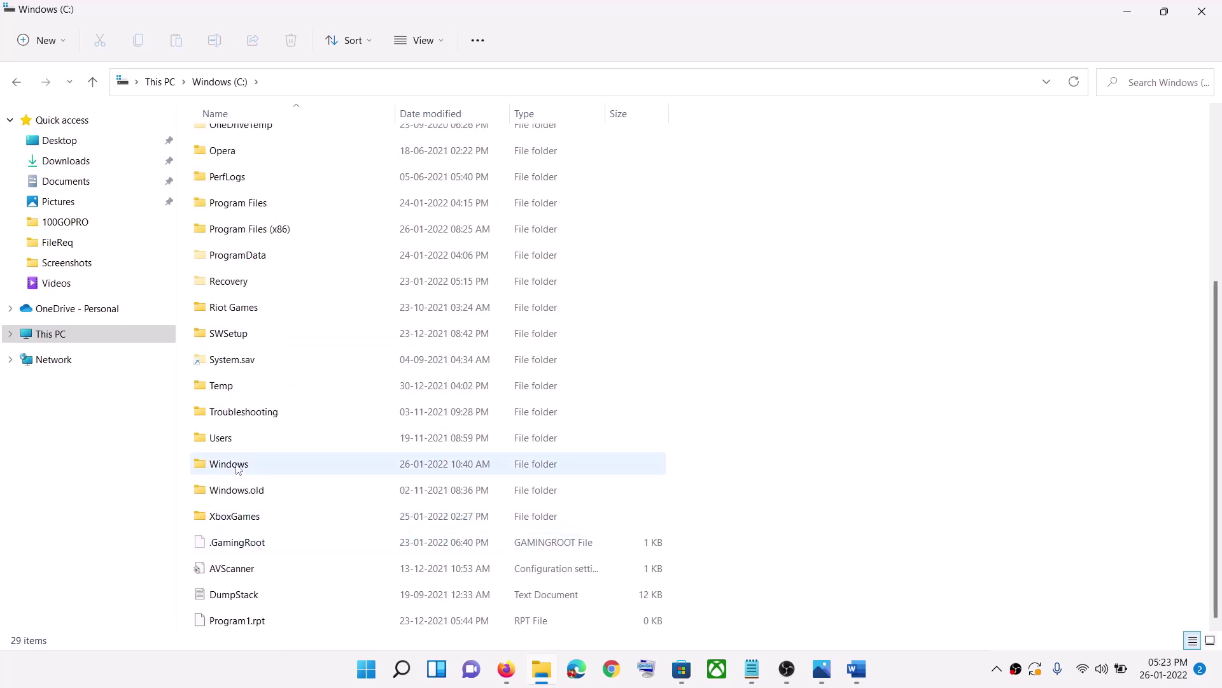
double_click(257, 439)
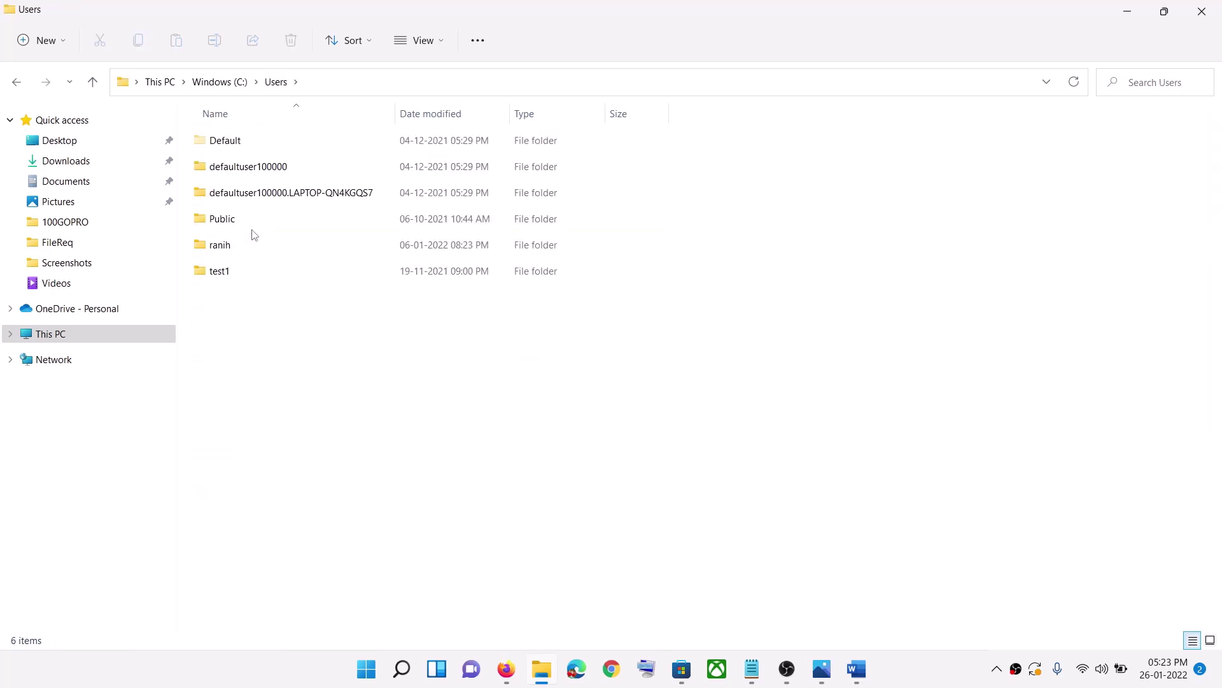
click(236, 249)
double_click(278, 252)
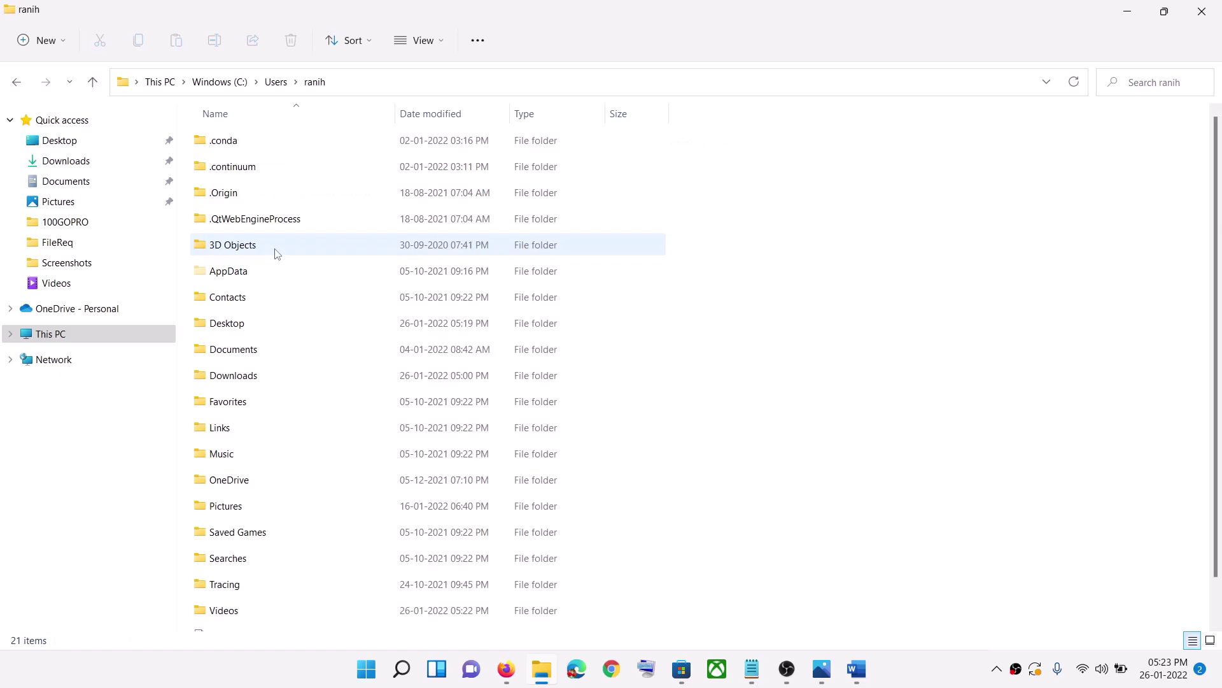
click(254, 271)
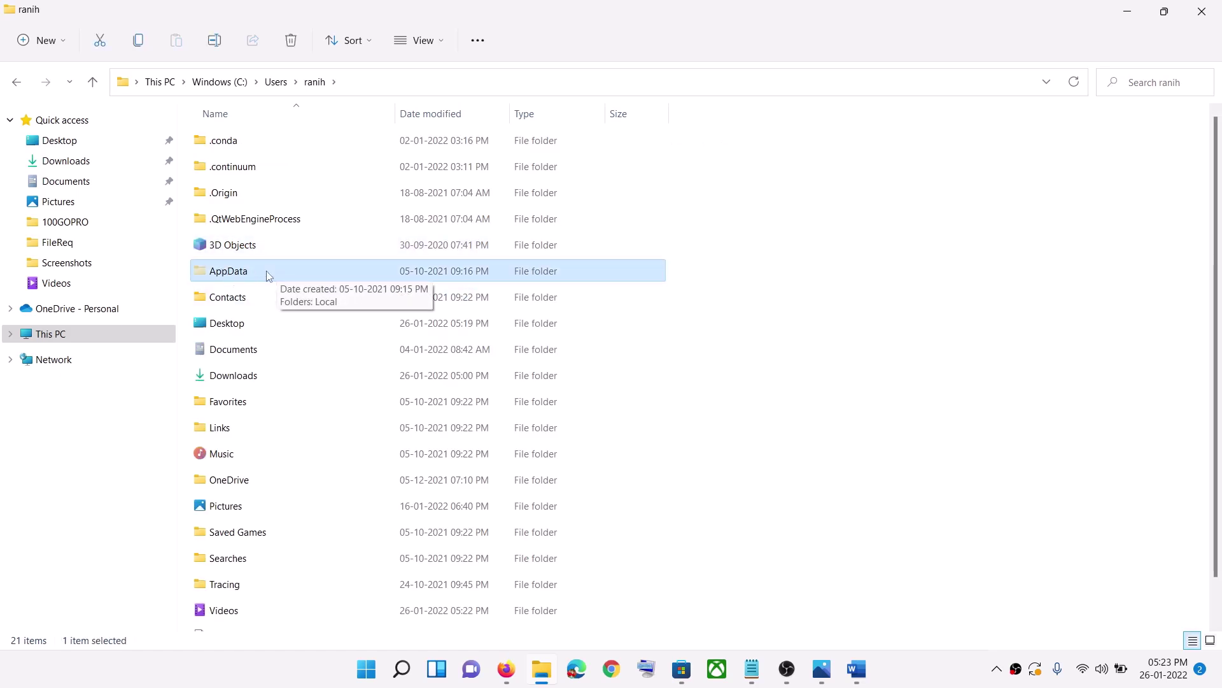
- Turn on hidden items in the view options and open the AppData folder
click(442, 41)
mouse_move(417, 320)
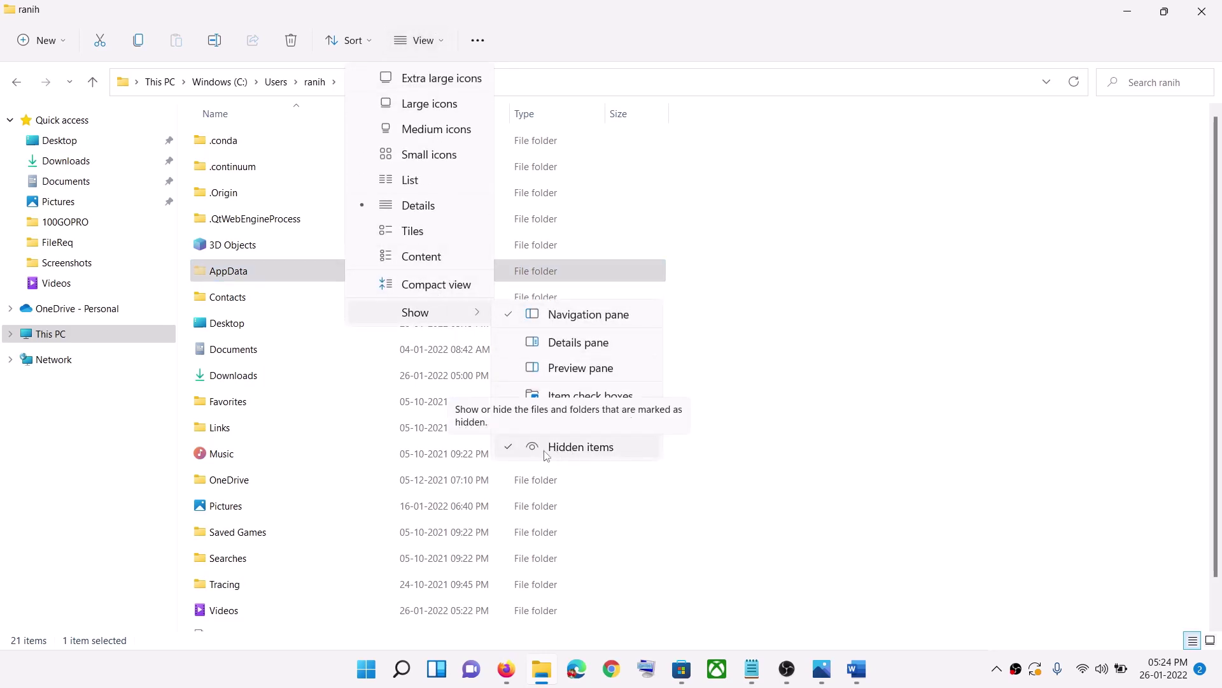
click(109, 514)
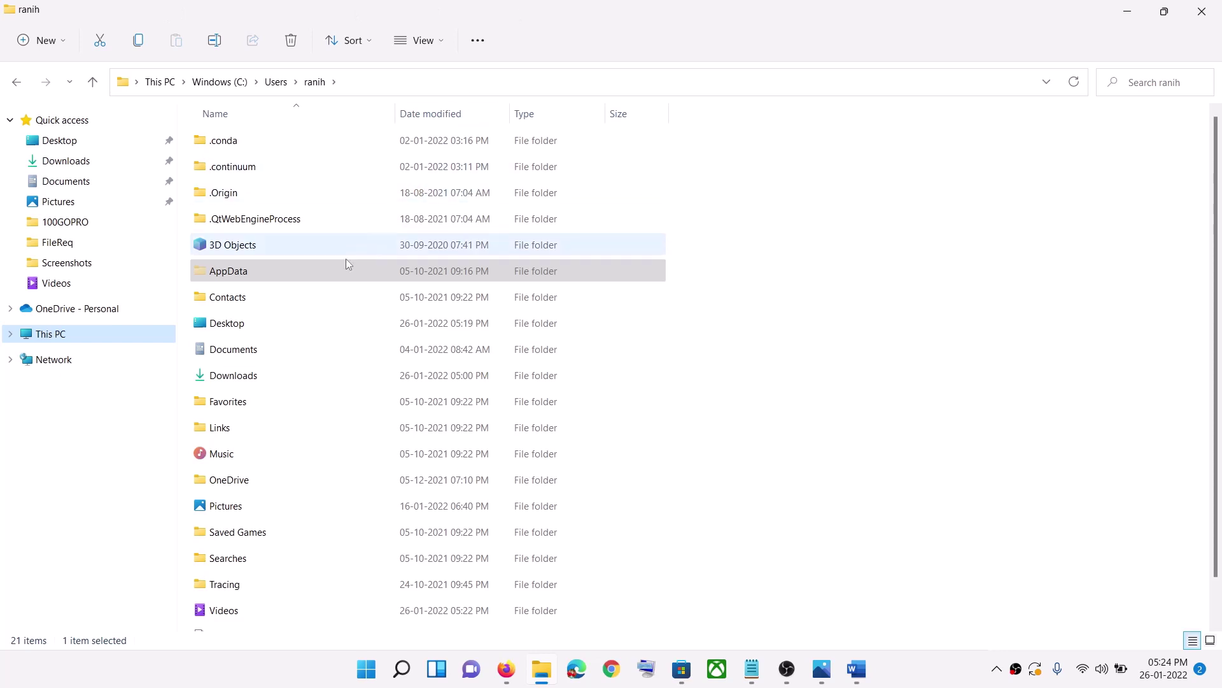
click(301, 282)
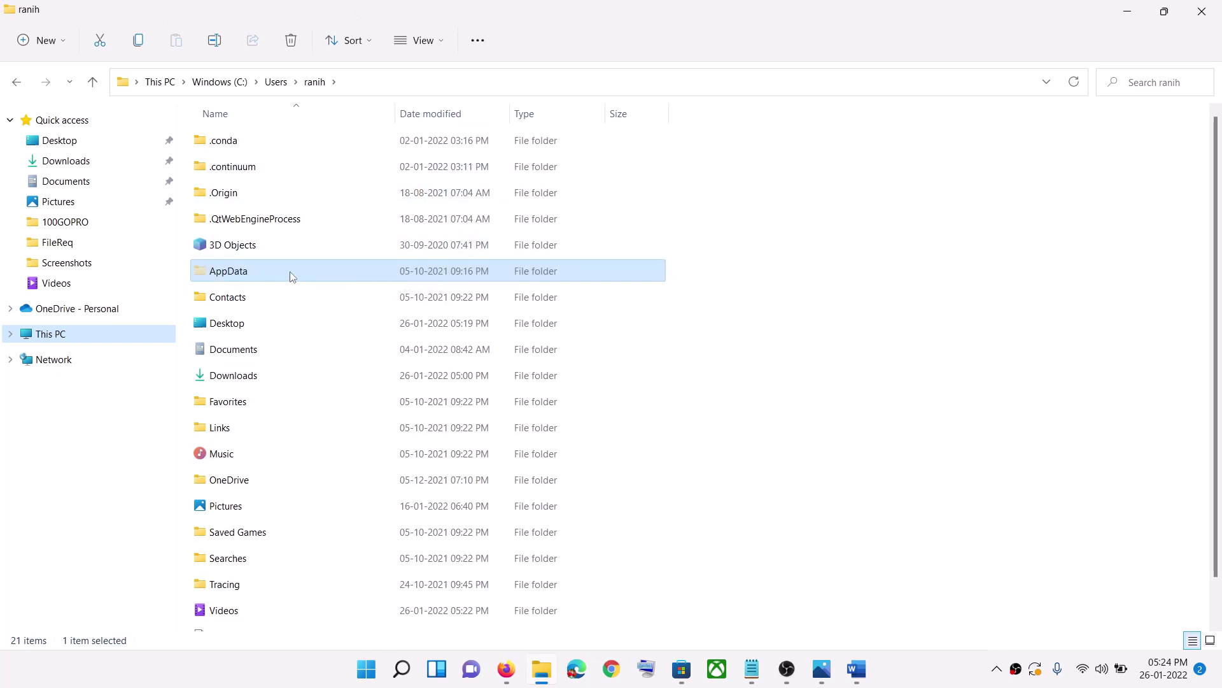
double_click(296, 276)
- Open the Local folder, then the Packages folder
key(alt+Tab)
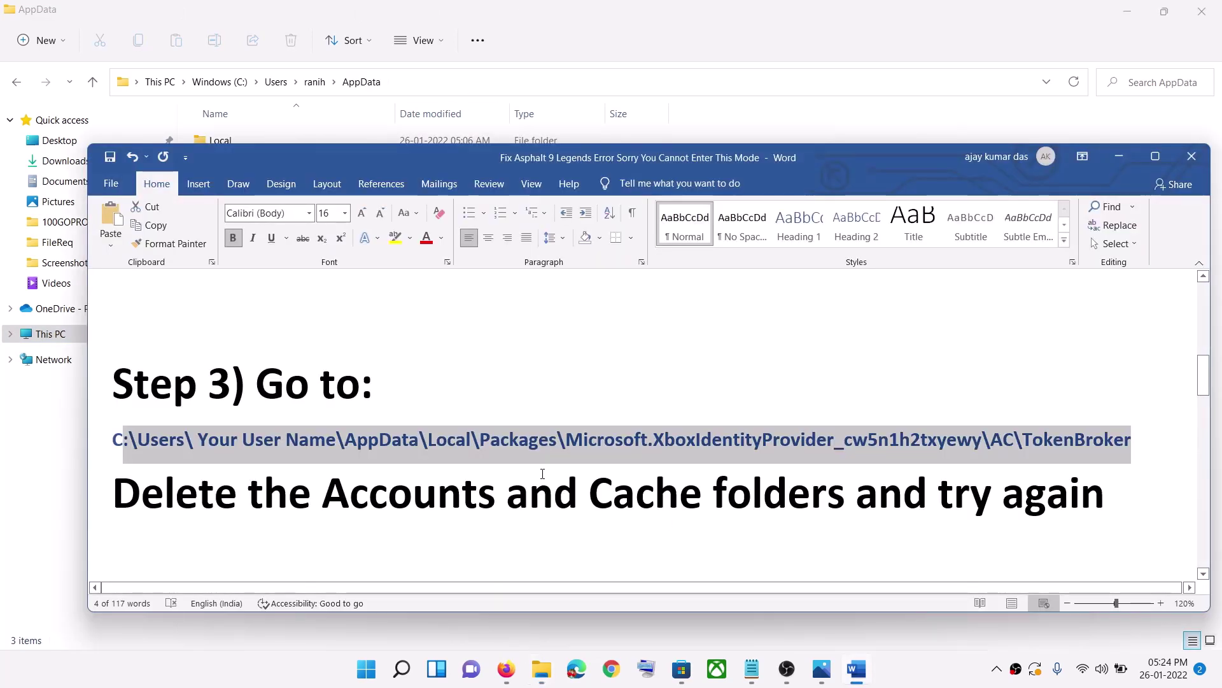
key(alt+Tab)
double_click(223, 140)
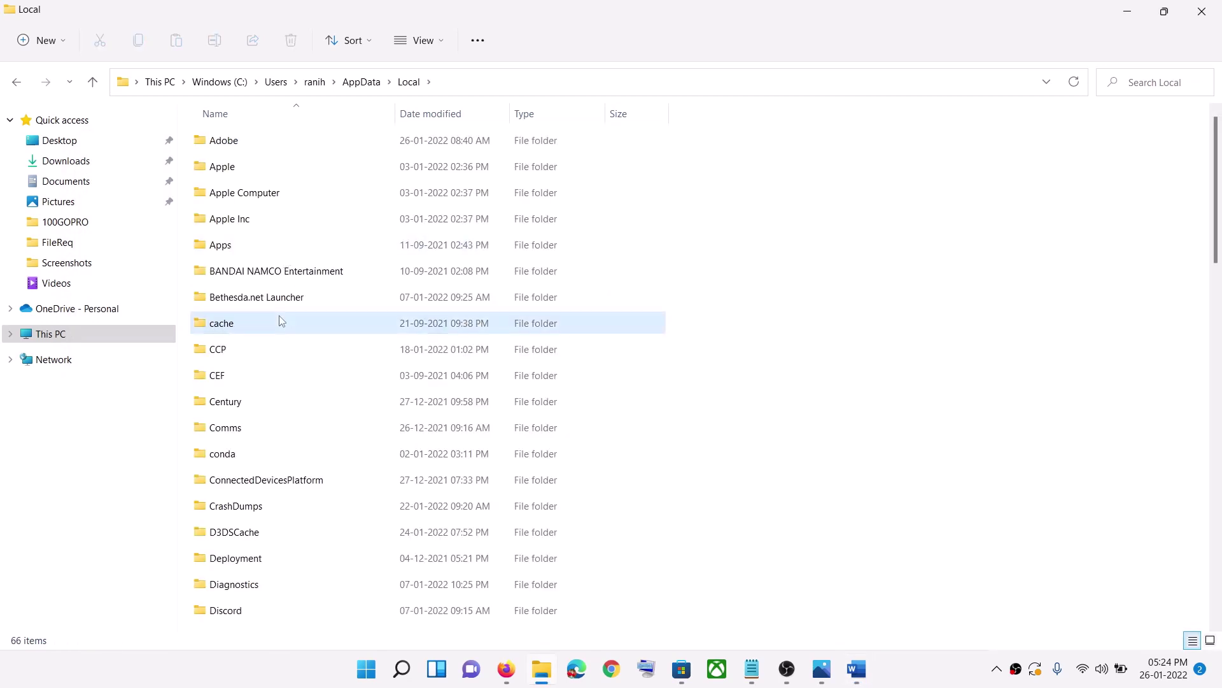
scroll(280, 320, down, 12)
click(235, 138)
double_click(237, 140)
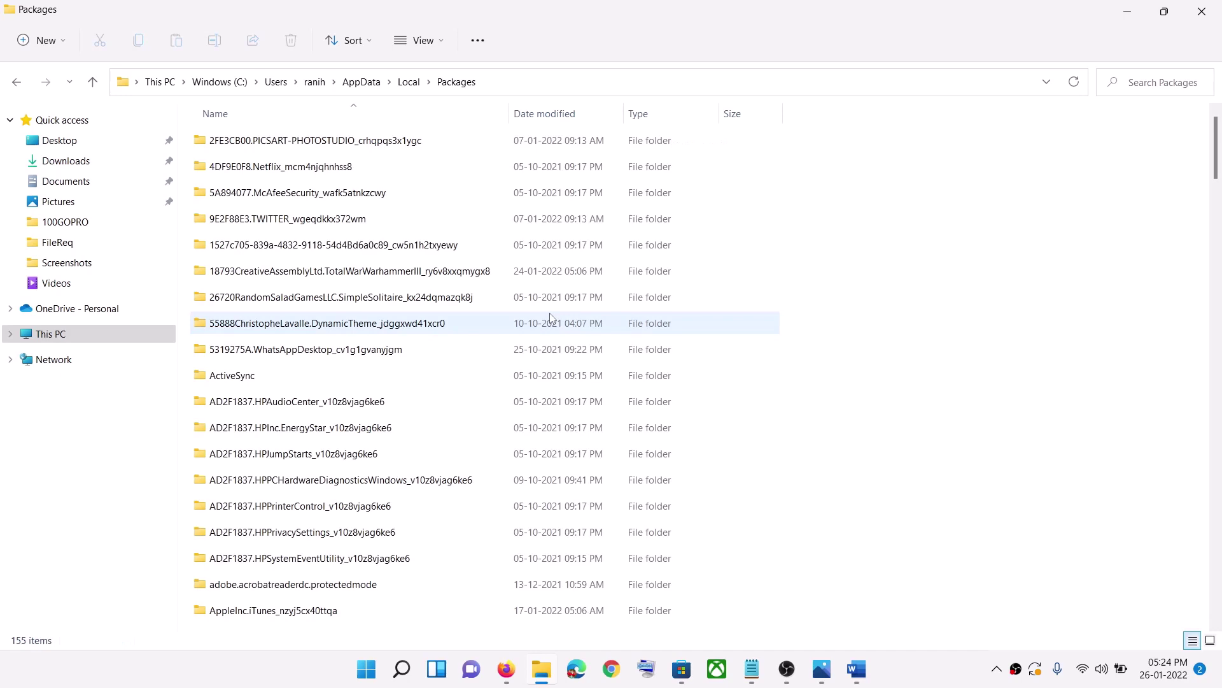
- Find and open the Microsoft.XboxIdentityProvider_8wekyb3d8bbwe package folder
key(alt+Tab)
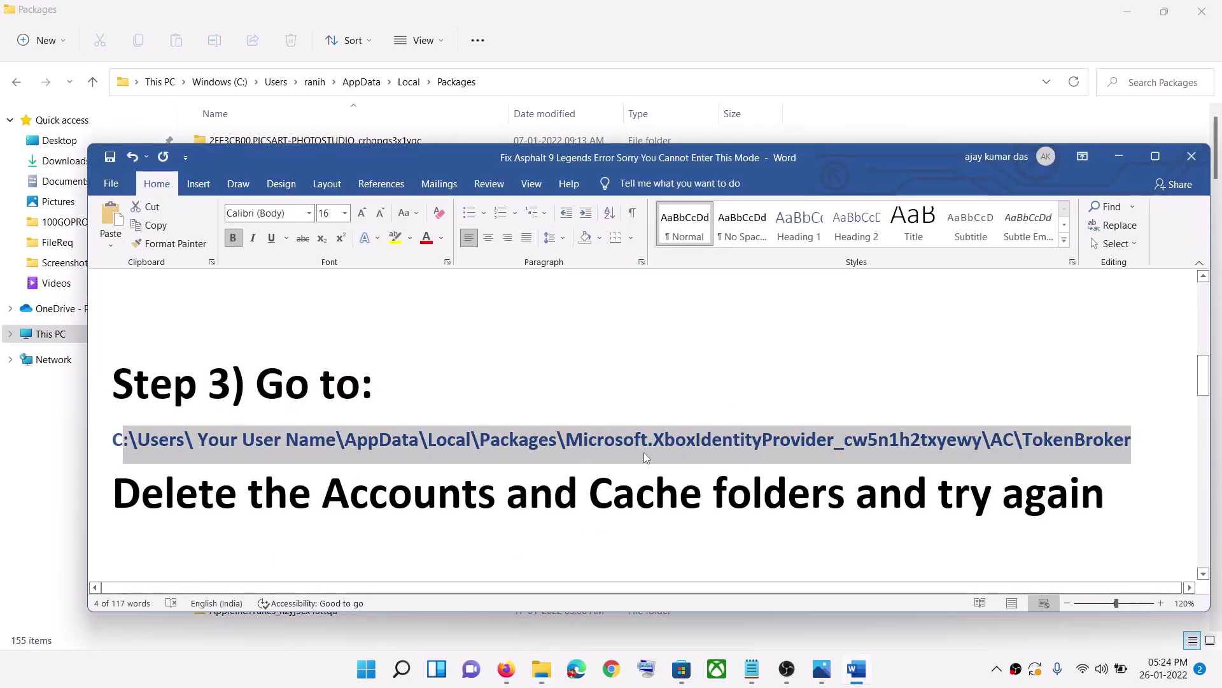
key(alt+Tab)
key(Tab)
text(m)
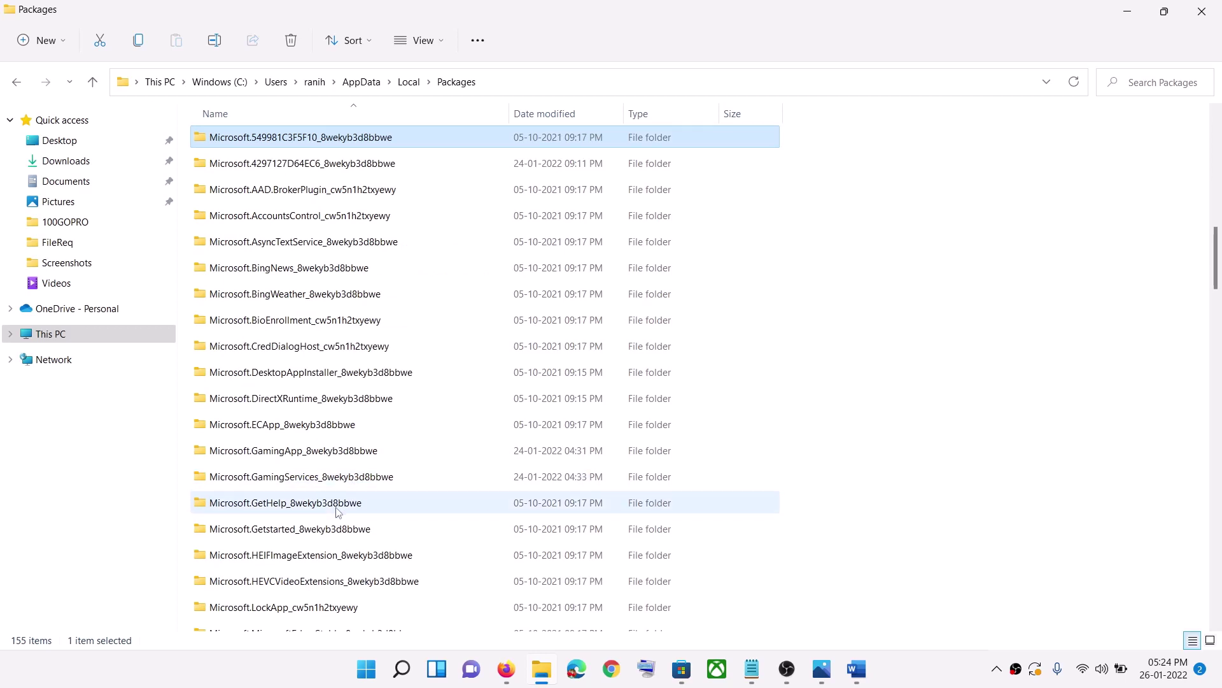
scroll(346, 502, down, 3)
scroll(337, 513, down, 14)
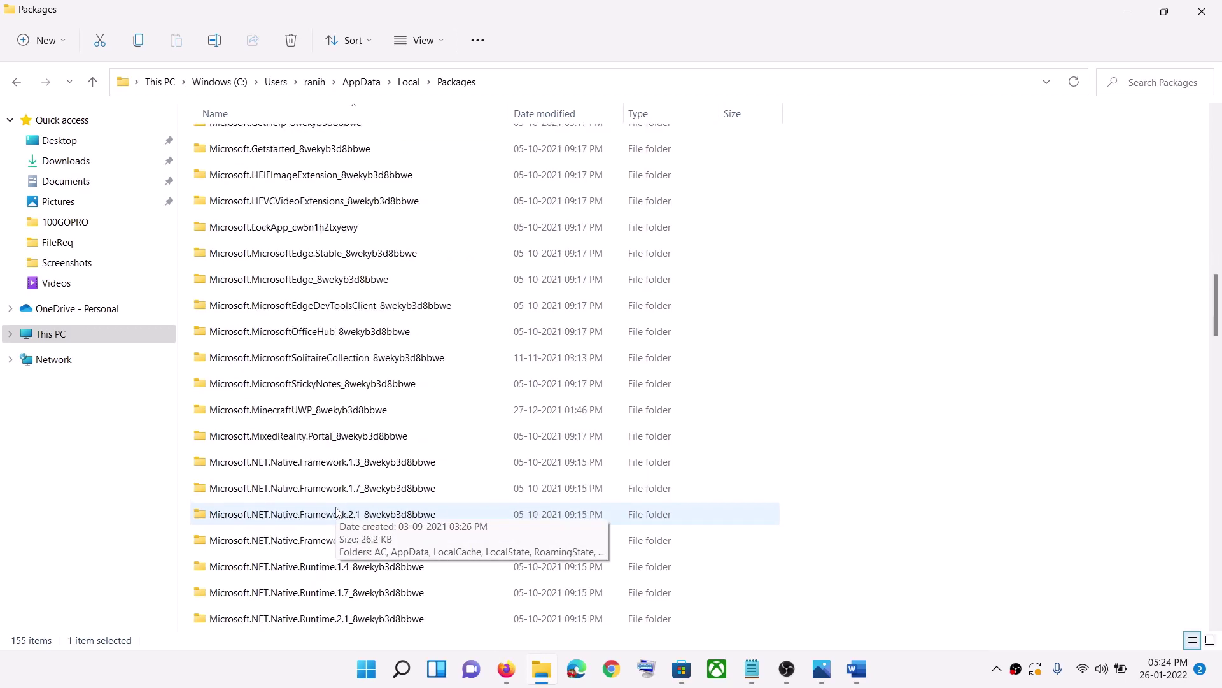
scroll(337, 512, down, 12)
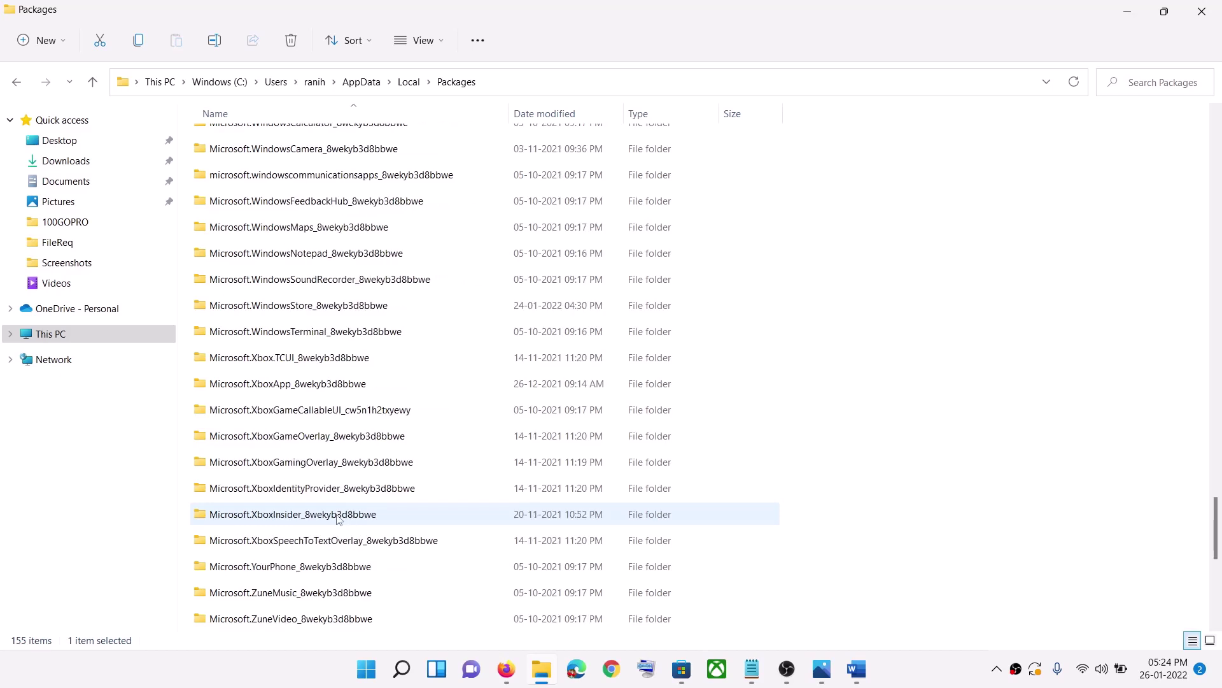
click(254, 495)
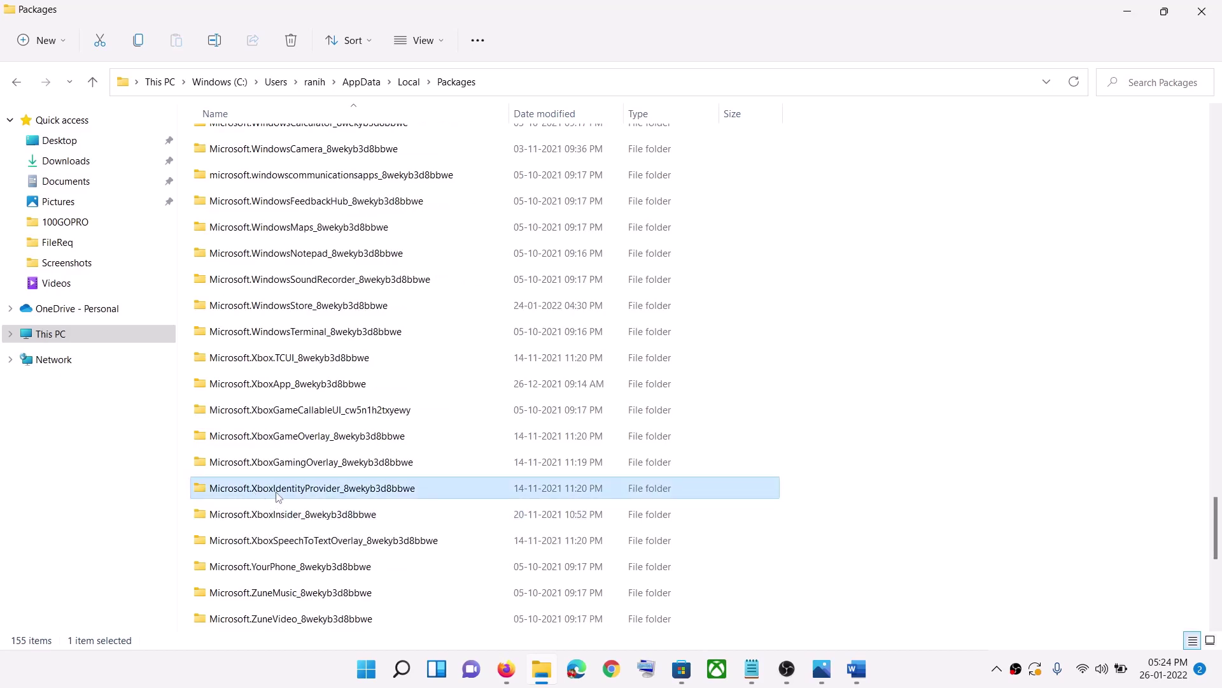
double_click(378, 490)
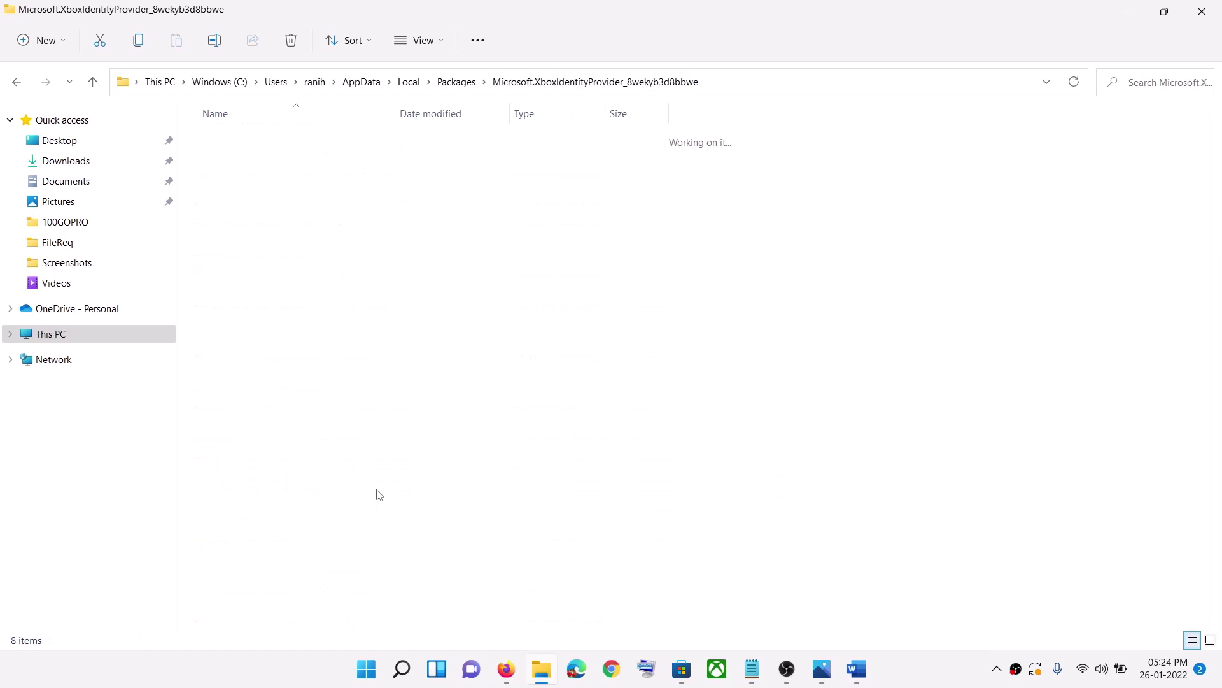
- Open the AC folder and then the TokenBroker folder
key(alt+Tab)
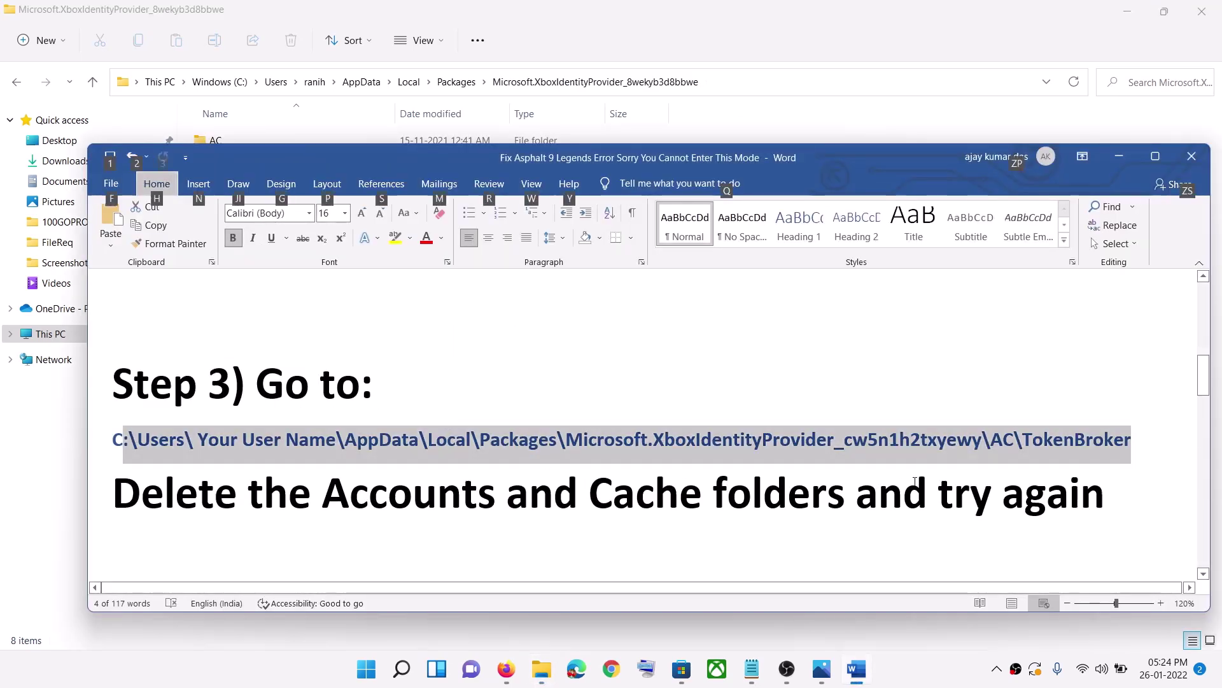
key(alt+Tab)
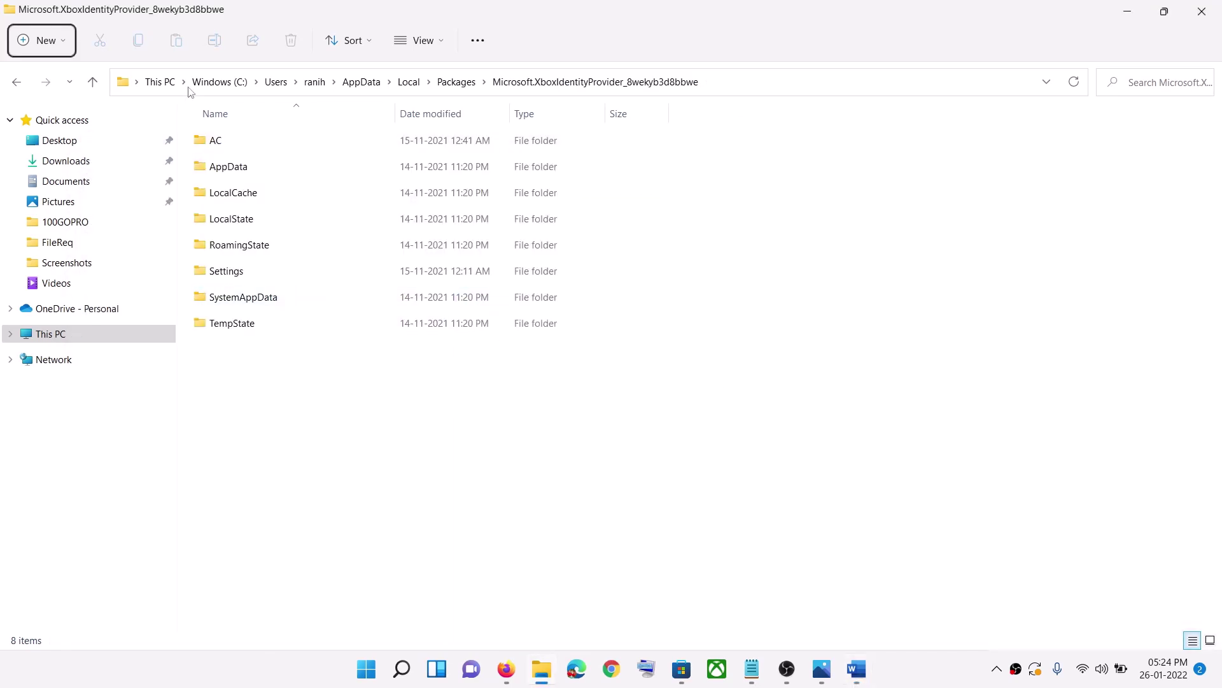
double_click(234, 142)
double_click(238, 197)
- Select the Accounts and Cache folders together and delete them
drag(327, 205, 211, 143)
right_click(275, 156)
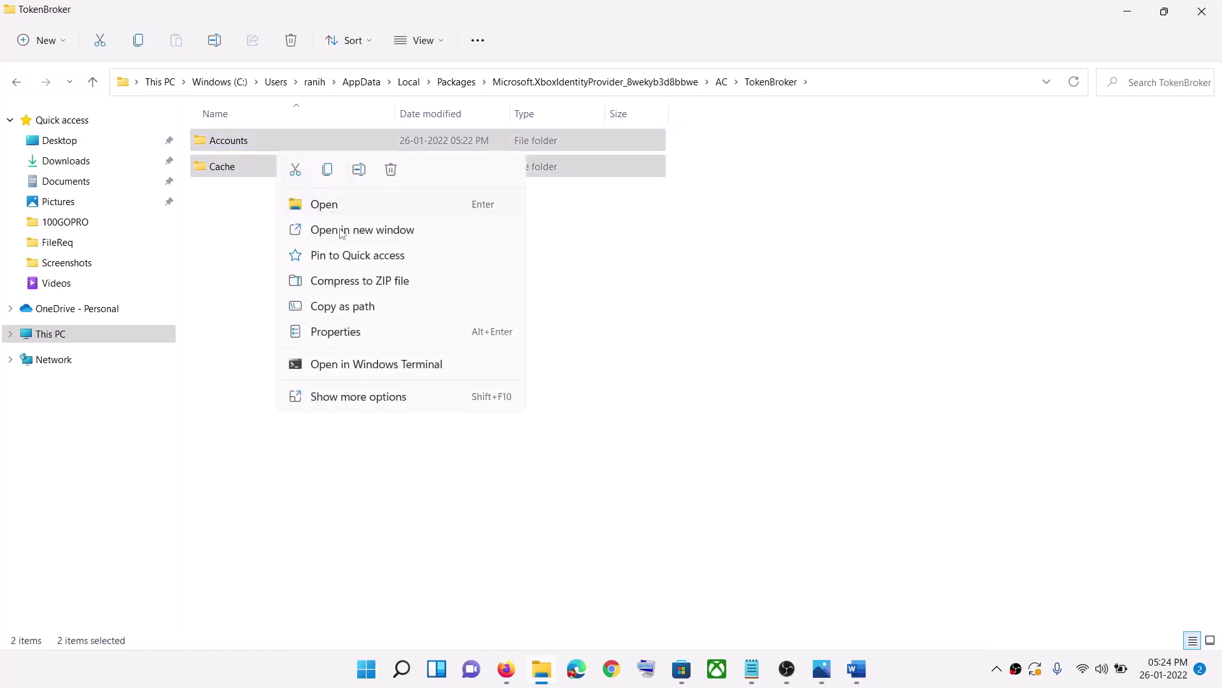
click(391, 169)
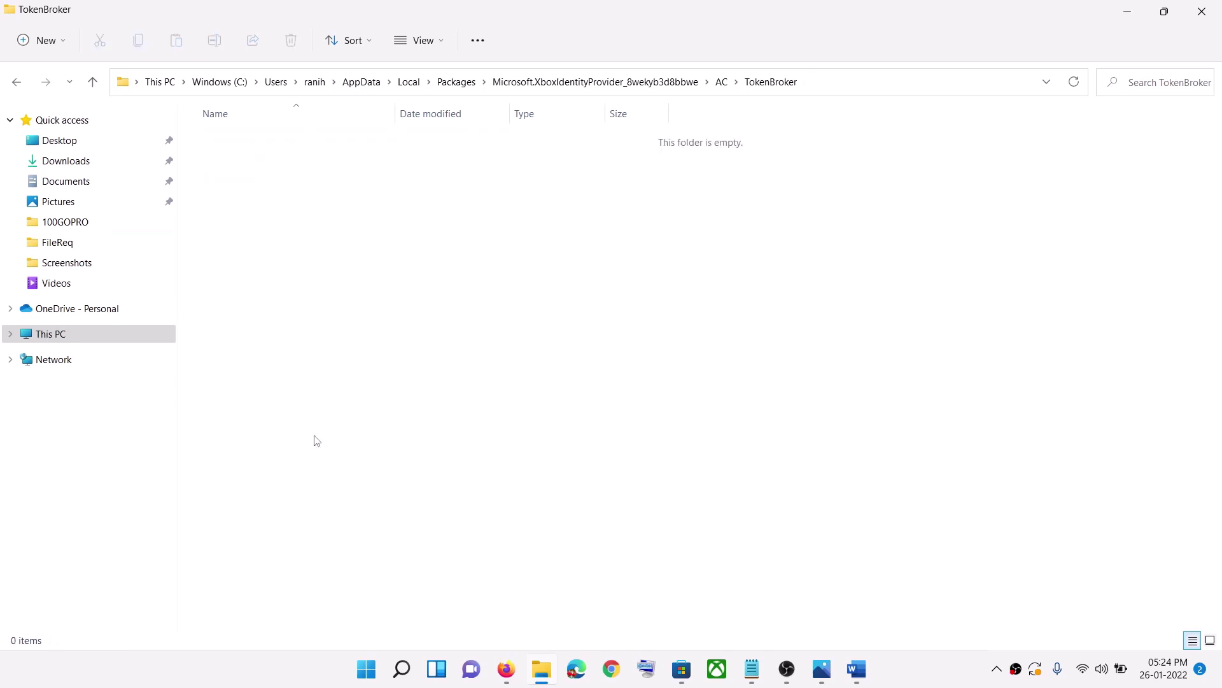
click(368, 669)
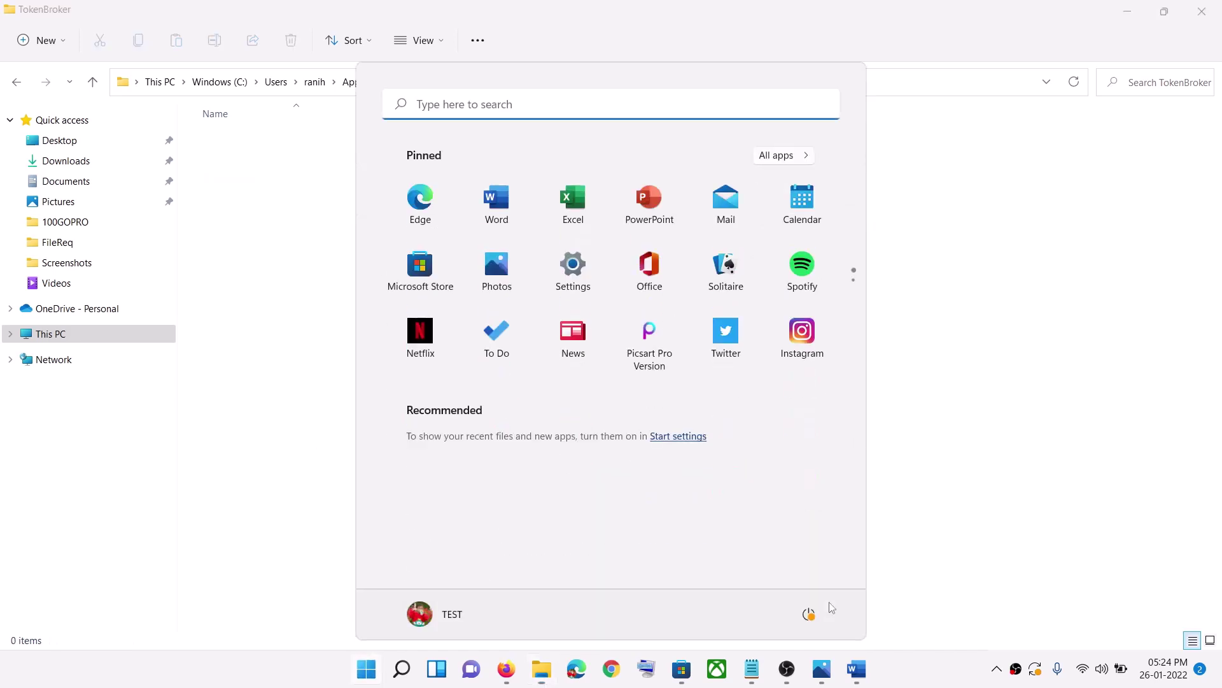
- Close the Start menu and highlight the Reset Xbox App/Store step in the tutorial
click(808, 614)
key(Escape)
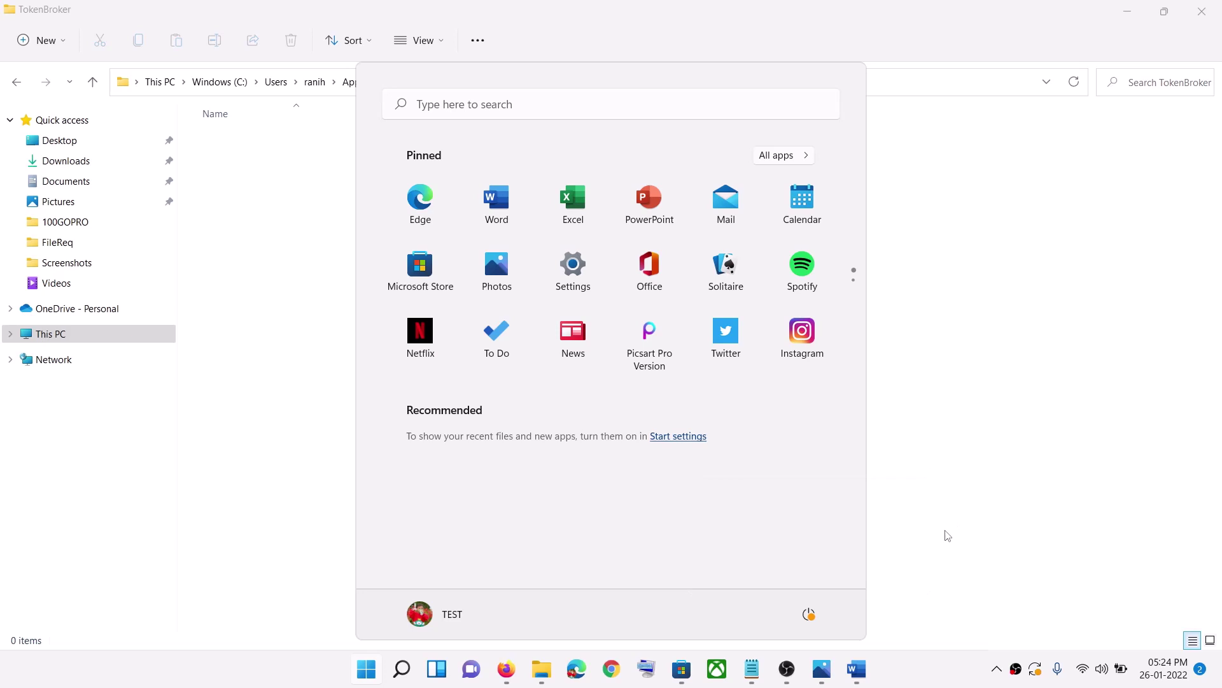
key(Escape)
click(857, 669)
scroll(393, 421, down, 3)
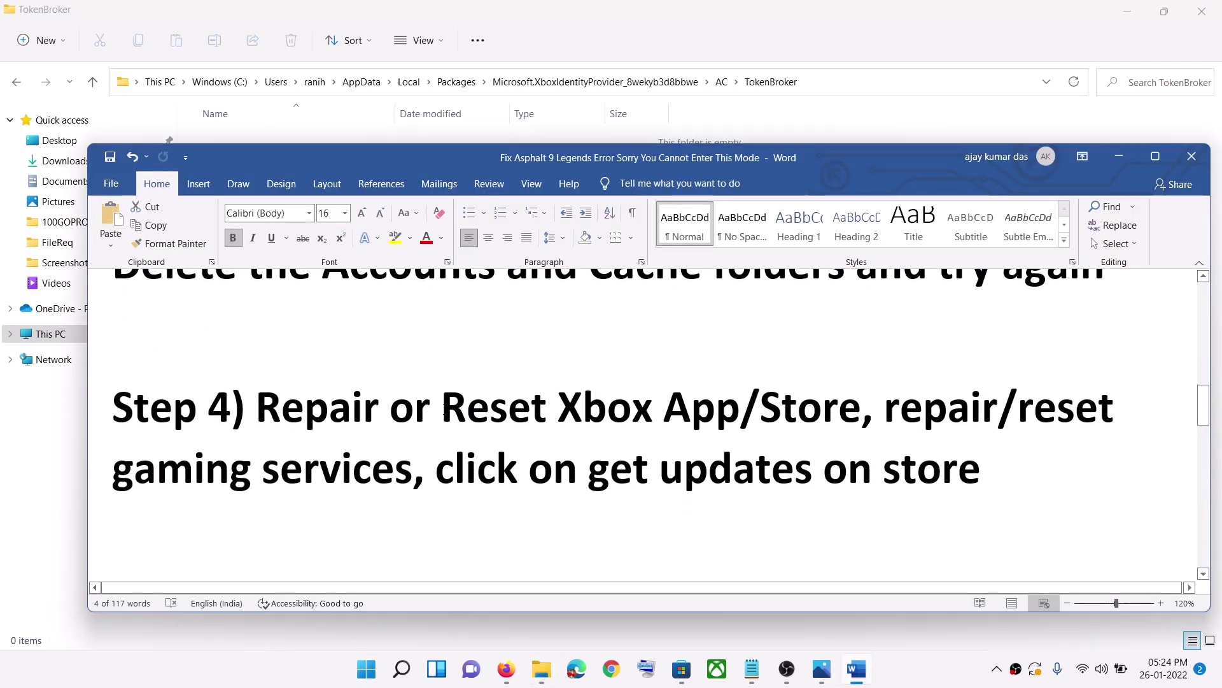
drag(443, 411, 861, 412)
- Search 'store' and open Microsoft Store's App settings page, scrolling to Reset
click(368, 668)
text(store)
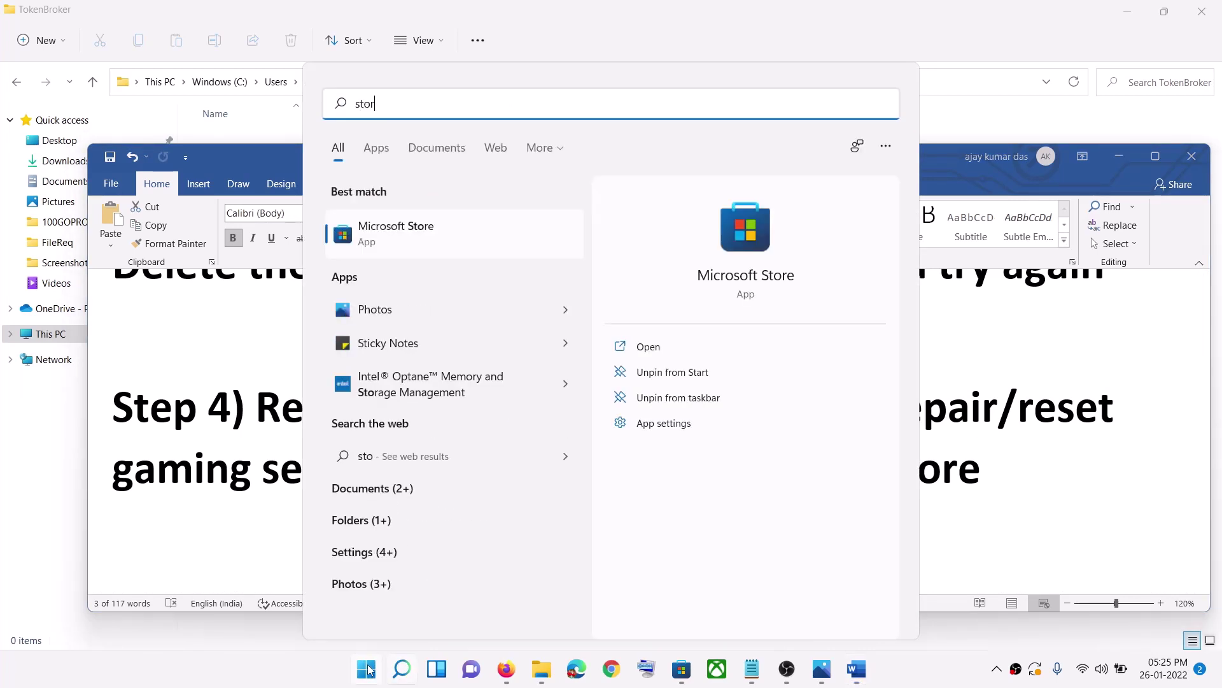
right_click(441, 239)
click(501, 319)
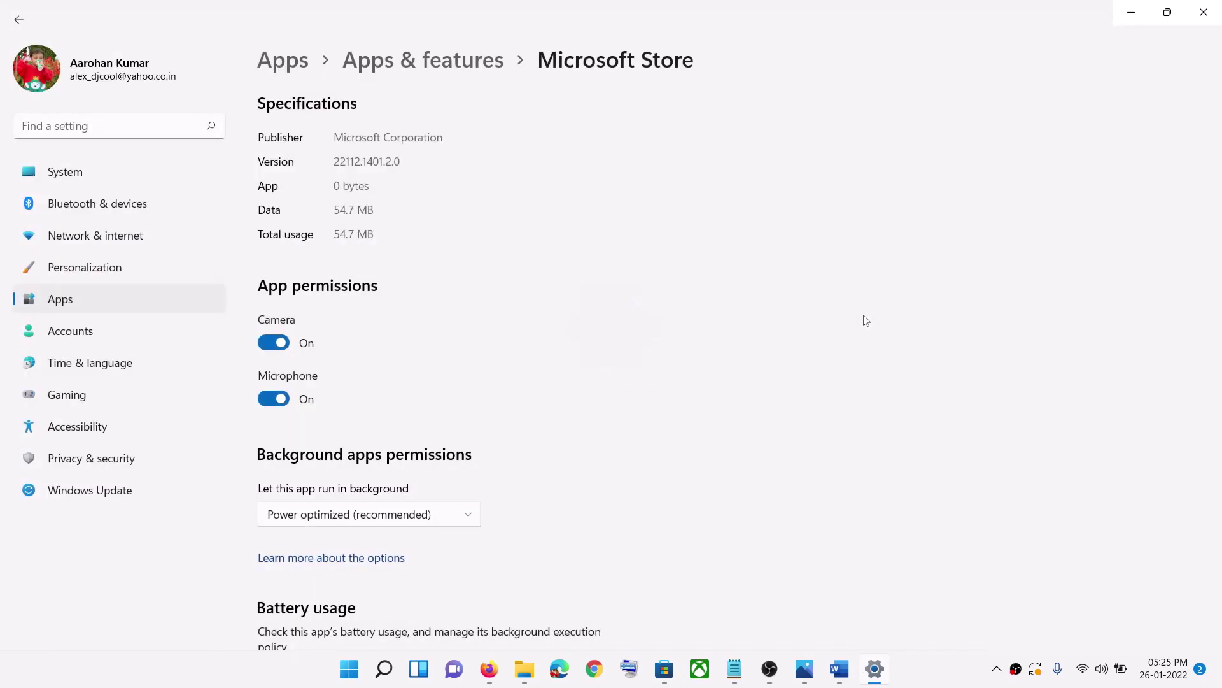
scroll(414, 519, down, 3)
scroll(414, 519, down, 5)
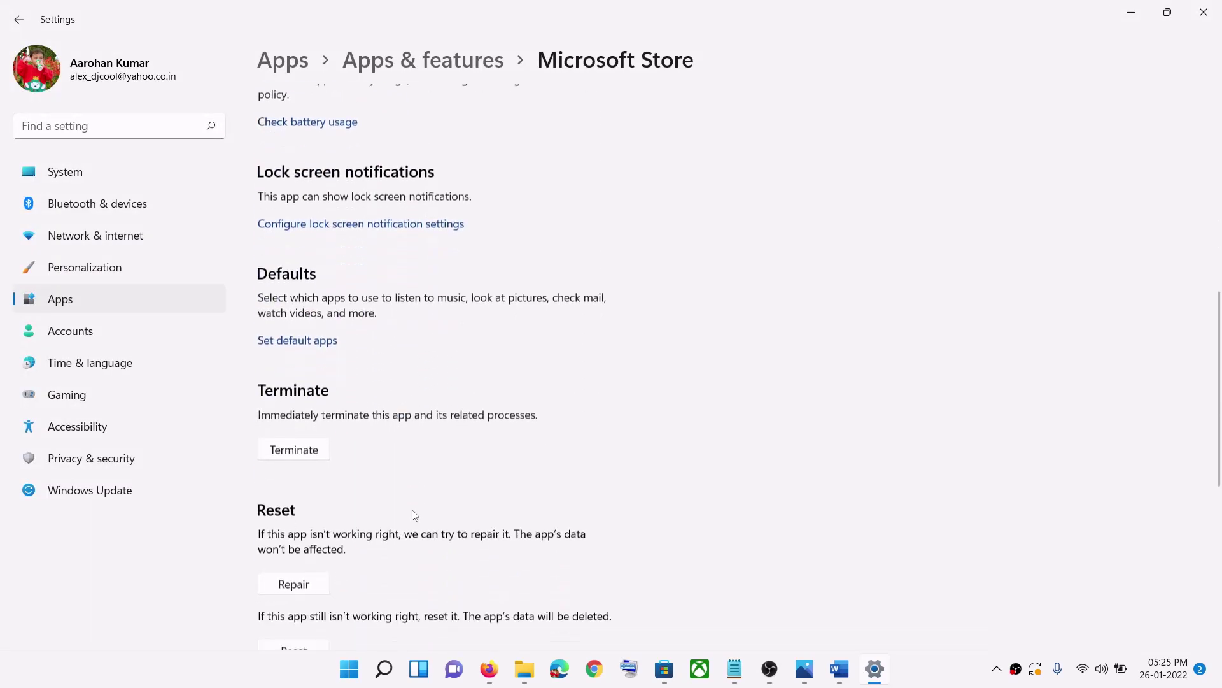
- Repair the Microsoft Store app, then reset it and confirm deleting its data
click(306, 464)
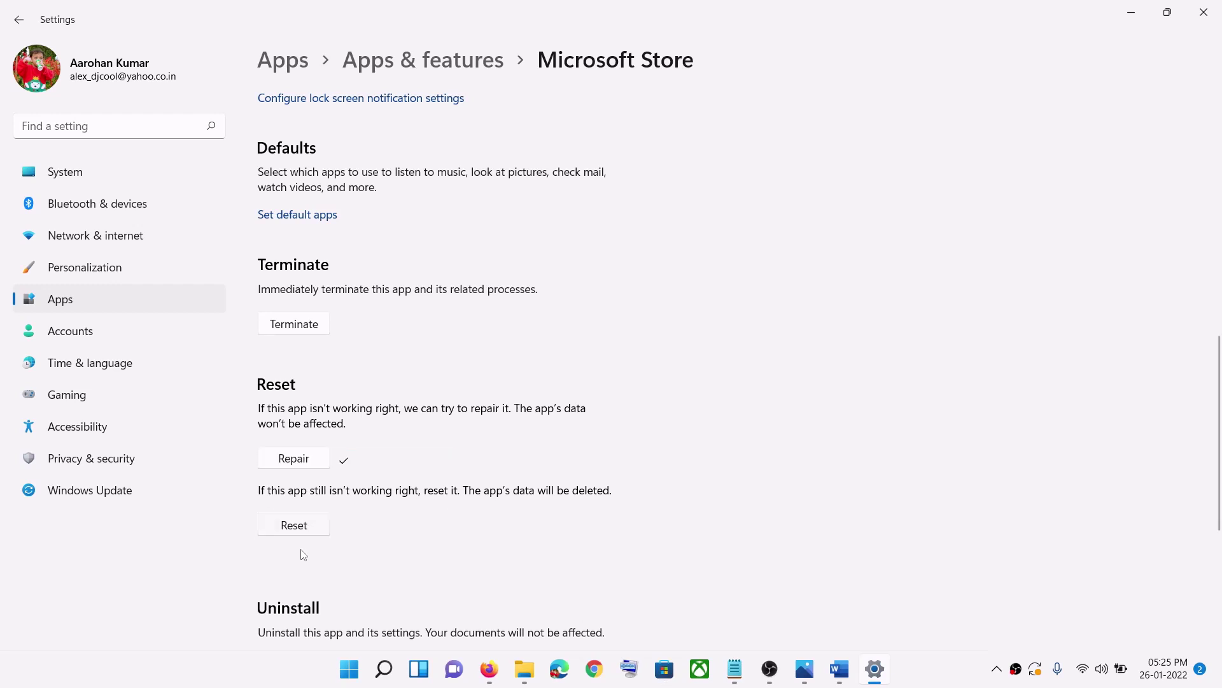
click(298, 525)
click(369, 487)
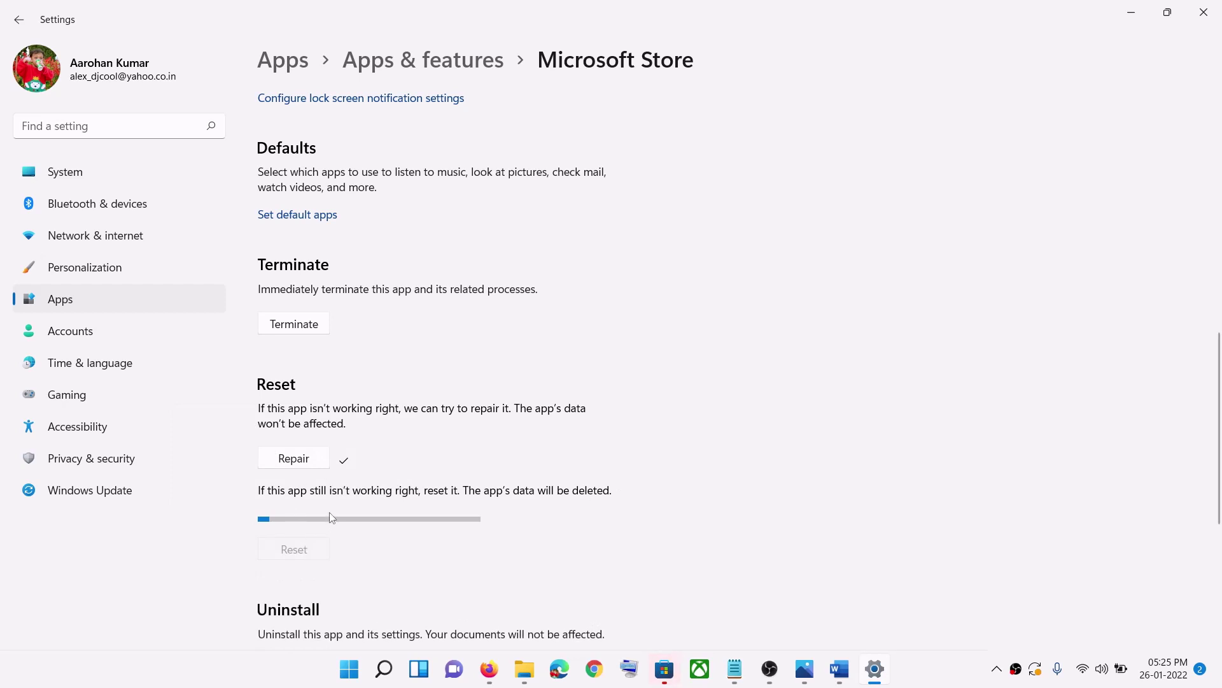
key(alt+Tab)
- Search 'xbox' and open the Xbox app's App settings page
click(813, 468)
drag(559, 407, 738, 409)
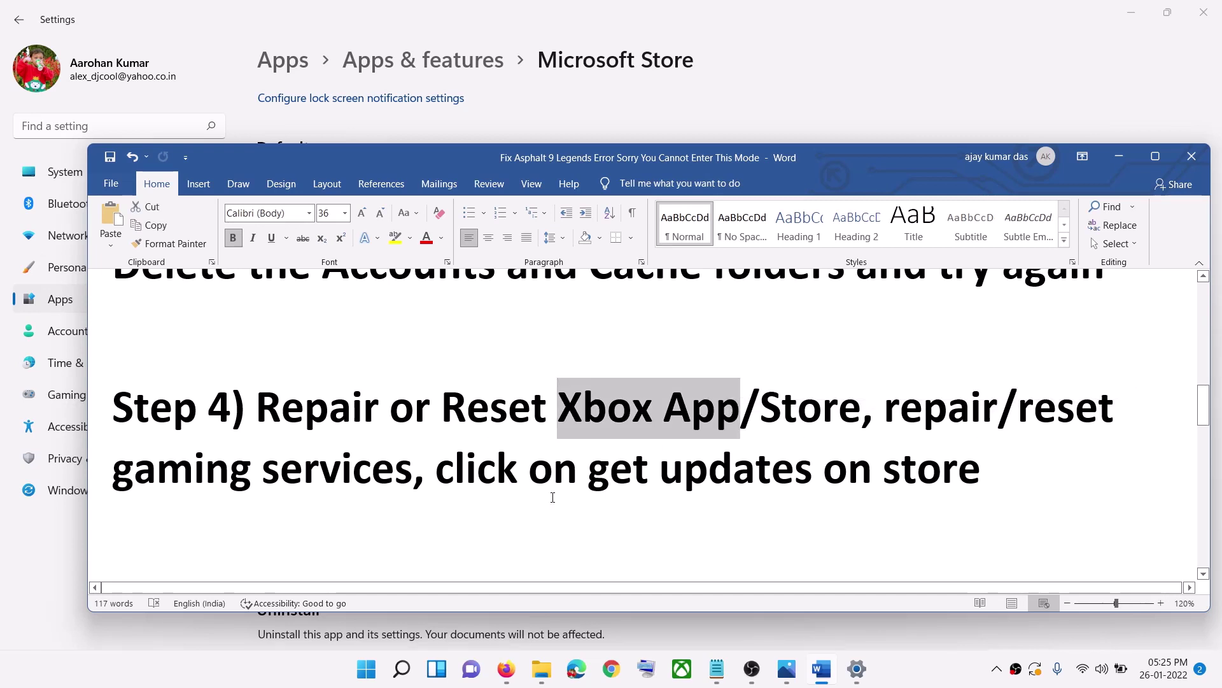
click(367, 667)
text(xbox)
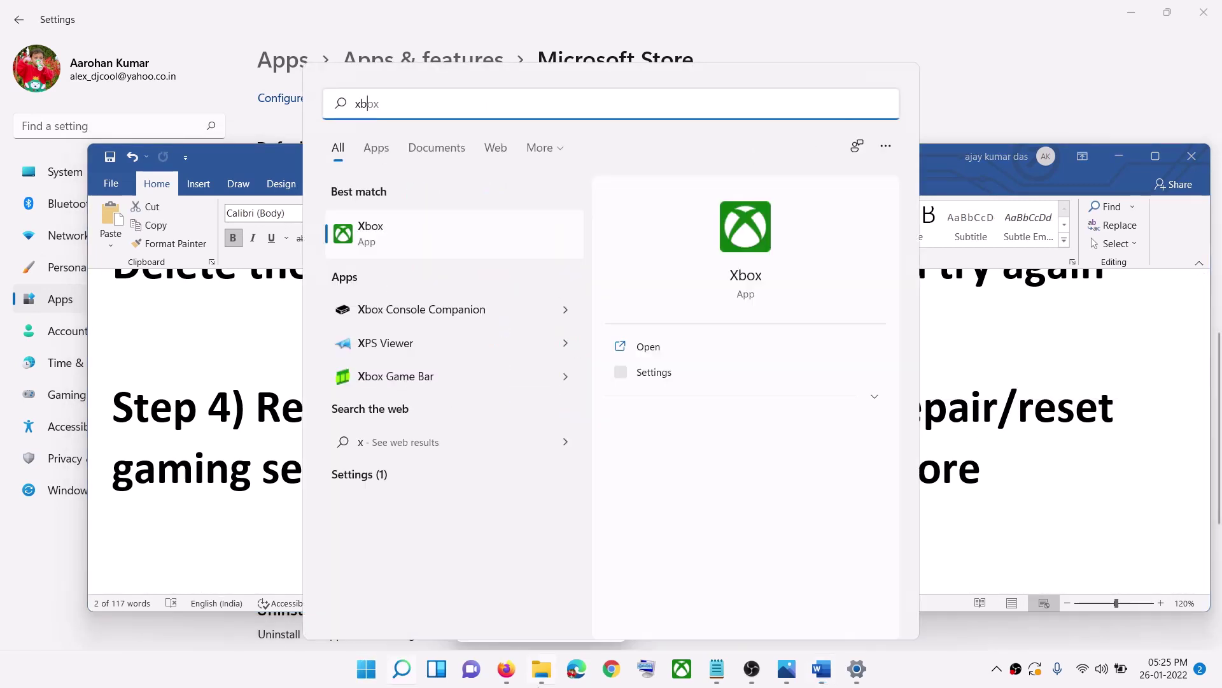
right_click(388, 235)
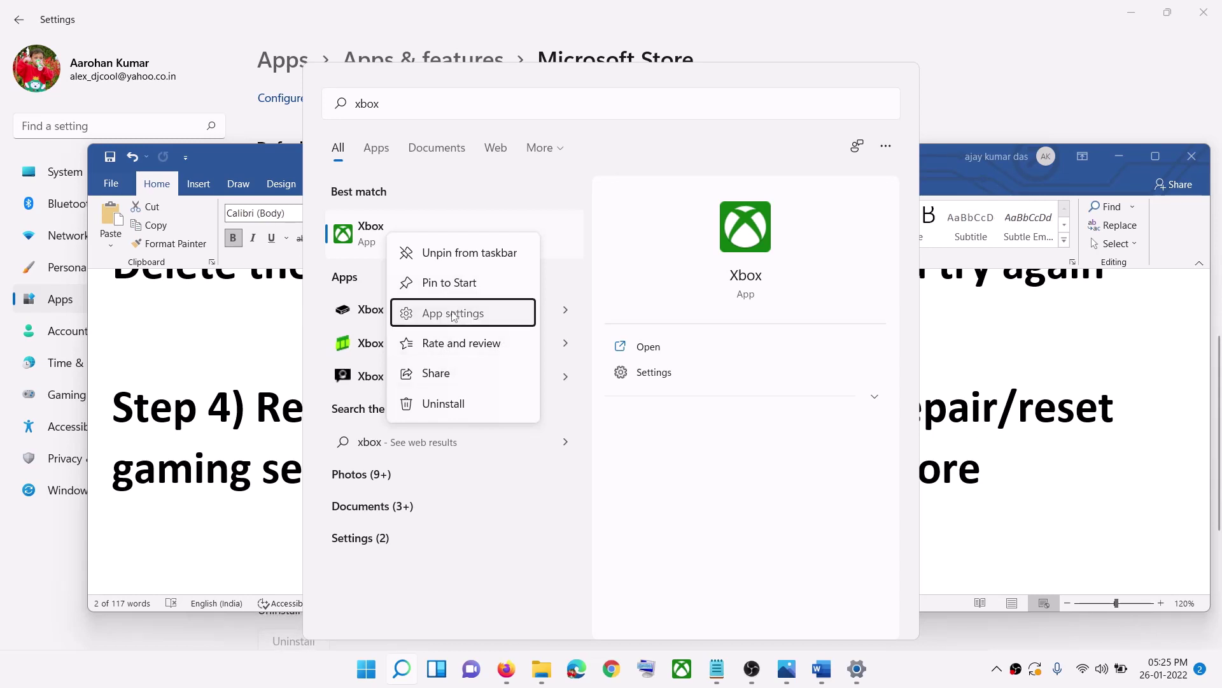
click(452, 312)
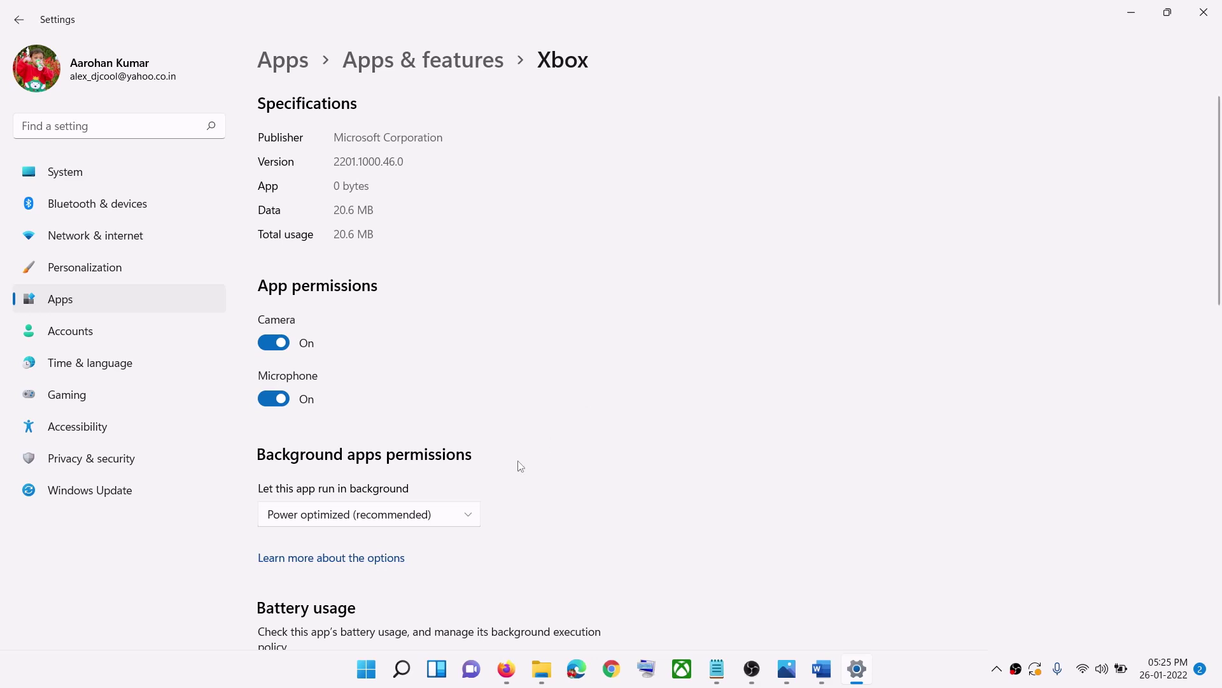
- Repair the Xbox app, then reset it and confirm deleting its data
scroll(519, 468, down, 10)
click(307, 439)
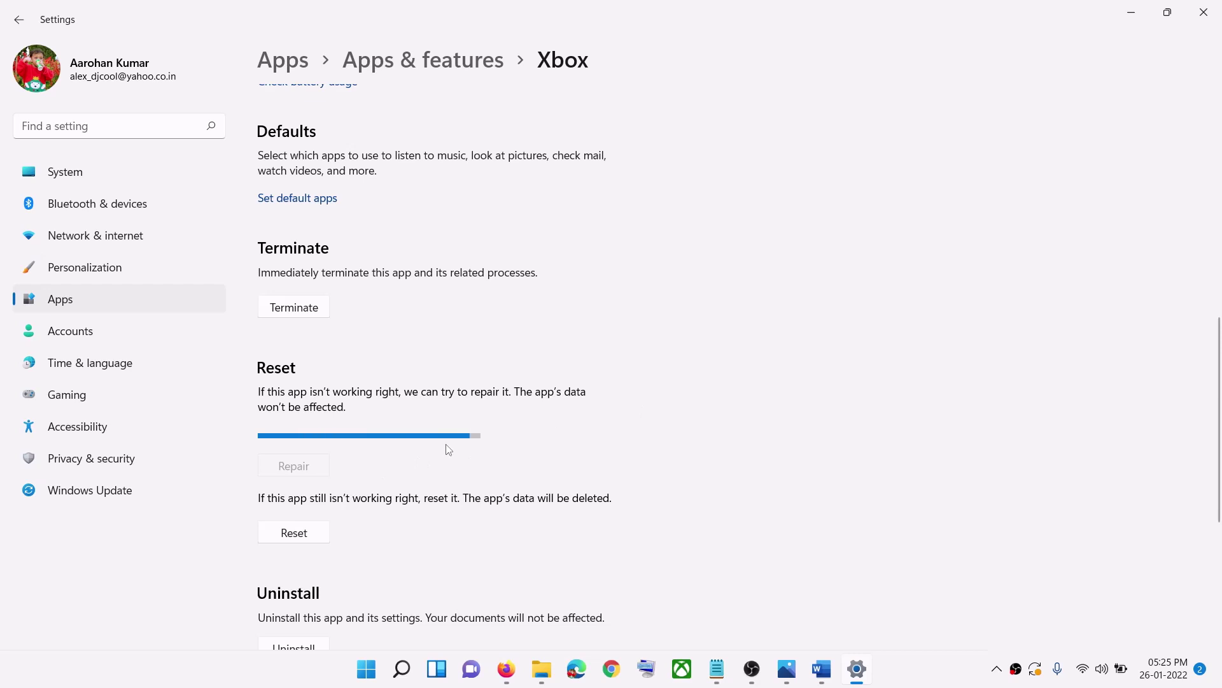
click(288, 513)
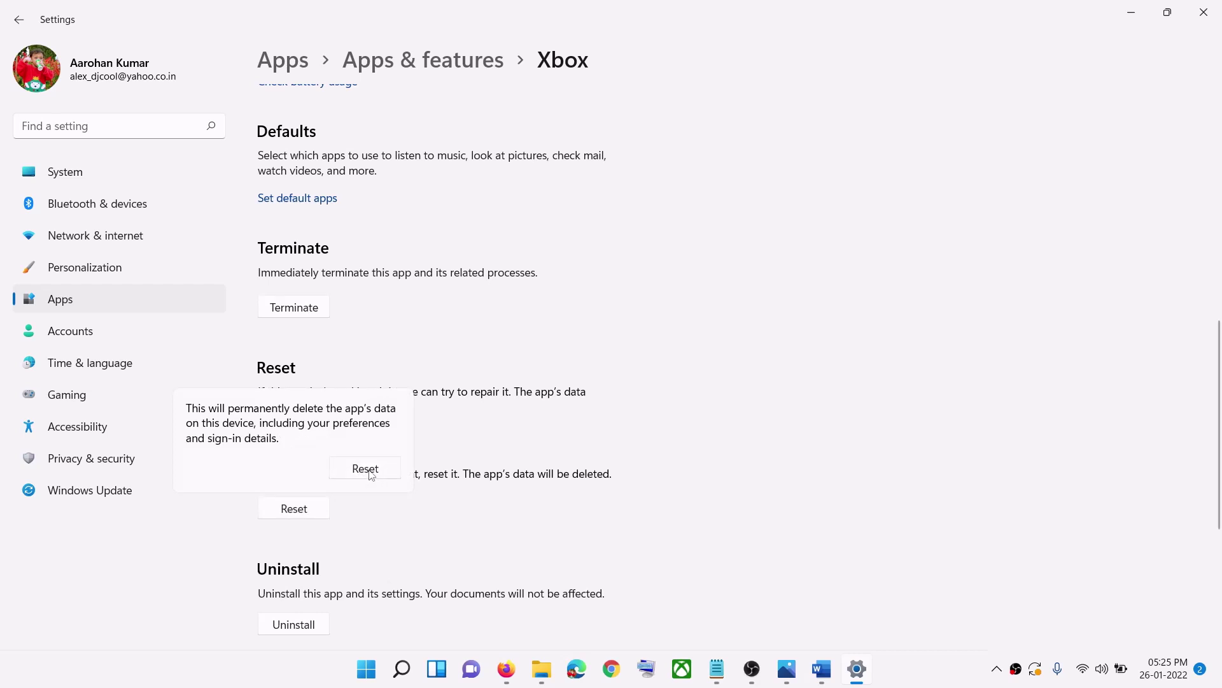
click(367, 470)
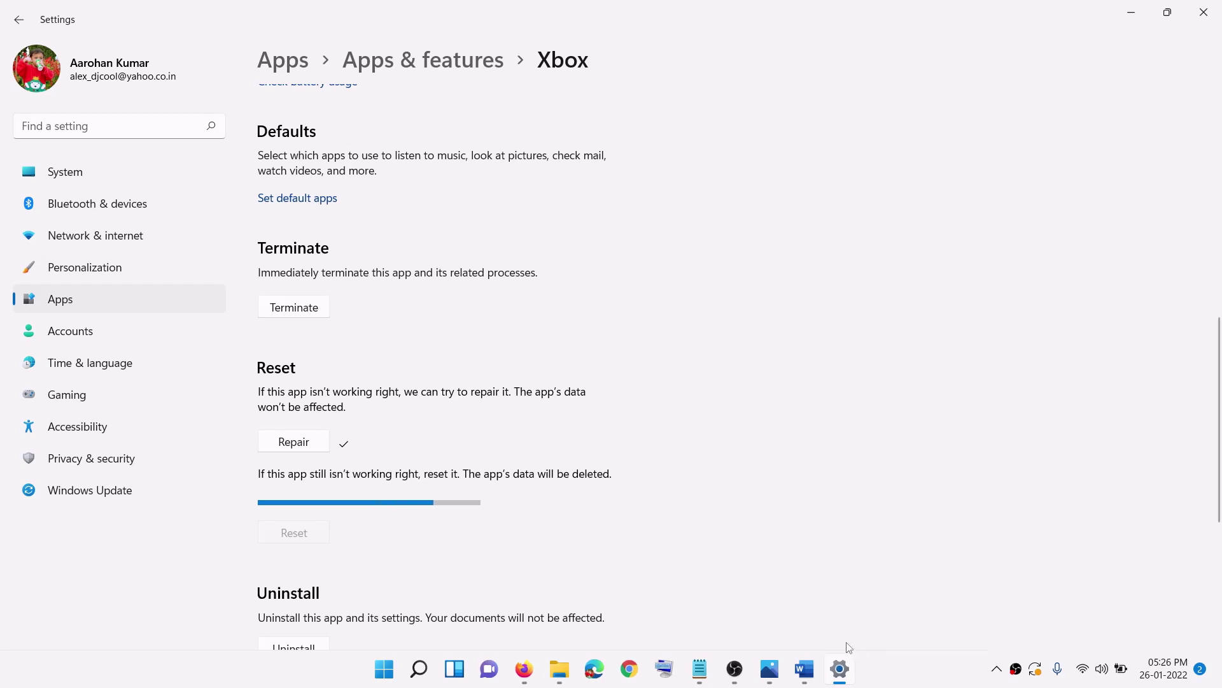
- Highlight Xbox App and gaming services in the tutorial's Step 4 heading
click(804, 668)
drag(559, 408, 740, 408)
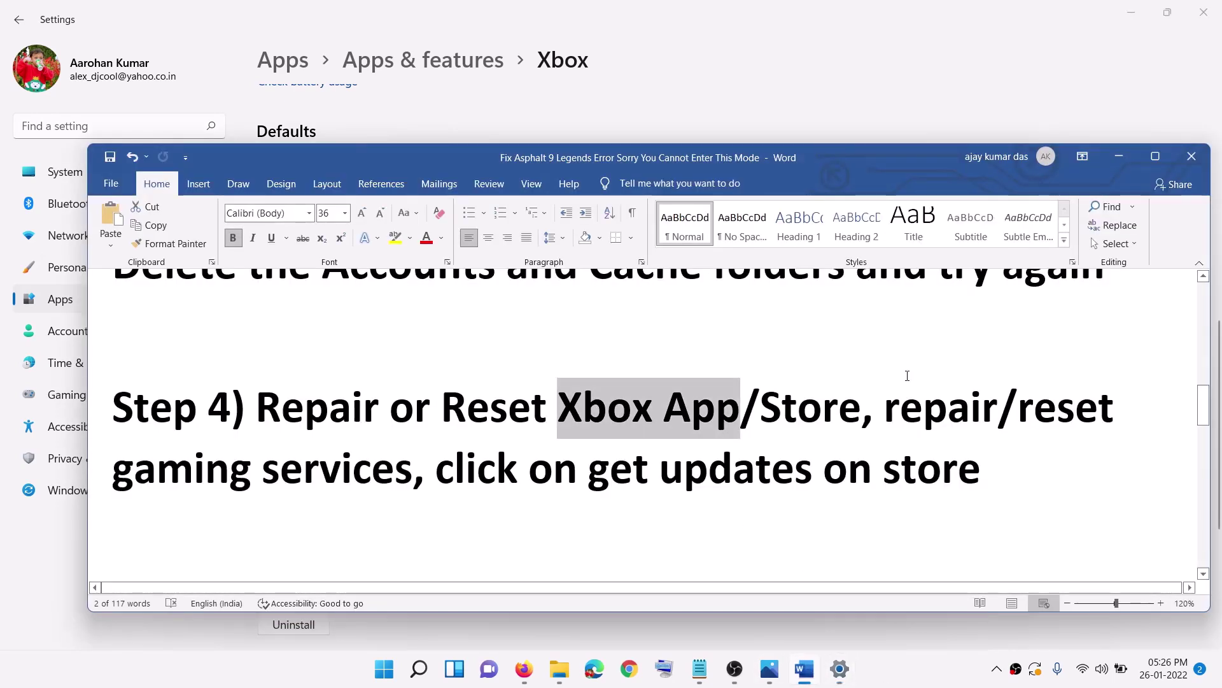
drag(113, 470, 318, 470)
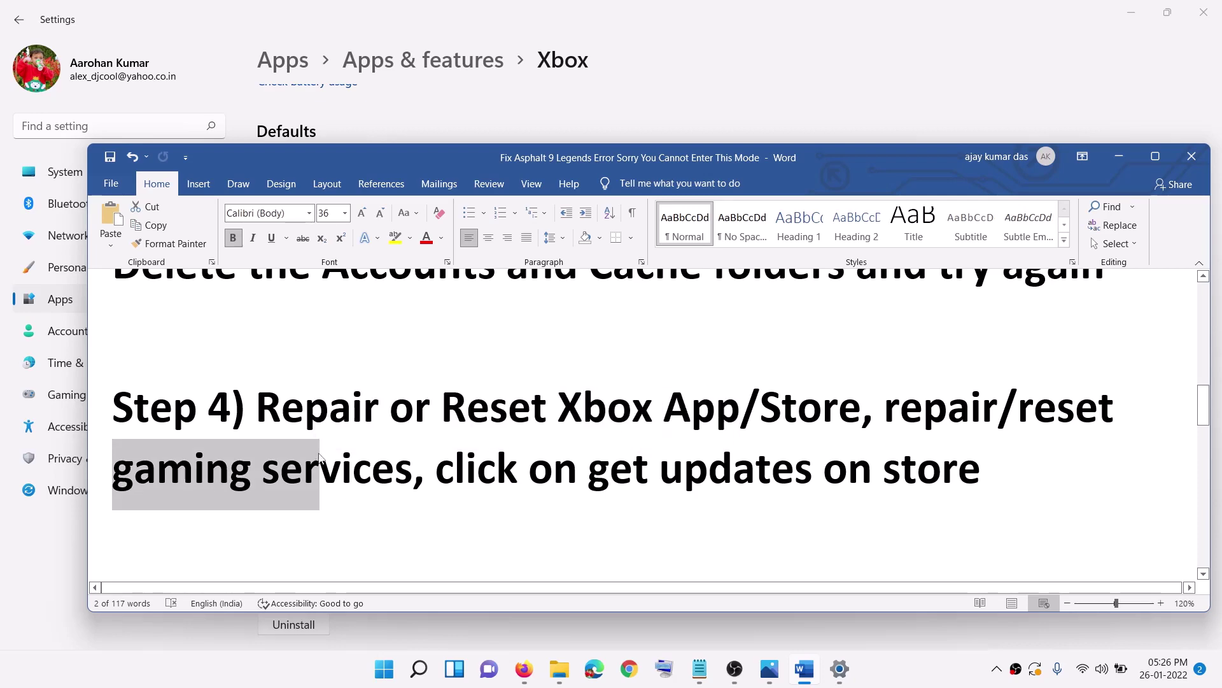
key(alt+Tab)
- Filter the Settings installed apps list for 'gaming'
click(386, 669)
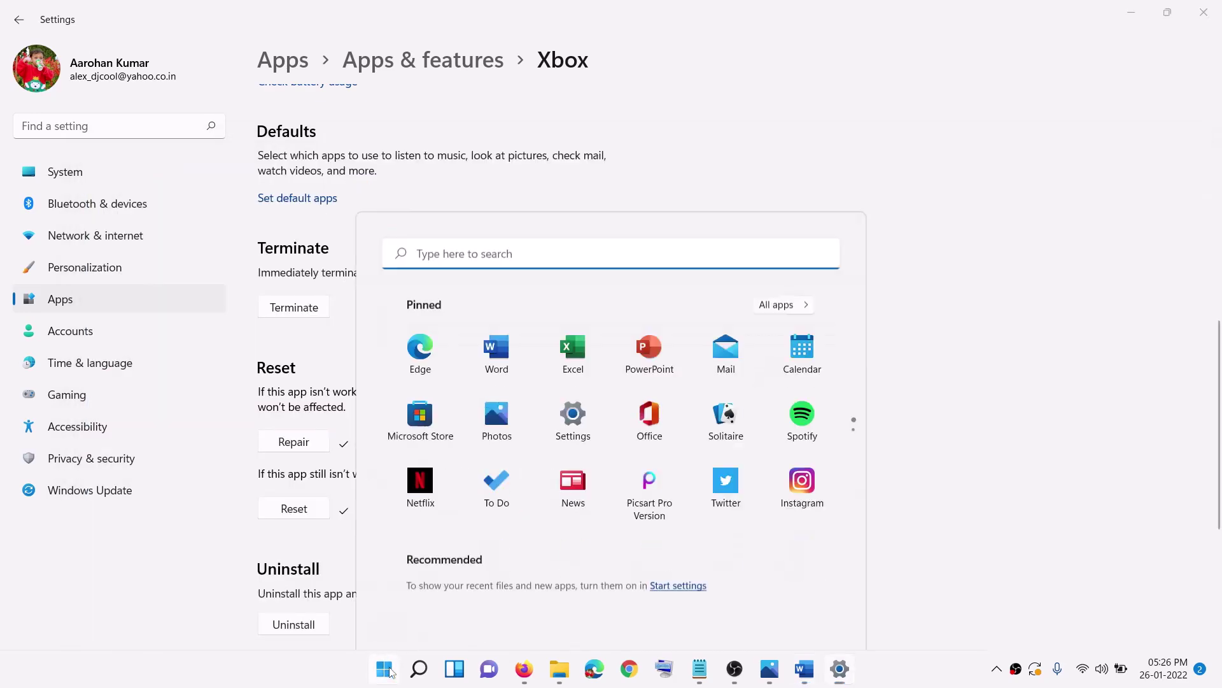
key(Escape)
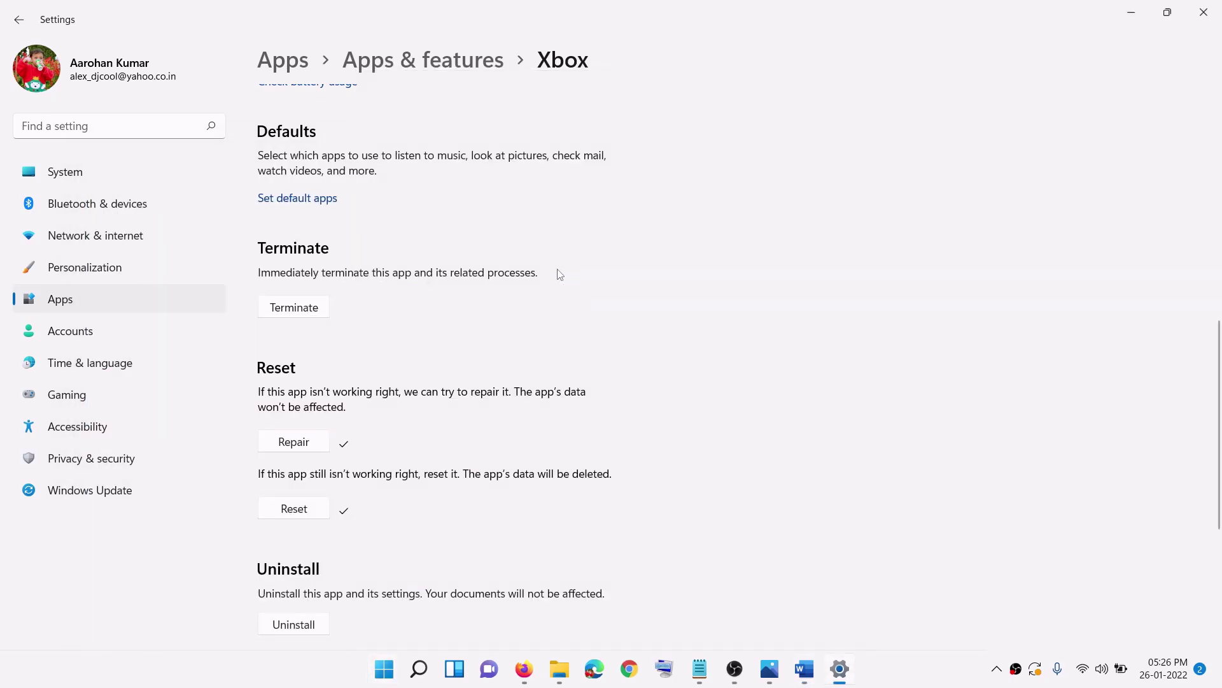
click(57, 300)
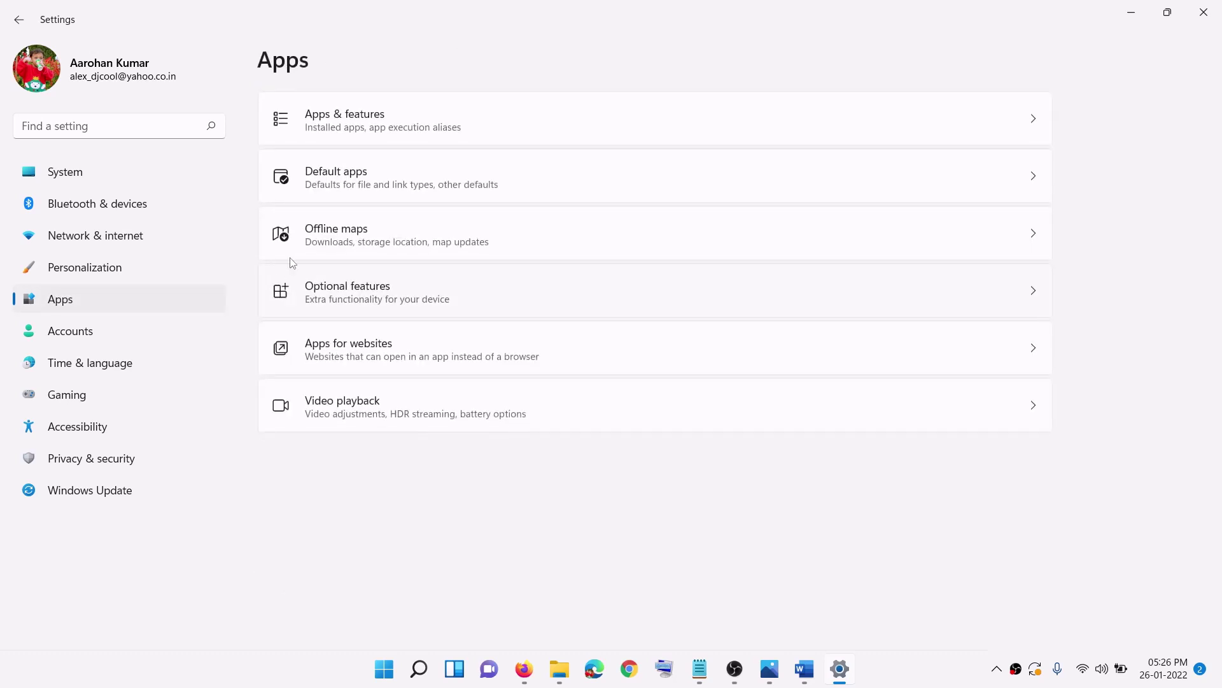
click(398, 128)
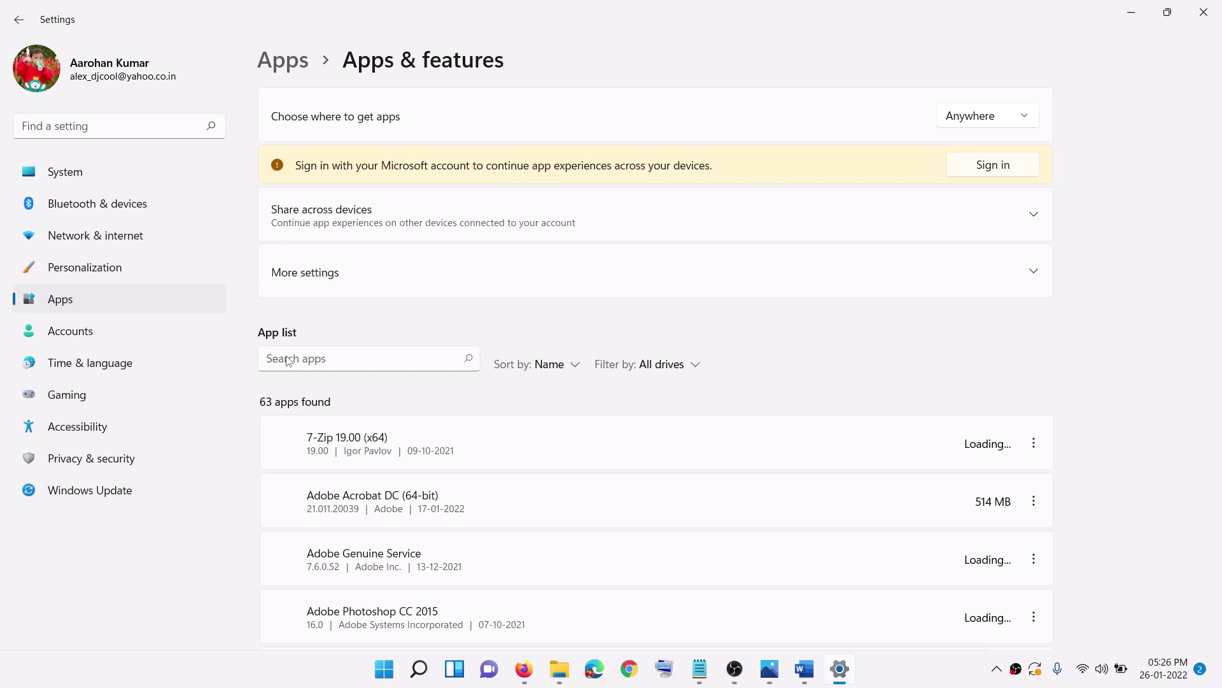
click(321, 361)
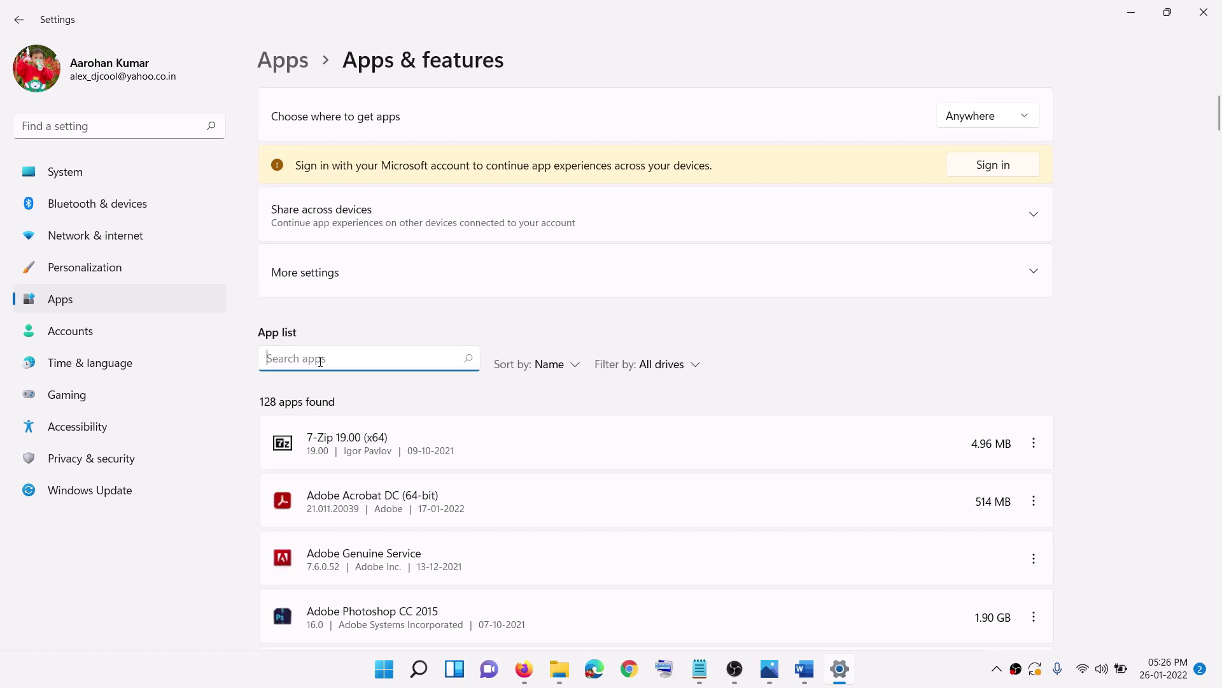
text(g)
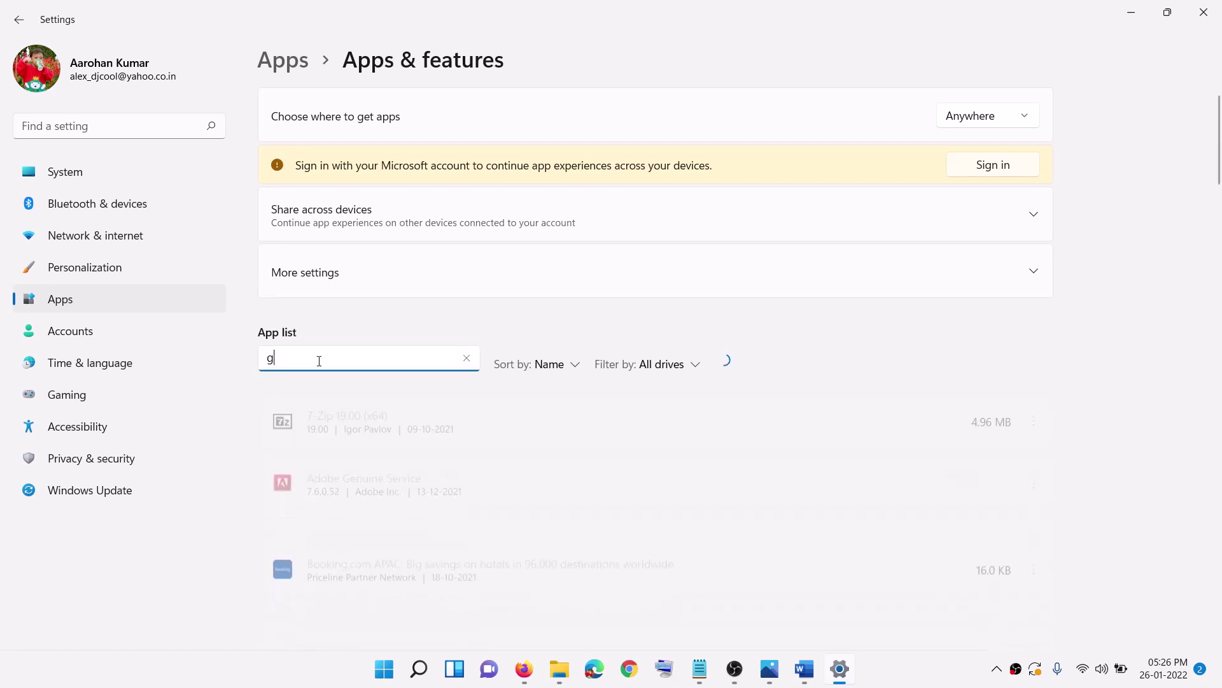
text(aming)
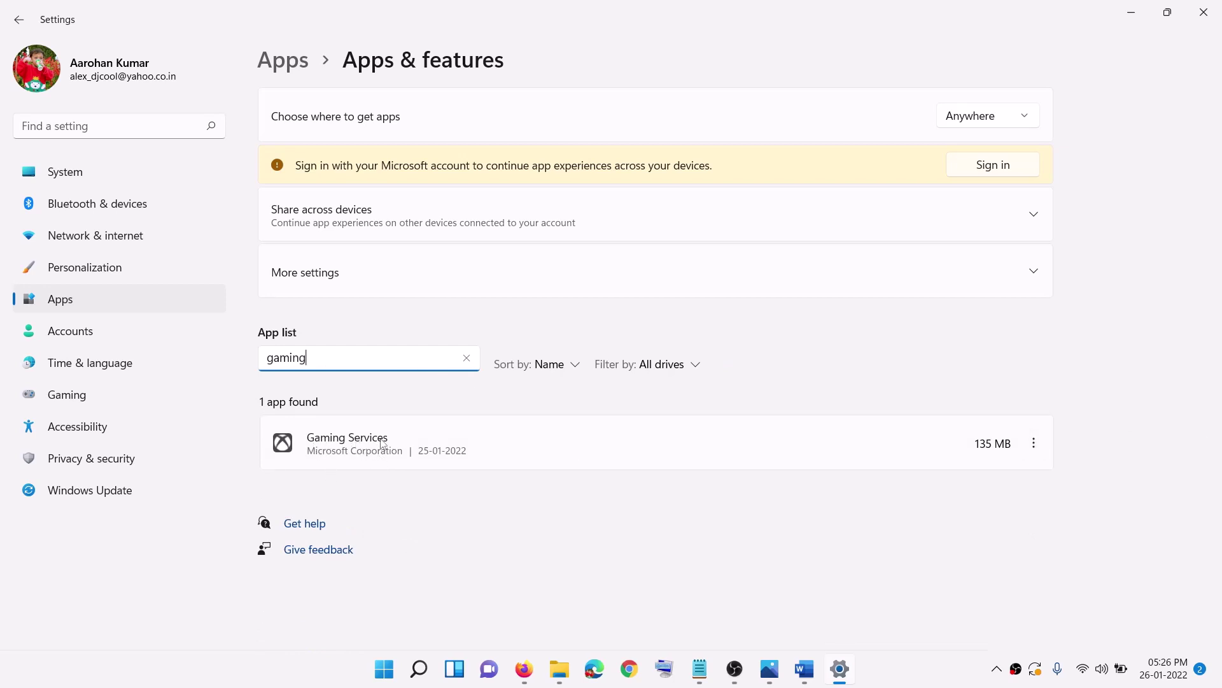
- Repair and reset Gaming Services from its advanced options, then note the store-updates instruction
click(1035, 446)
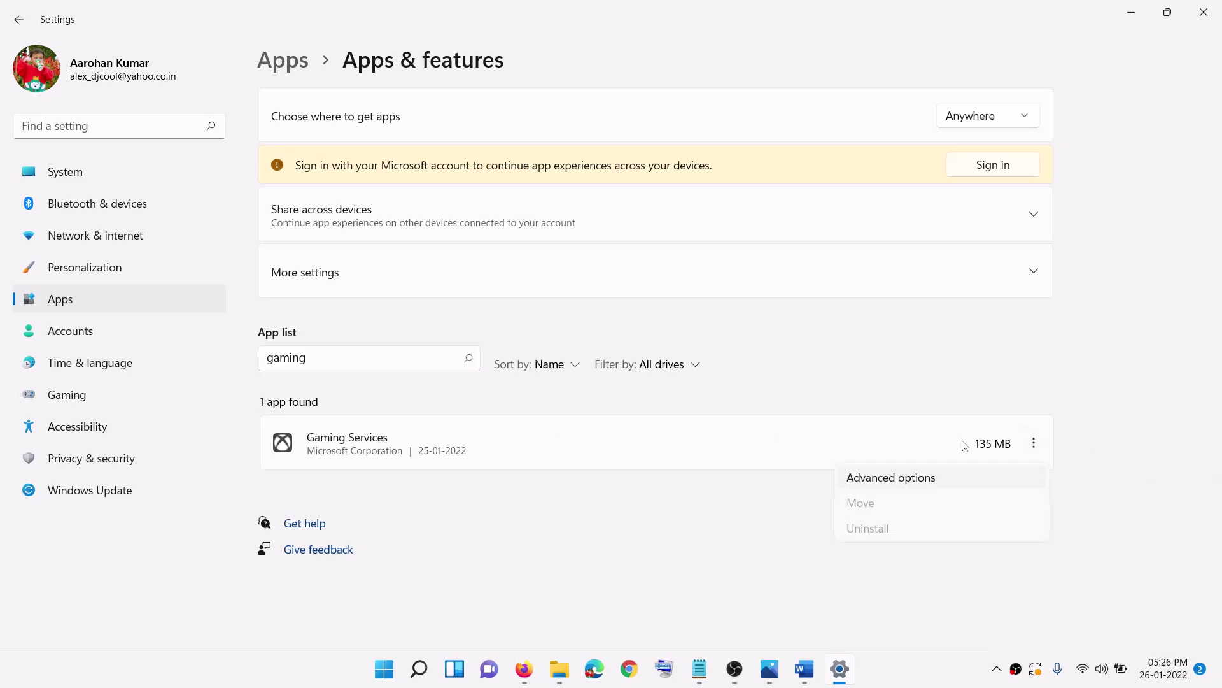
click(892, 478)
scroll(565, 525, down, 6)
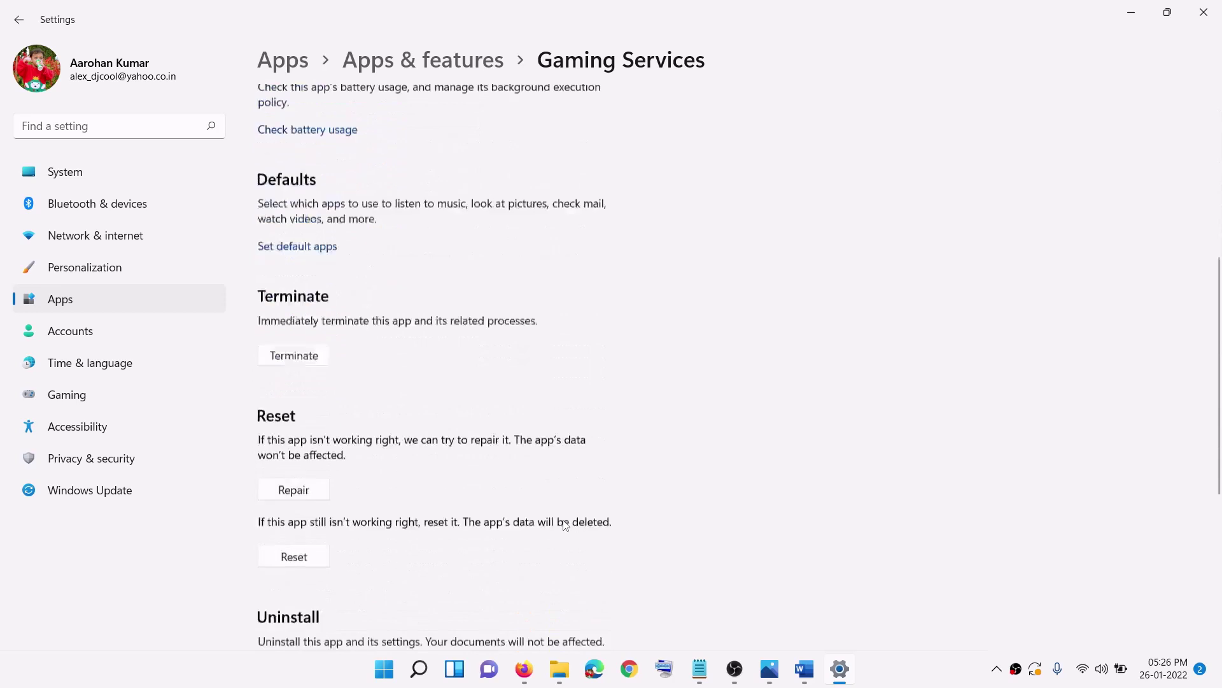
click(305, 364)
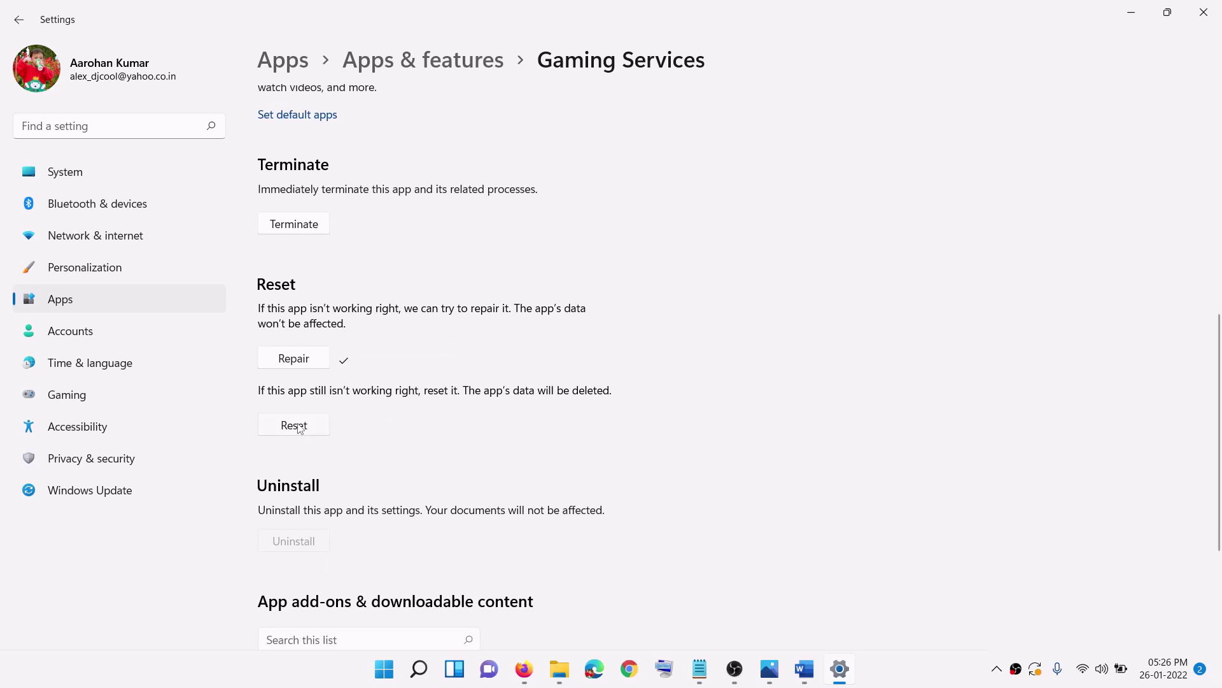
click(299, 433)
click(357, 386)
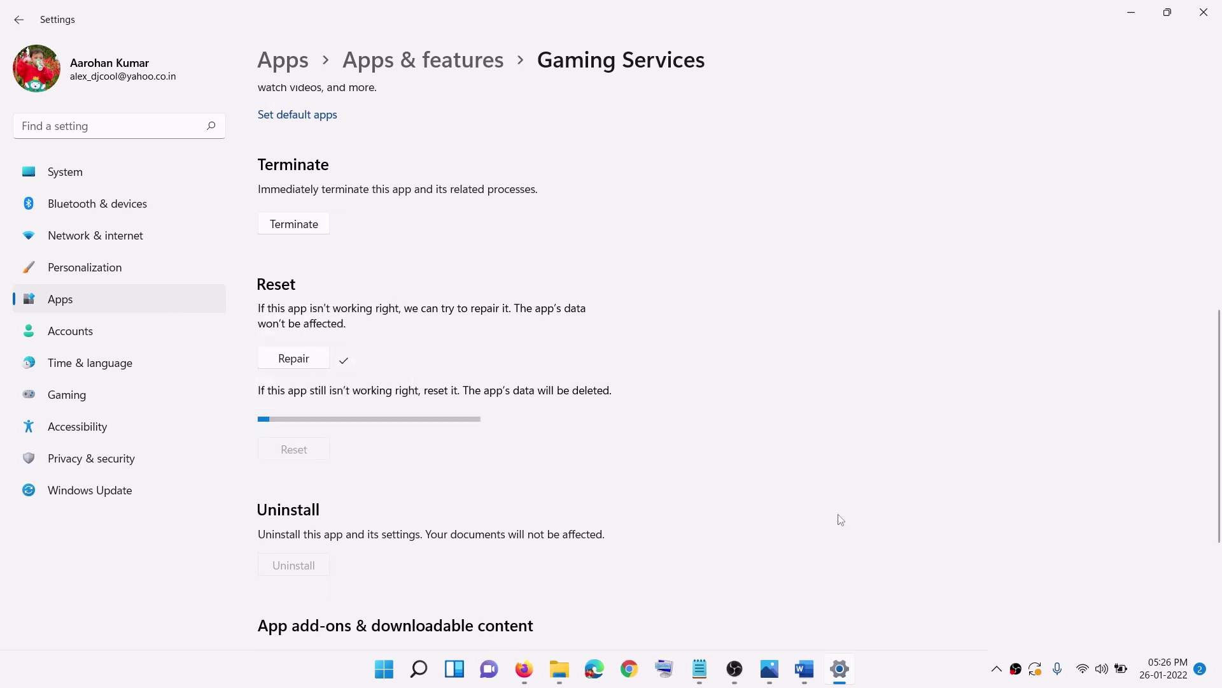
key(alt+Tab)
drag(587, 471, 979, 471)
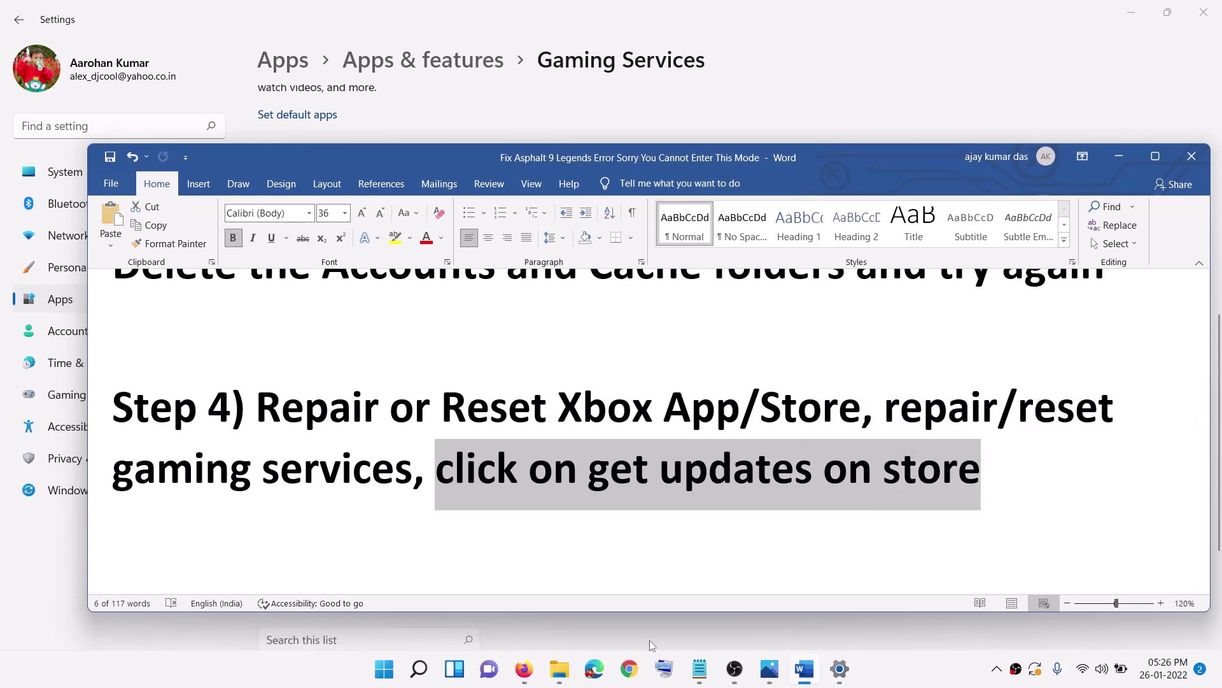
- Launch Microsoft Store via a 'mic' search, maximize it, check Library for updates, then minimize
click(377, 663)
text(st)
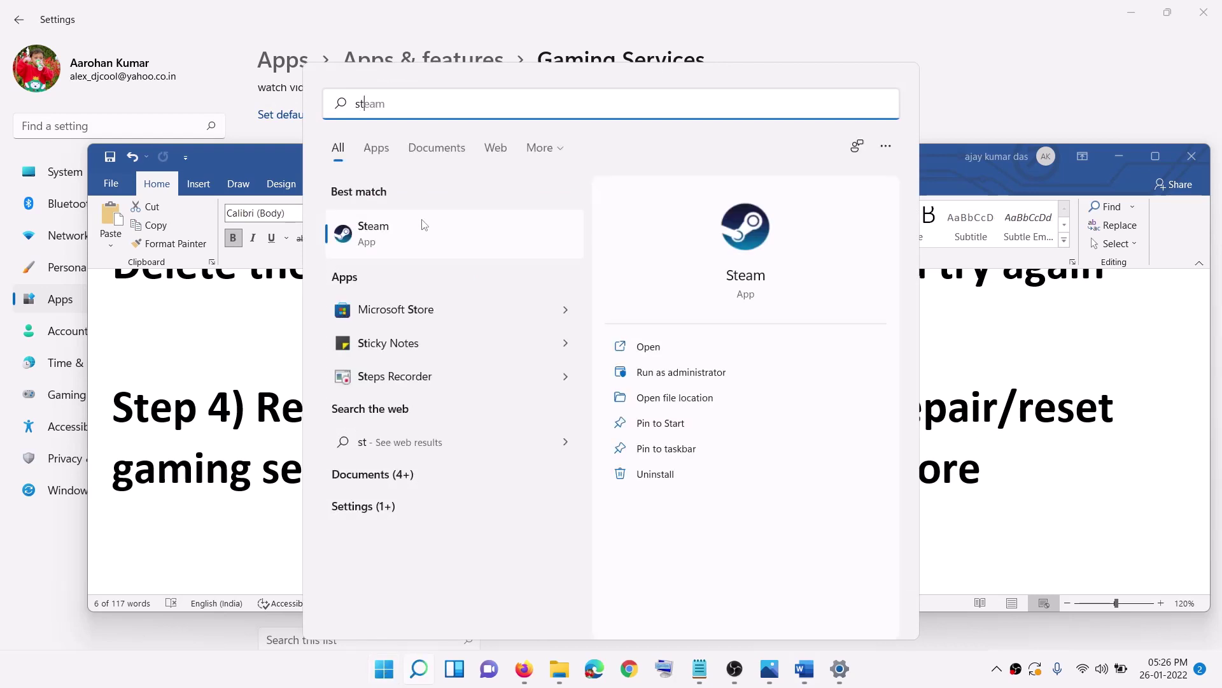
key(BackSpace)
key(BackSpace)
text(mic)
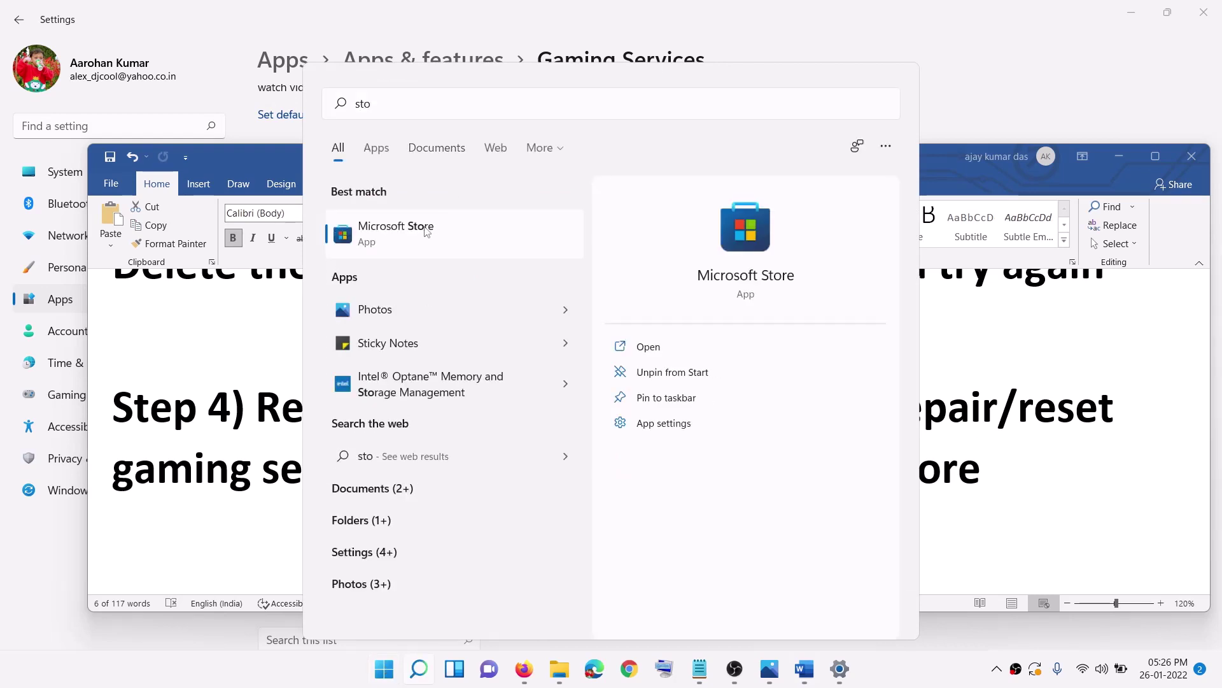
key(Return)
click(861, 13)
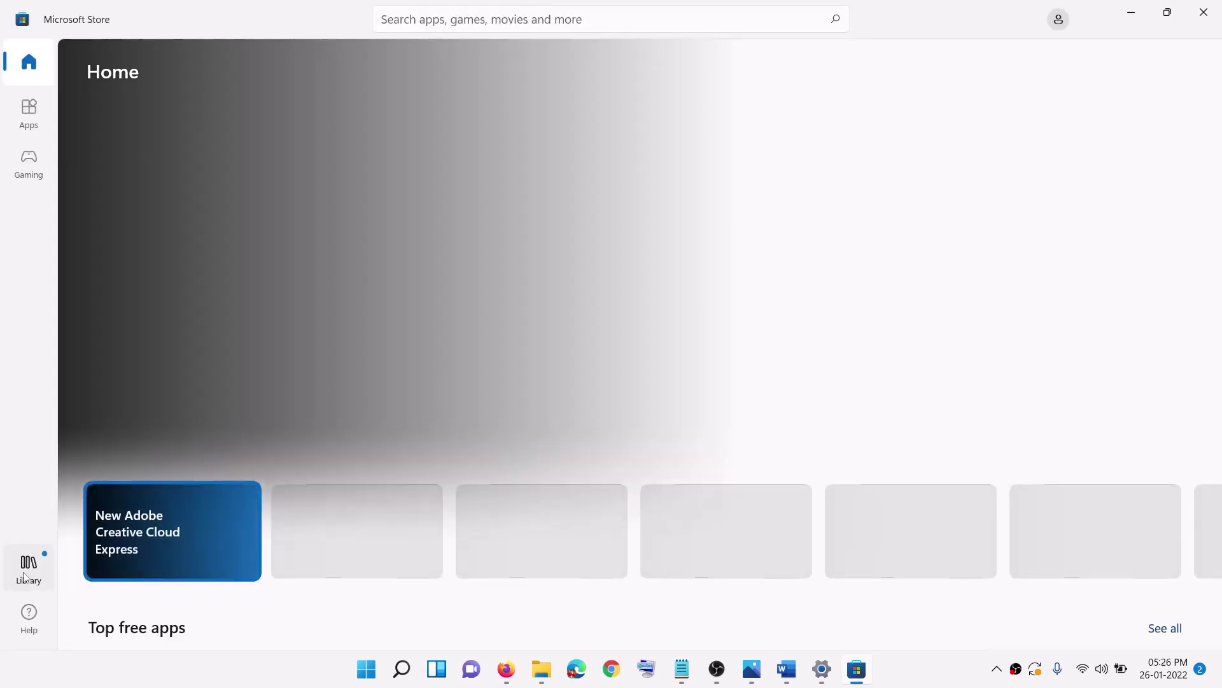
click(26, 570)
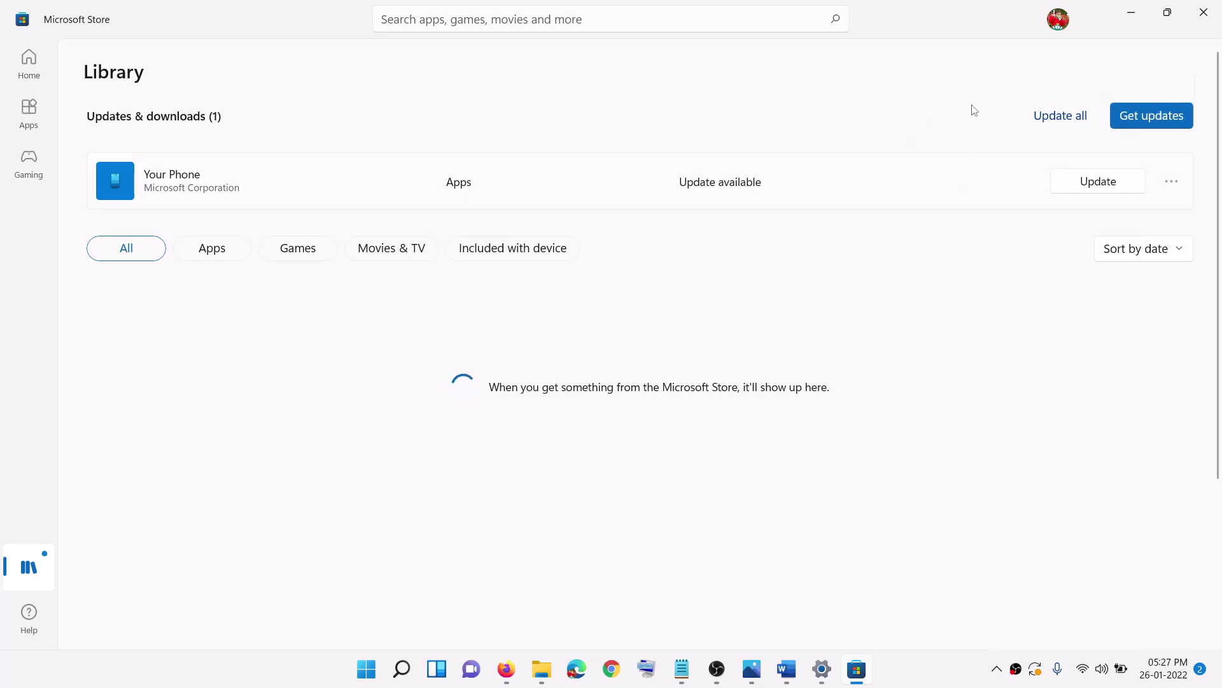
click(1134, 18)
scroll(483, 485, down, 3)
- Run wsreset from Start search to clear the Store cache, then return to Step 6
drag(342, 501, 493, 506)
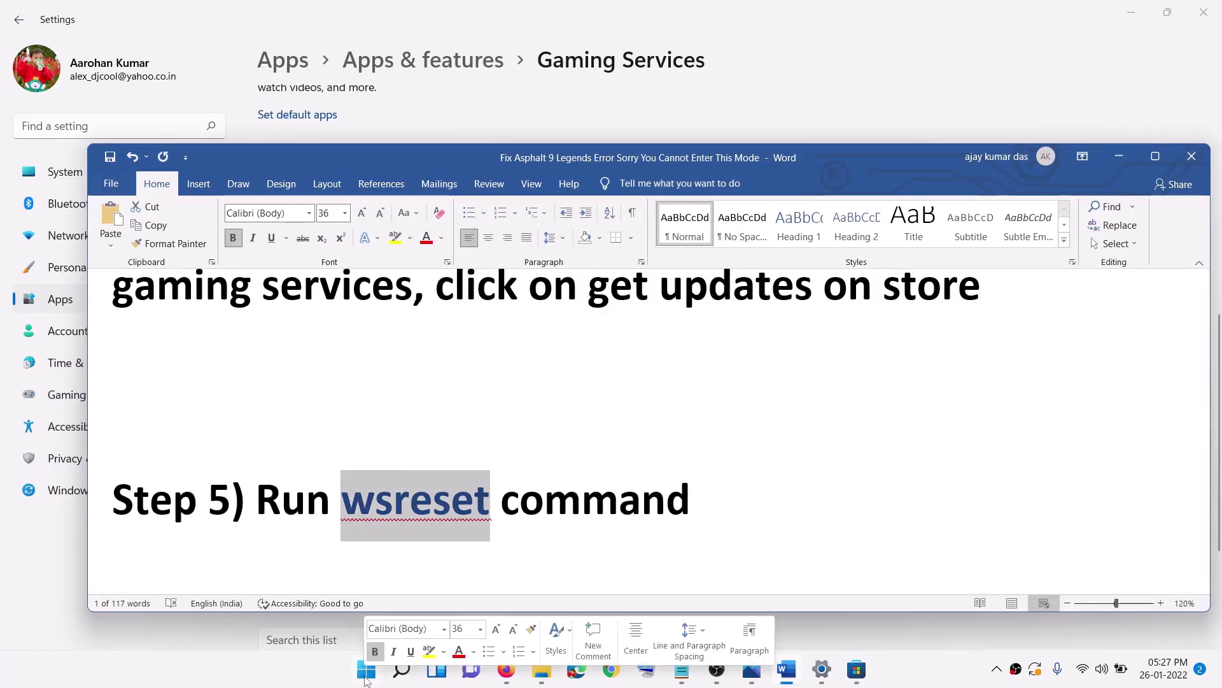
click(366, 669)
text(wsreset)
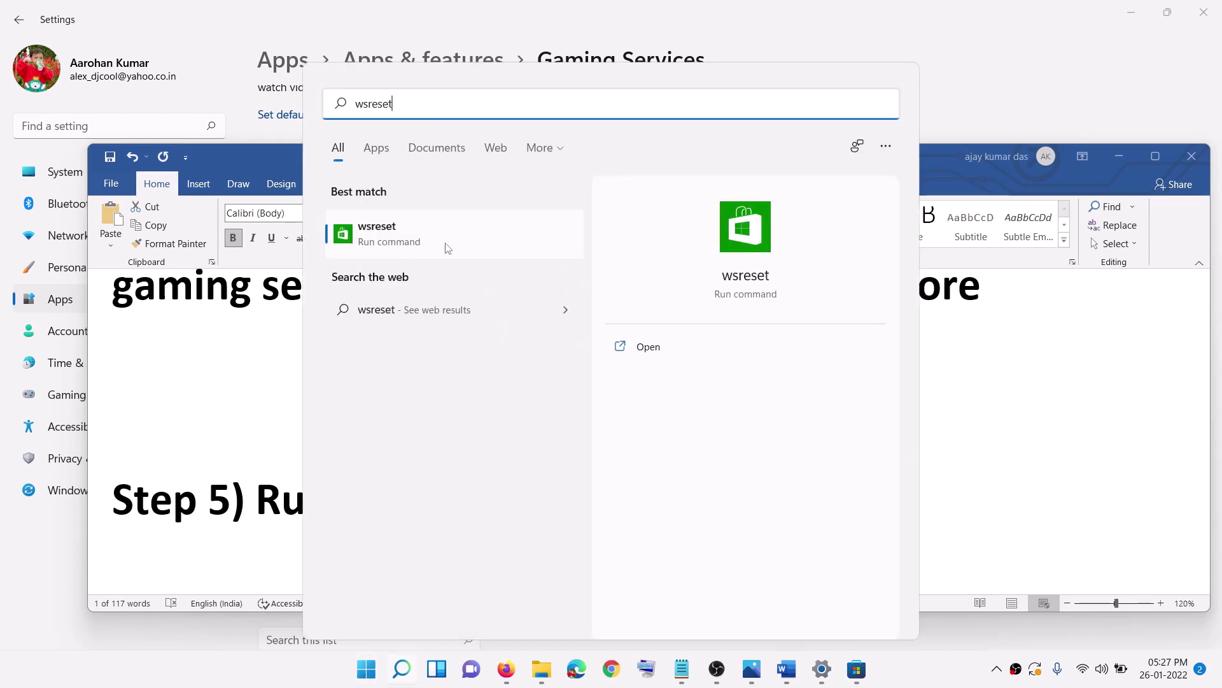
click(424, 249)
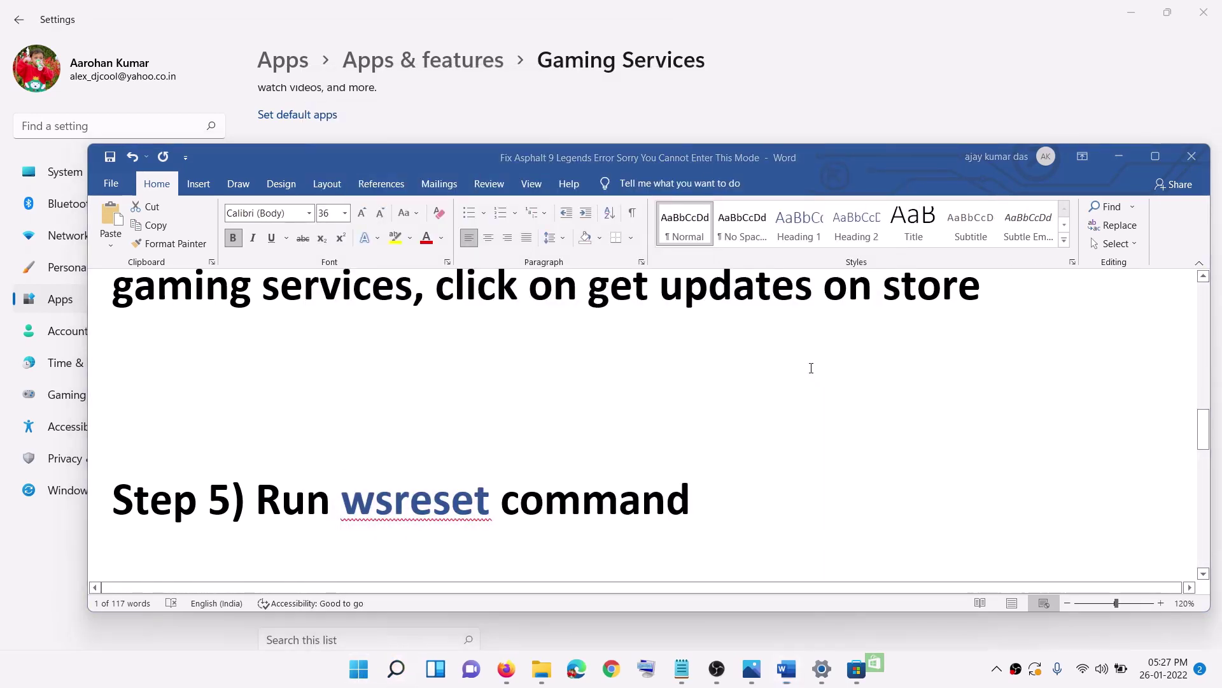
drag(417, 37, 709, 245)
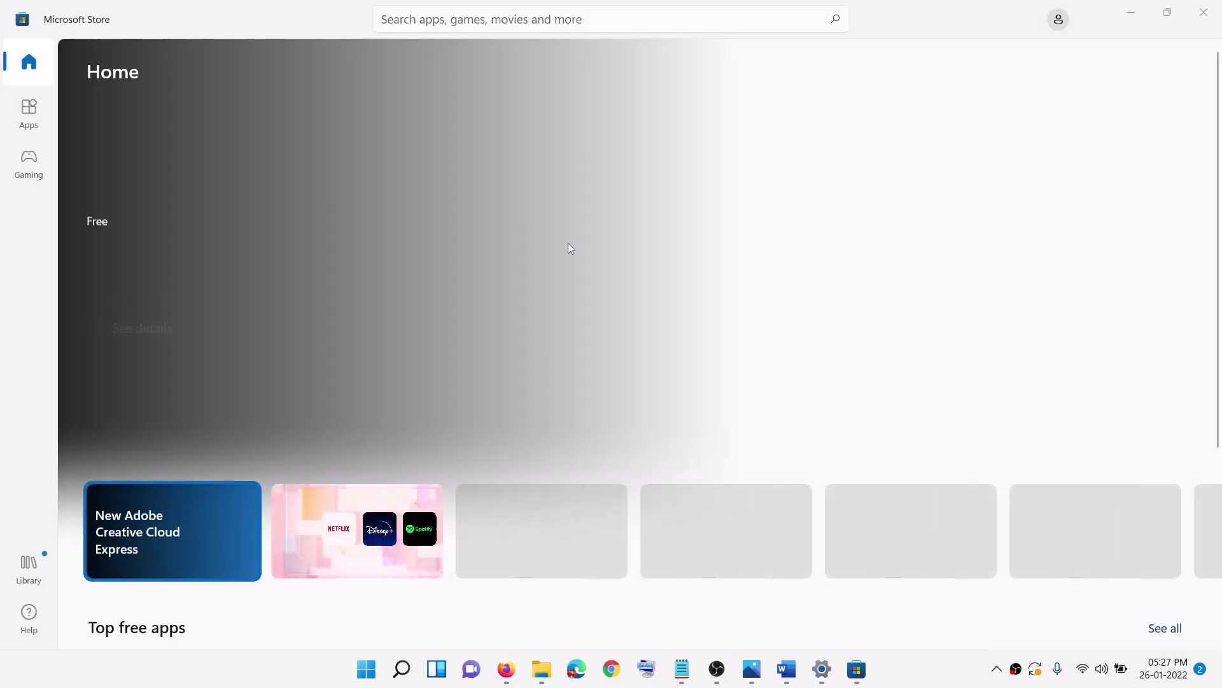
key(alt+Tab)
scroll(365, 399, down, 6)
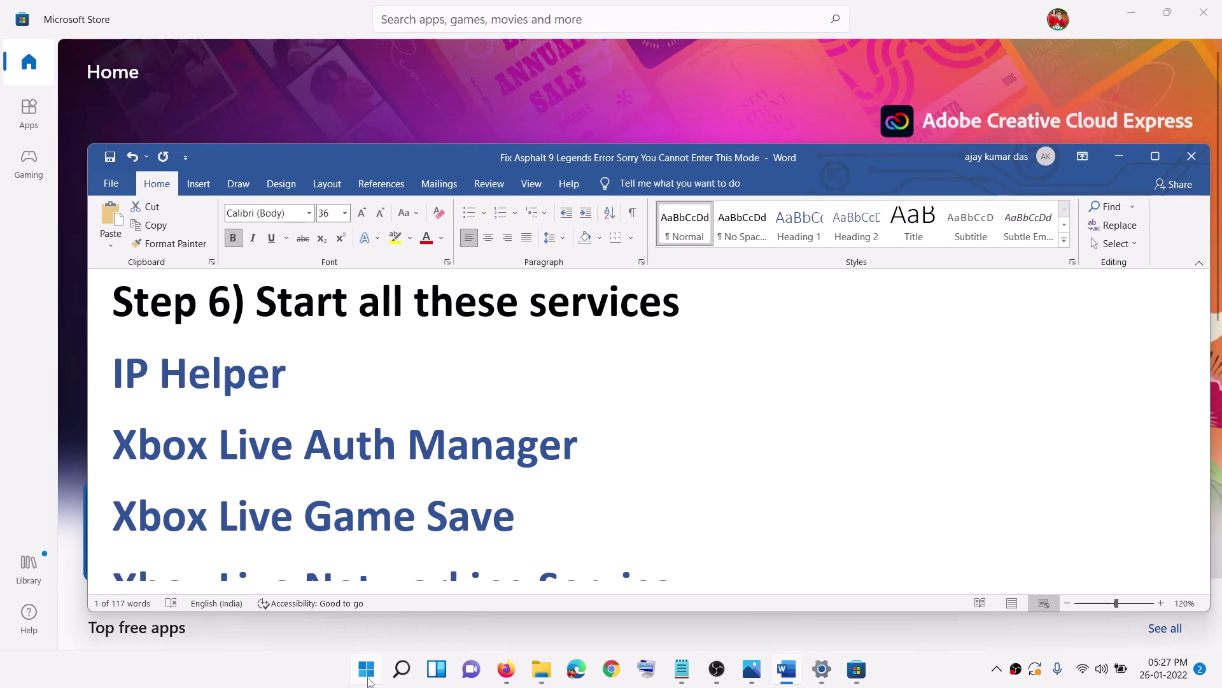
- Open the Services console from a Start search for 'services'
click(368, 681)
text(servi)
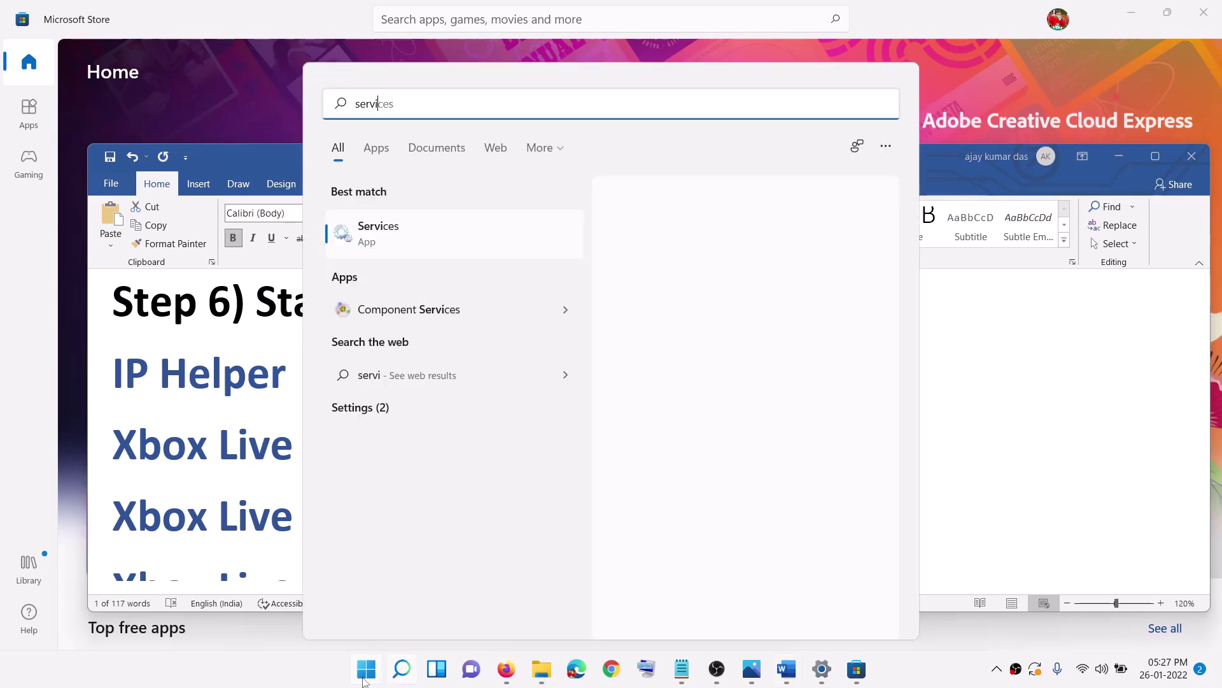
text(ces)
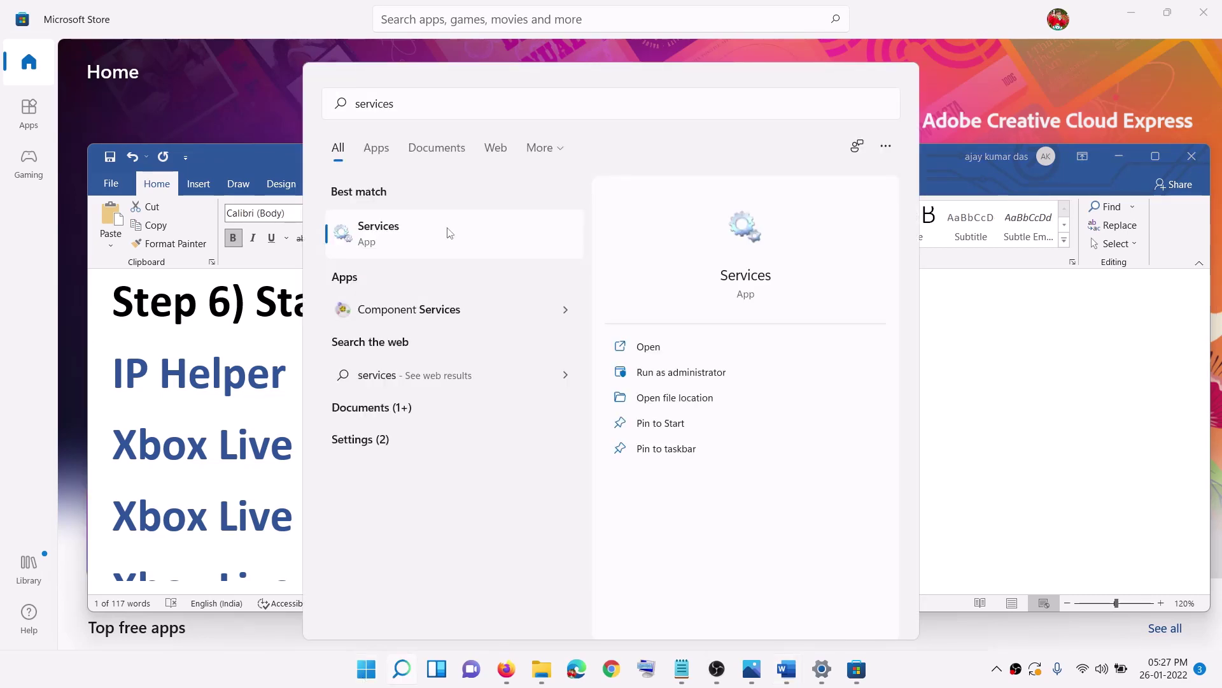
click(448, 233)
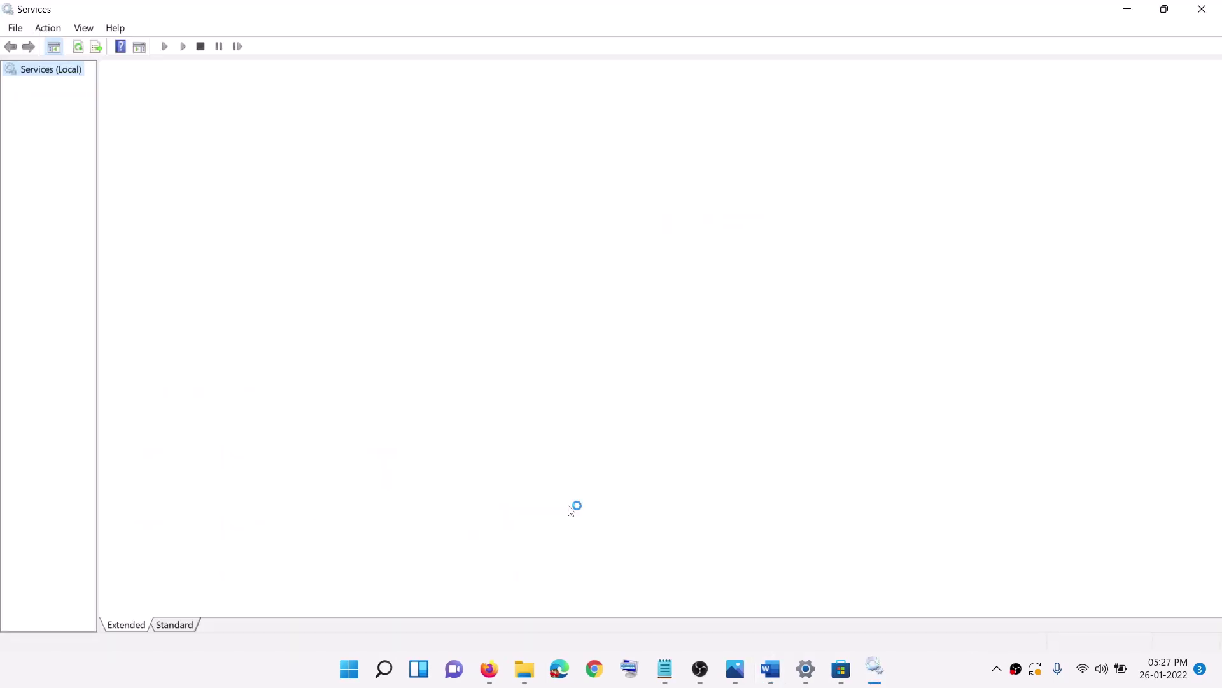
- Keep IP Helper's startup type at Automatic and select Xbox Accessory Management Service
click(337, 474)
key(i)
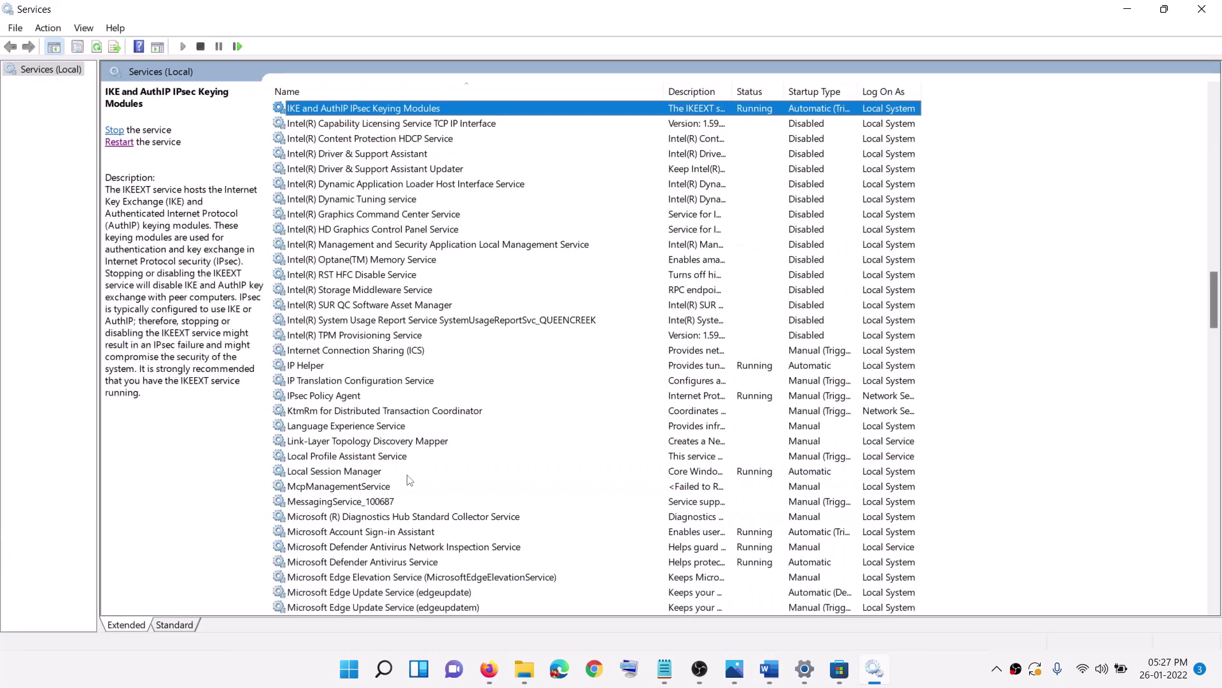
double_click(314, 366)
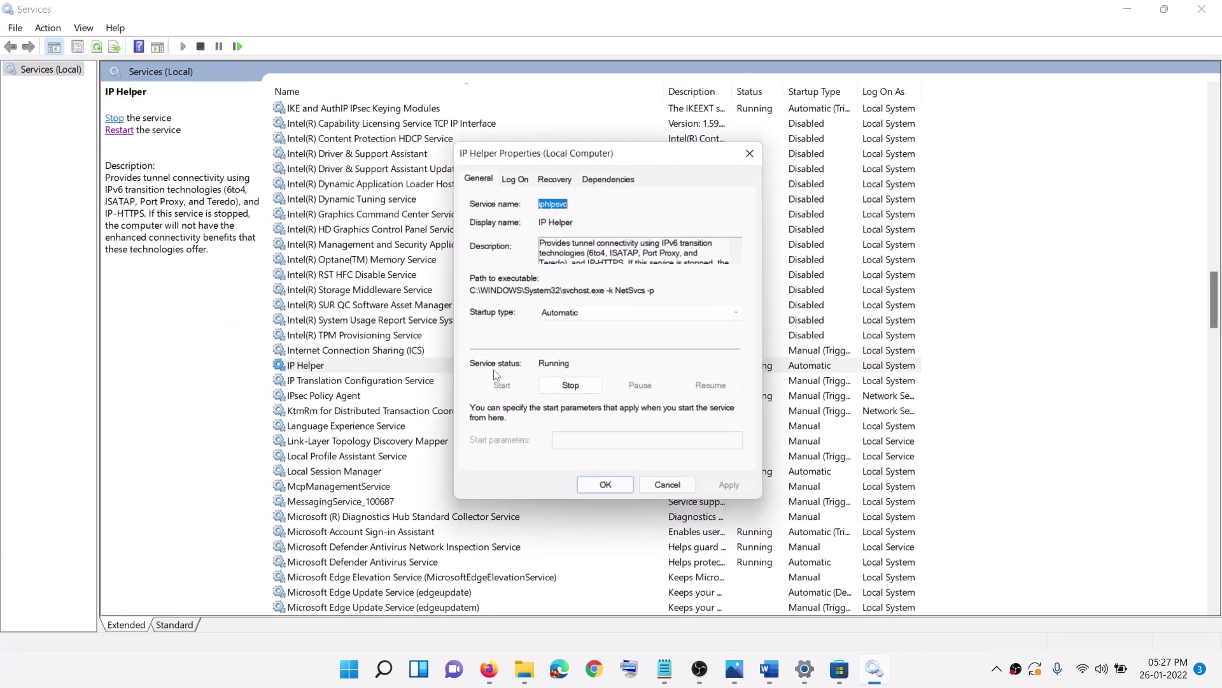
click(592, 317)
click(587, 339)
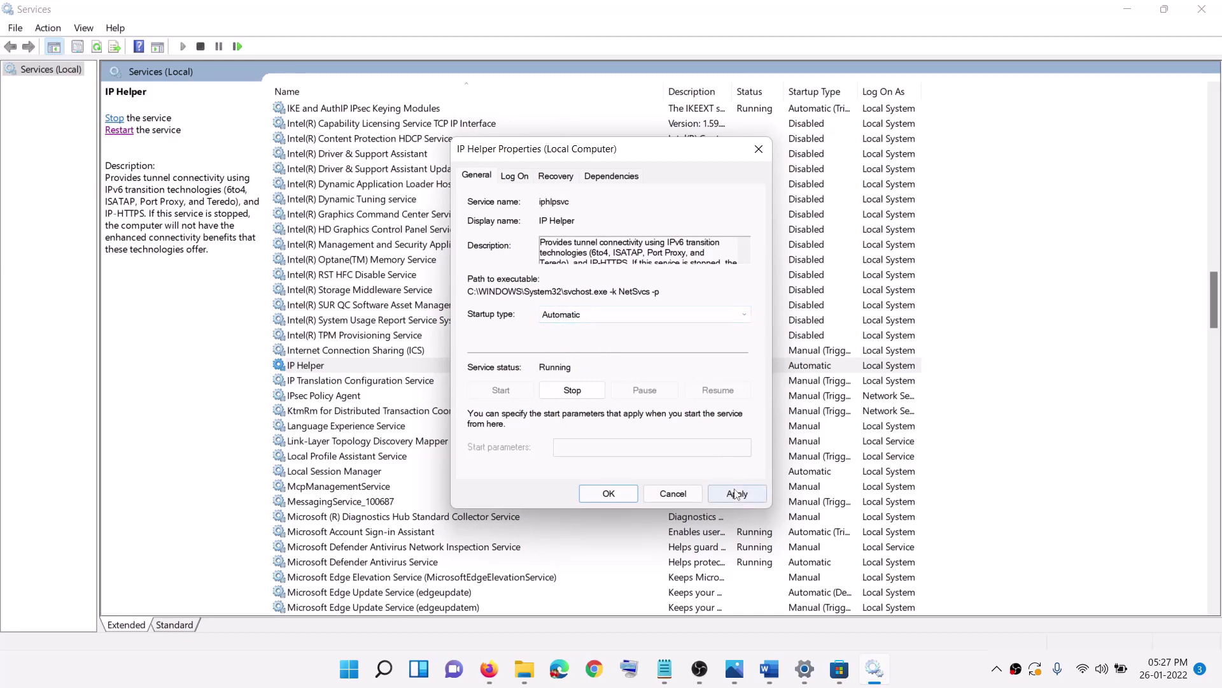
click(608, 493)
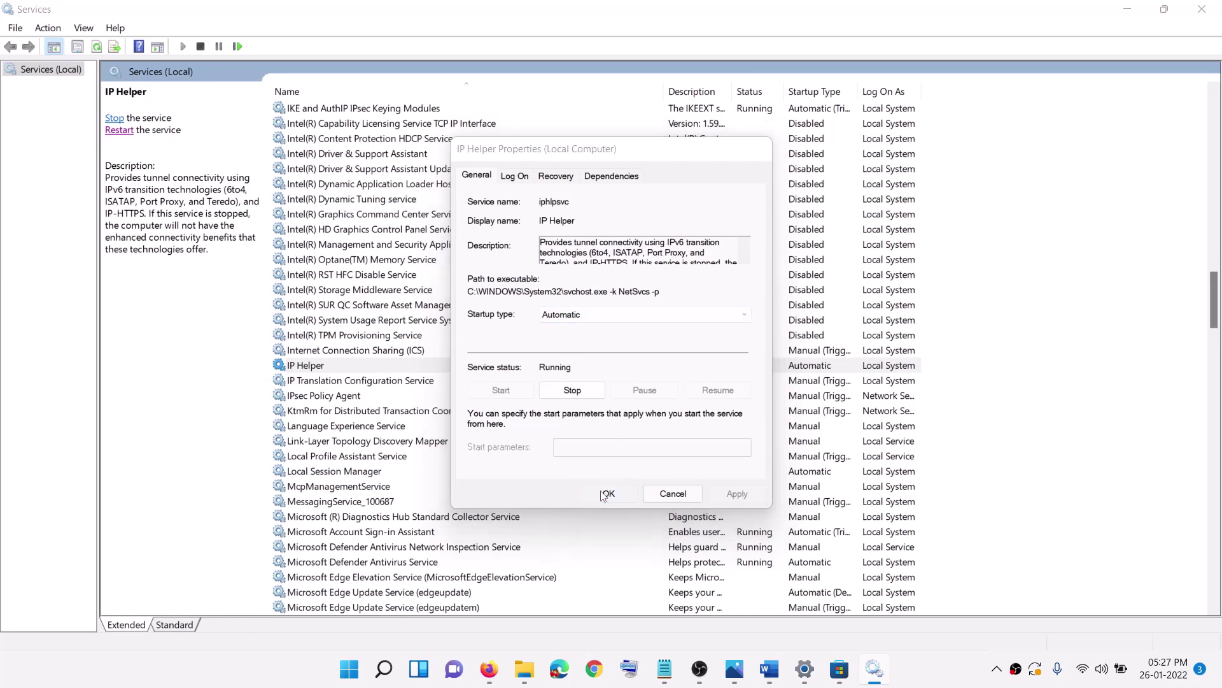
click(376, 488)
click(394, 562)
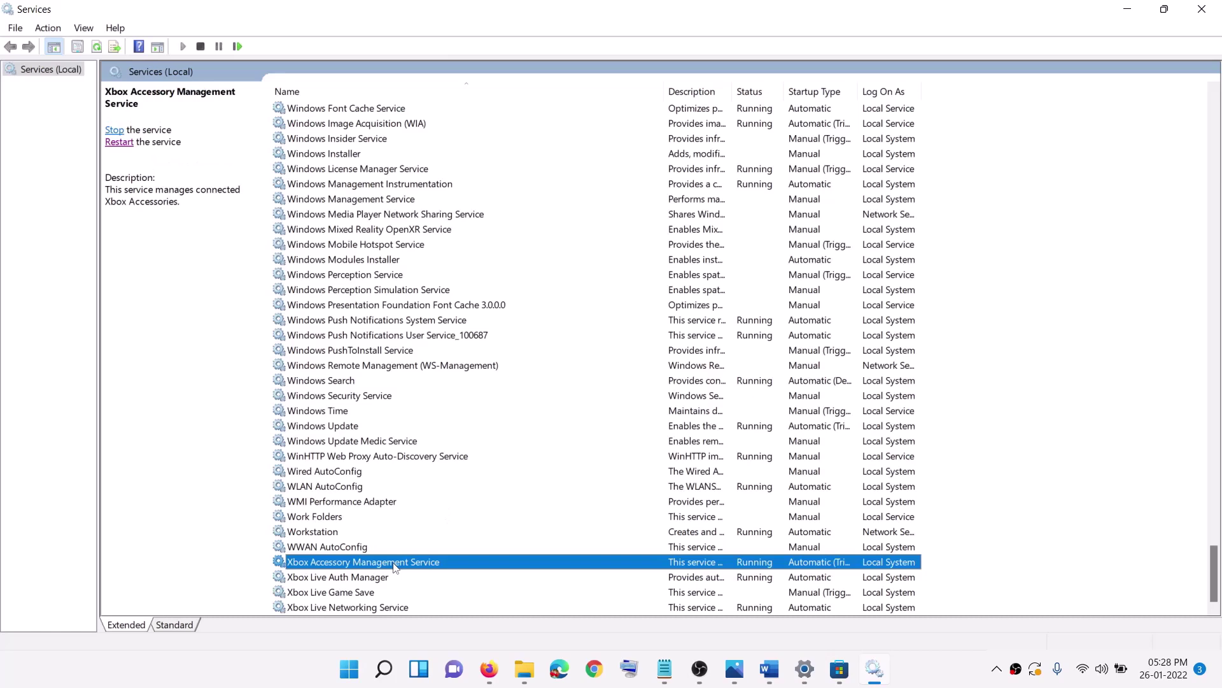
- Keep Xbox Accessory Management Service on Automatic and set Xbox Live Auth Manager to Automatic
double_click(347, 567)
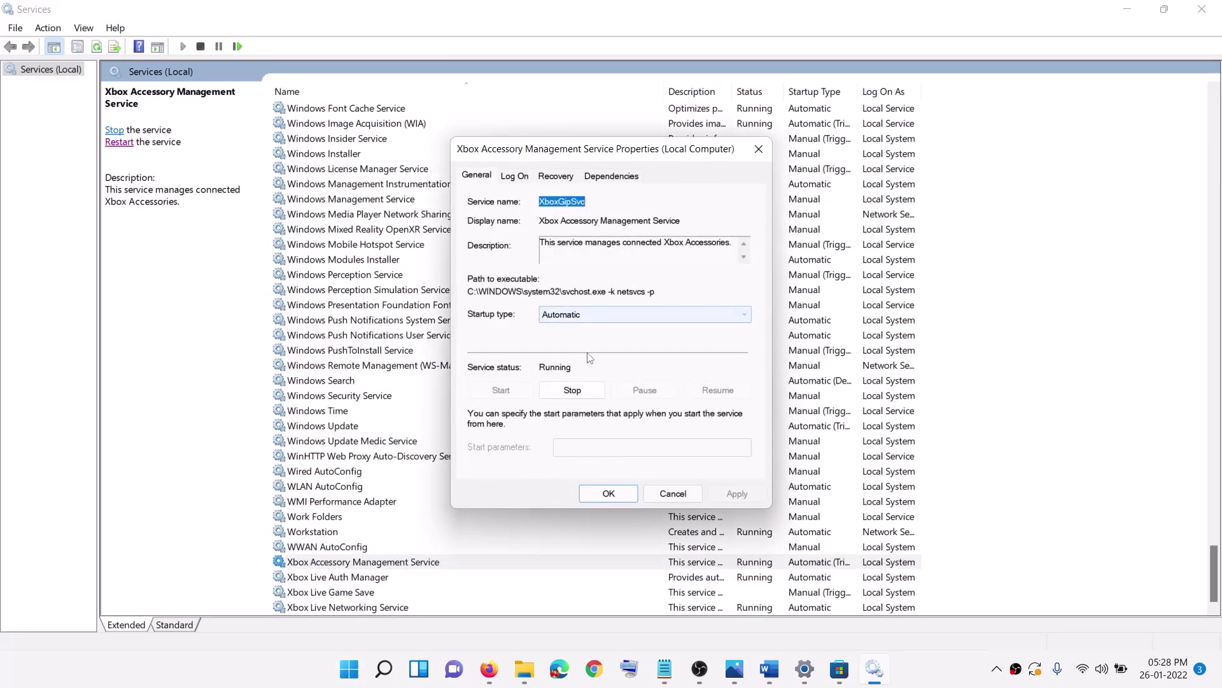
click(580, 315)
click(560, 324)
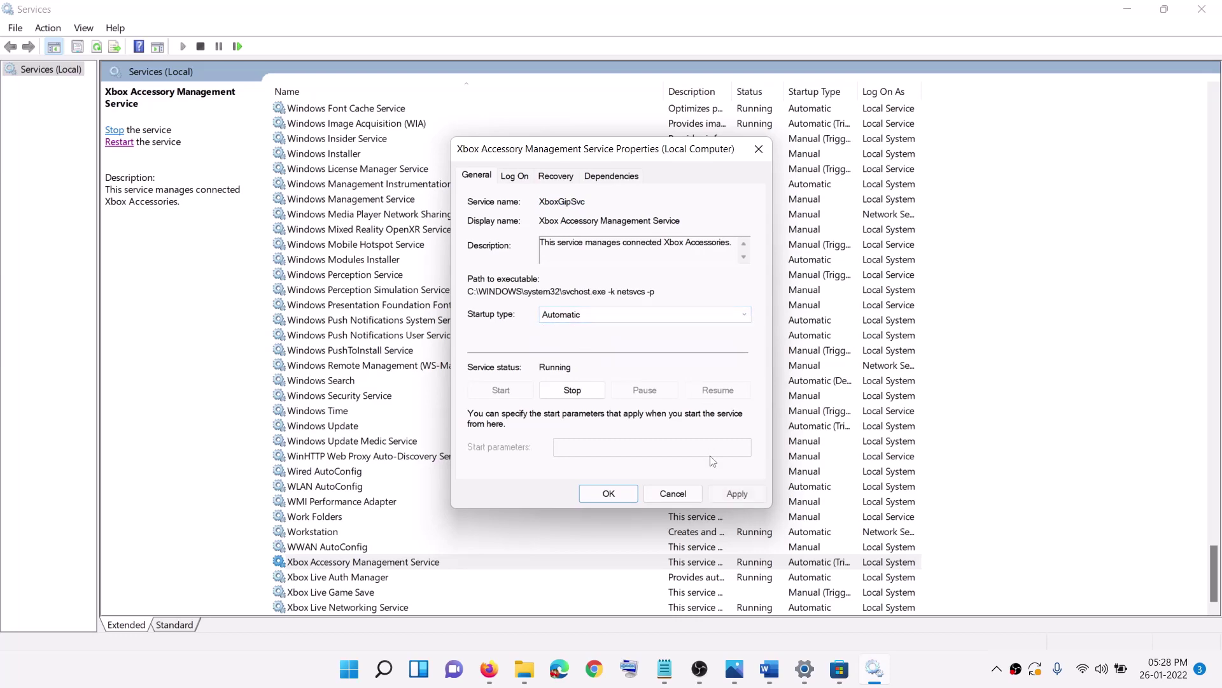
click(609, 494)
key(Down)
key(Return)
click(576, 317)
click(576, 338)
click(732, 495)
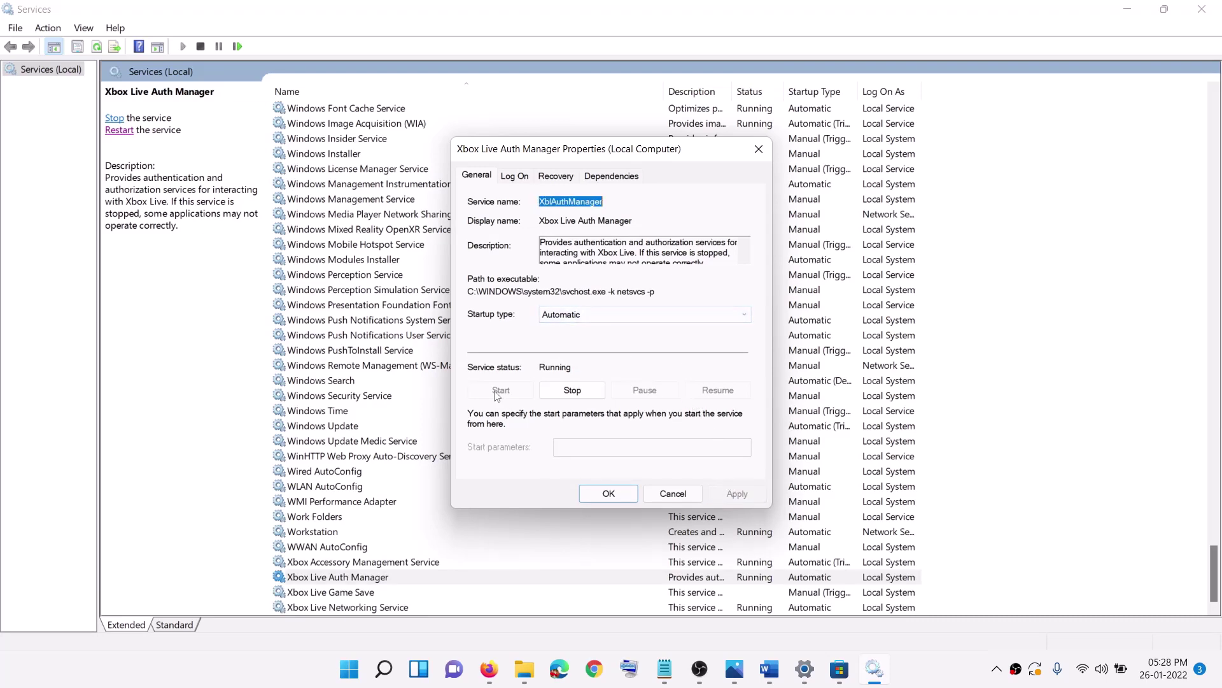
click(602, 492)
- Set Xbox Live Game Save to start automatically and start the service
key(Down)
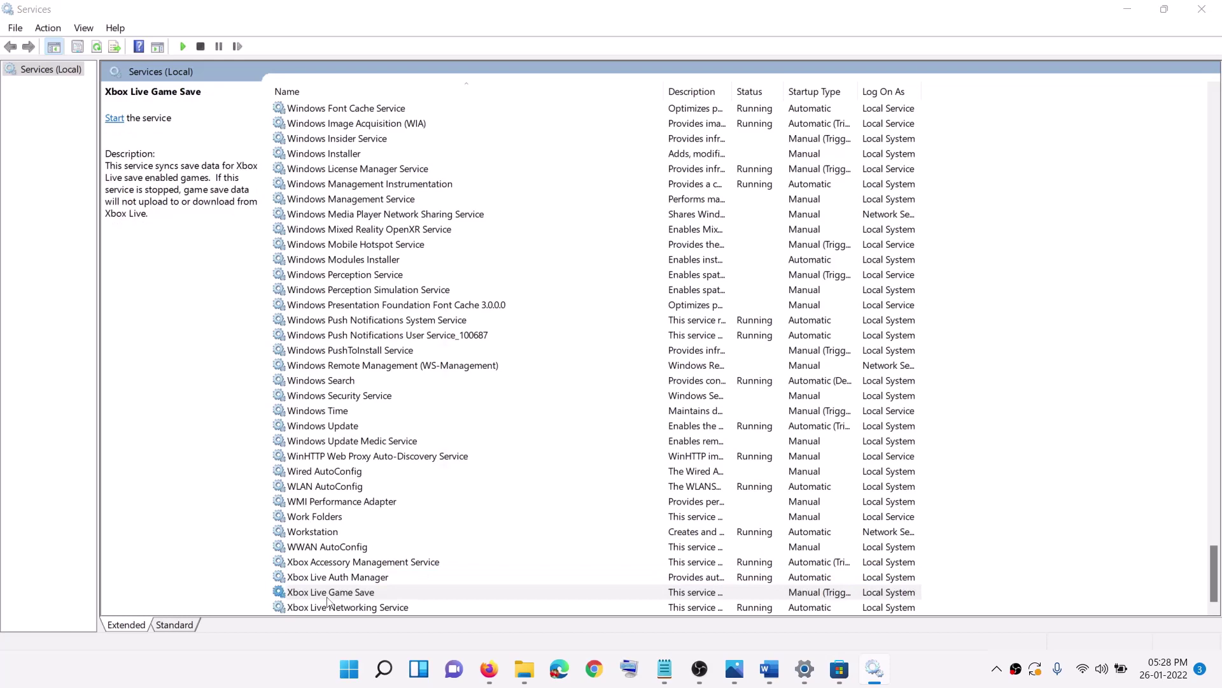
key(Return)
click(621, 315)
click(611, 336)
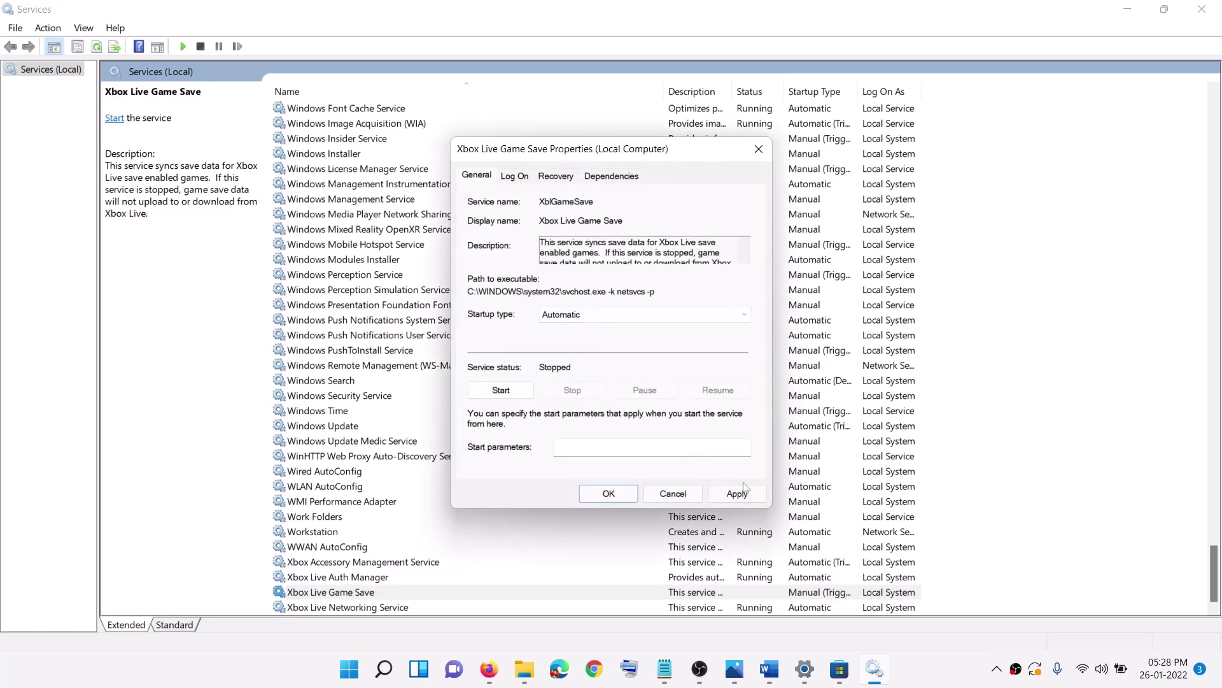
click(501, 390)
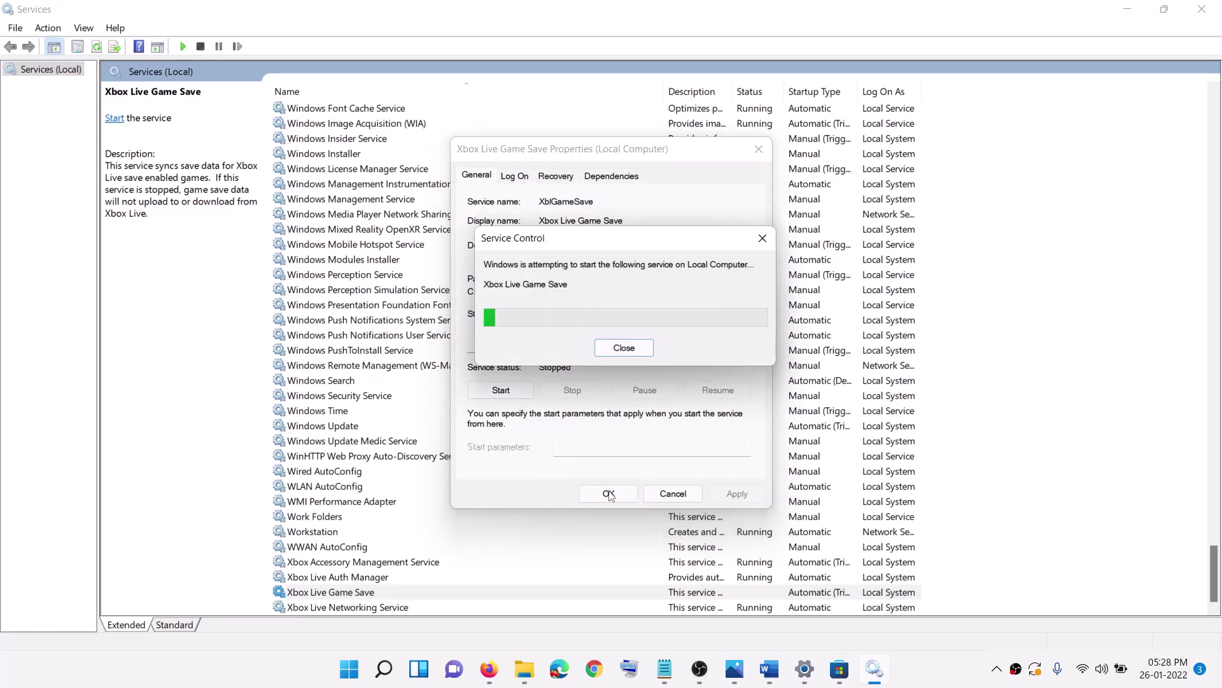
click(609, 494)
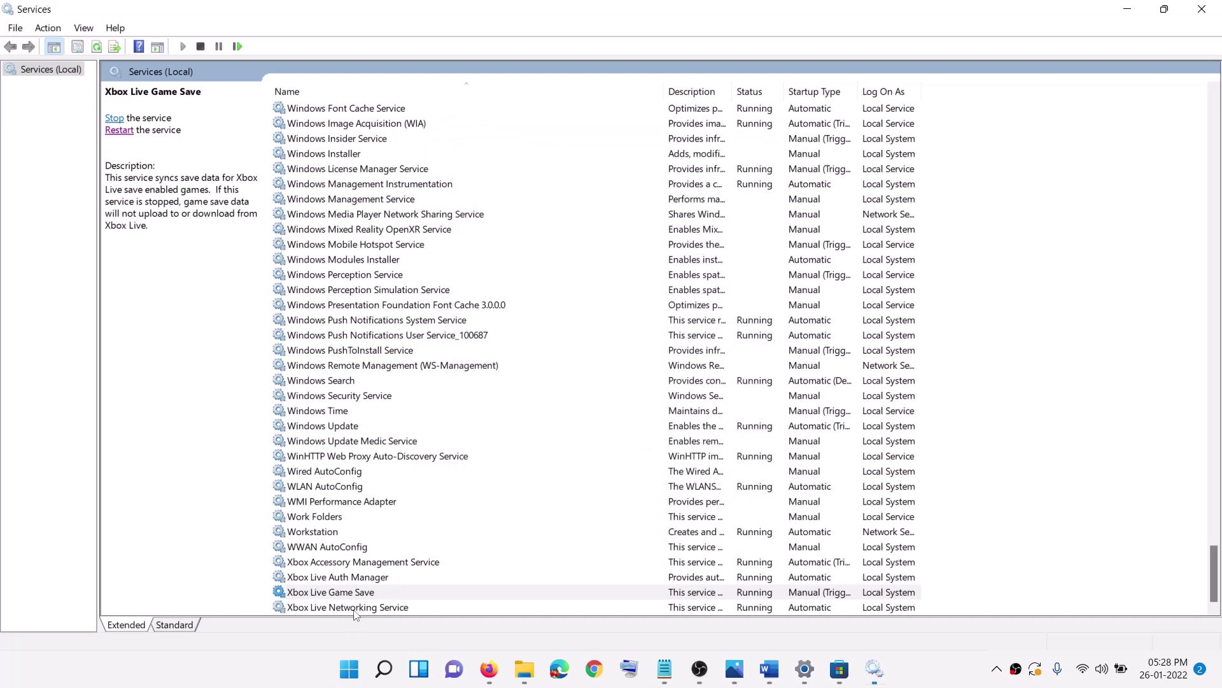
- Confirm Xbox Live Networking Service's startup type stays Automatic
double_click(356, 608)
click(645, 315)
click(611, 335)
key(Tab)
key(Tab)
key(Tab)
key(Tab)
key(Tab)
click(608, 494)
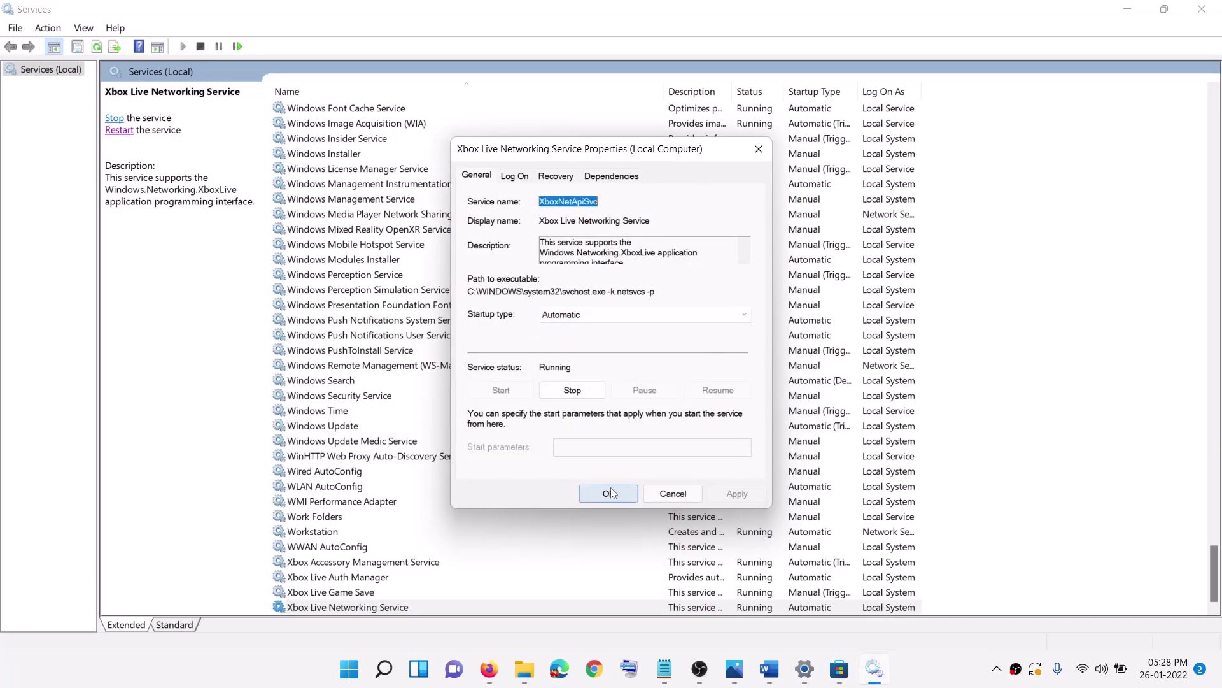
- Set Windows Update to Automatic startup, then jump the list to the Gaming Services entries
double_click(381, 427)
click(589, 318)
click(583, 339)
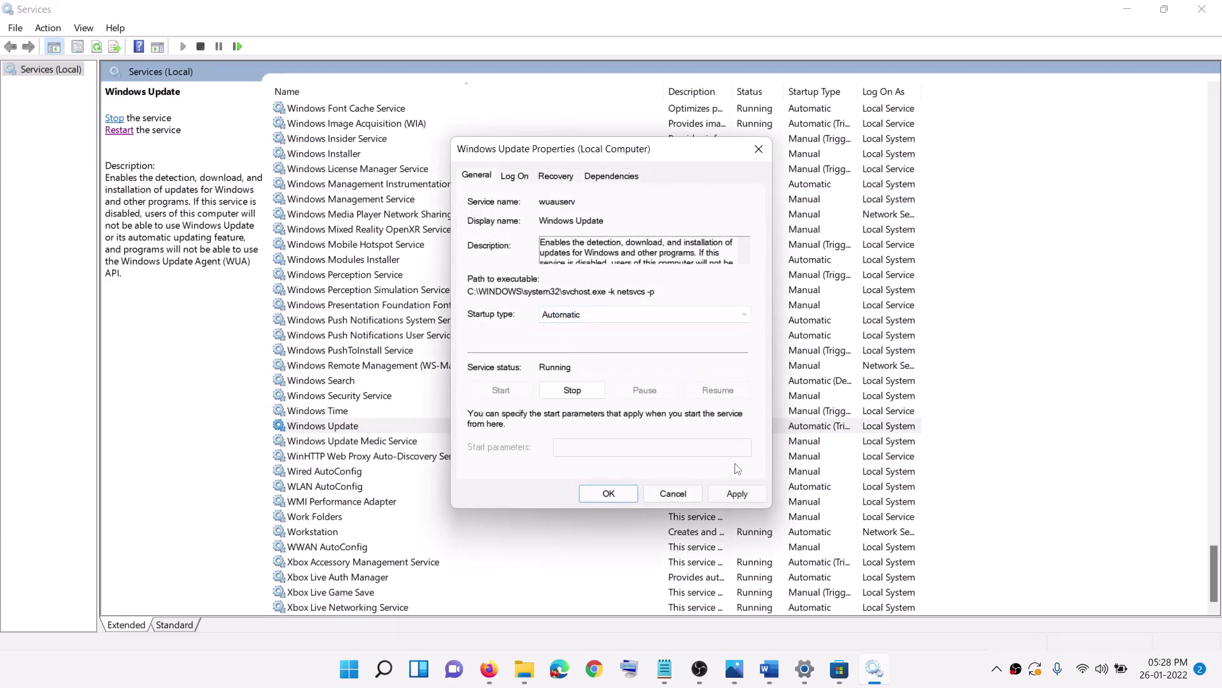
click(737, 494)
click(598, 495)
click(412, 395)
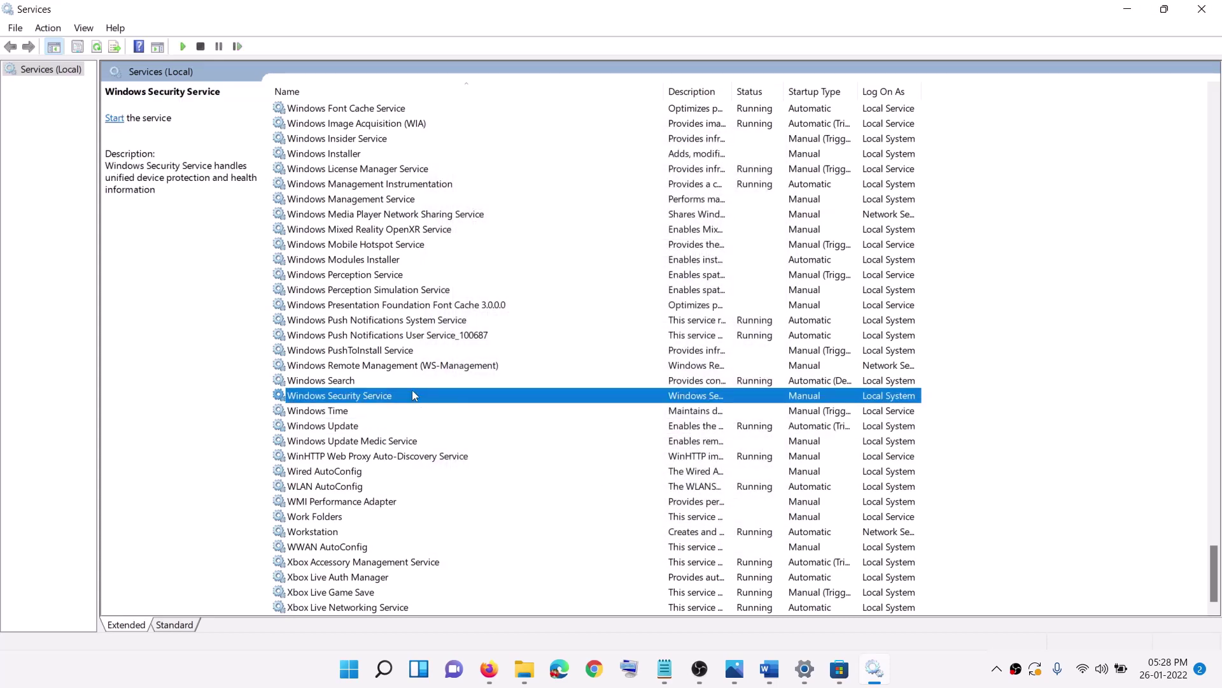
key(g)
scroll(764, 305, up, 5)
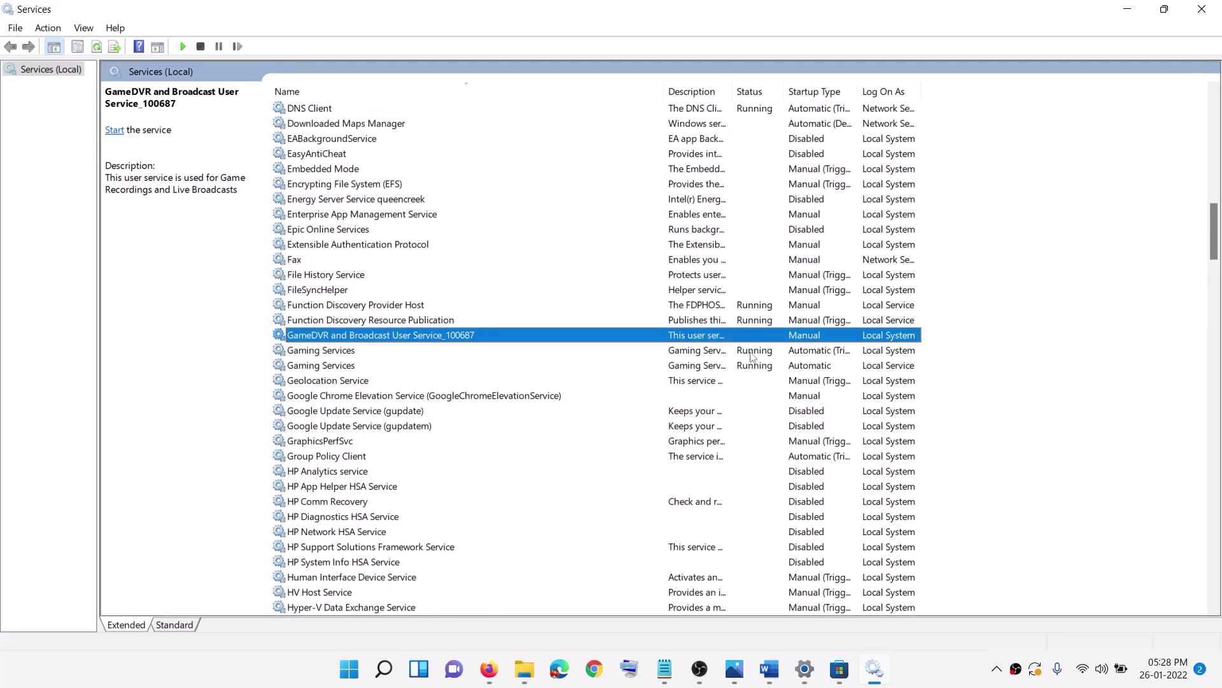
- Stop both Gaming Services entries
click(753, 354)
click(754, 363)
click(753, 354)
click(756, 361)
click(756, 354)
right_click(708, 349)
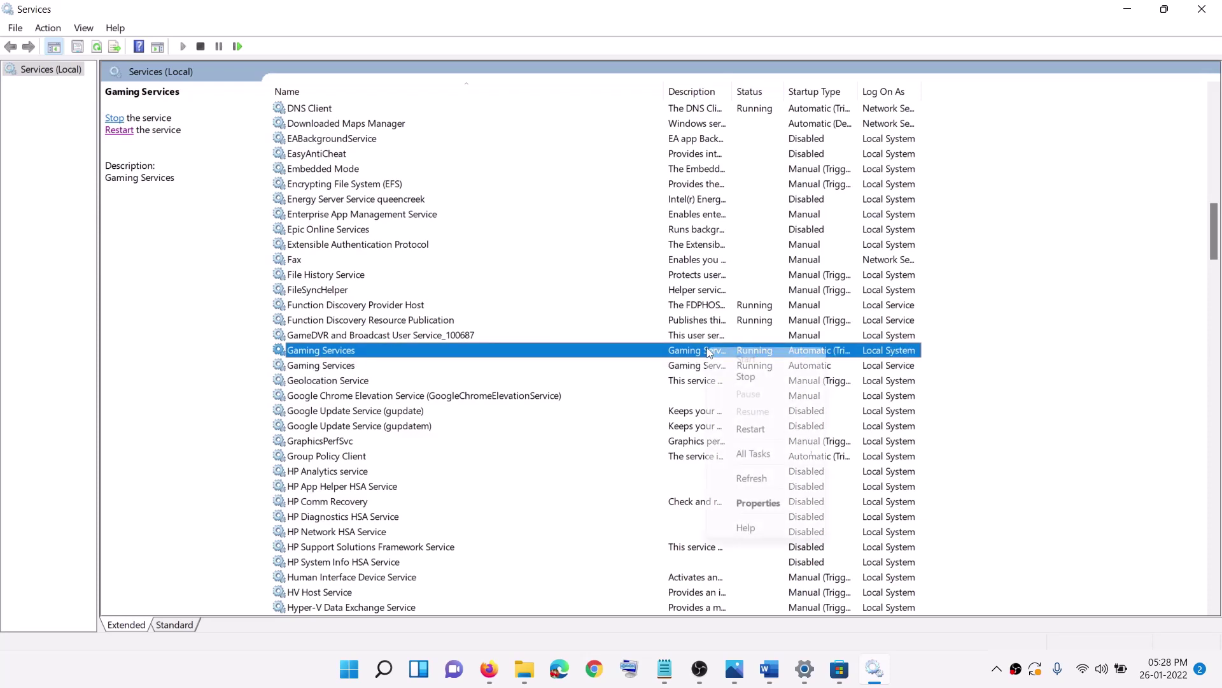
click(684, 367)
click(703, 355)
right_click(705, 356)
click(726, 381)
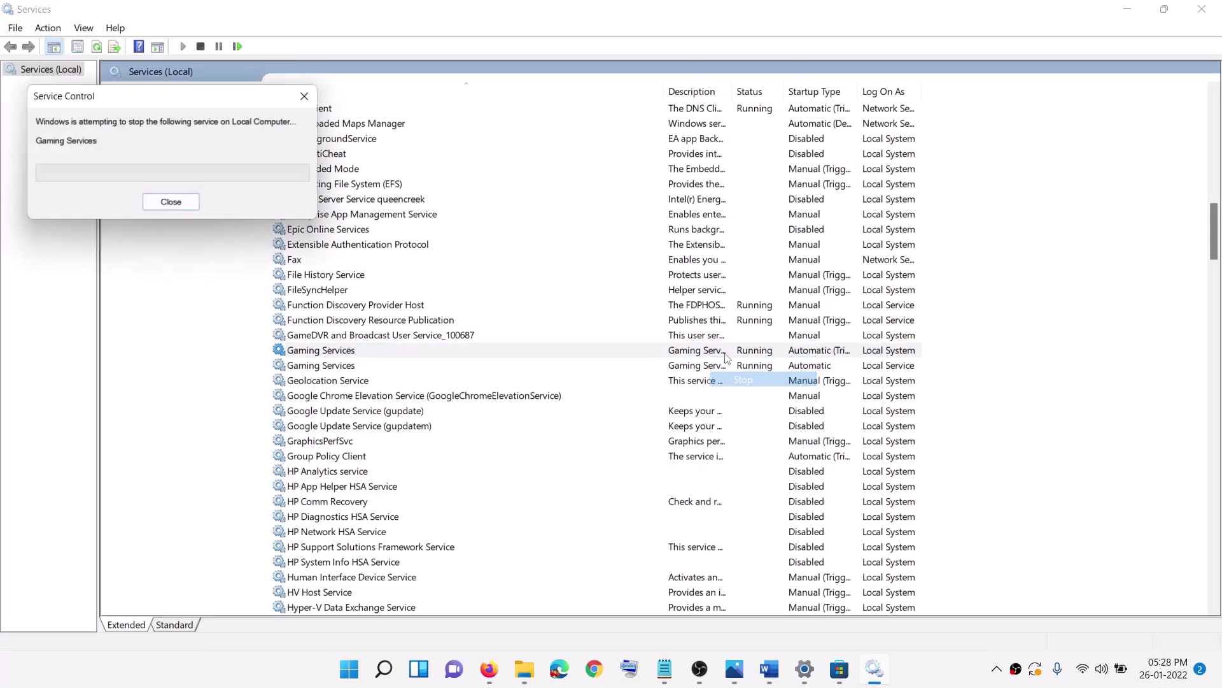
click(707, 368)
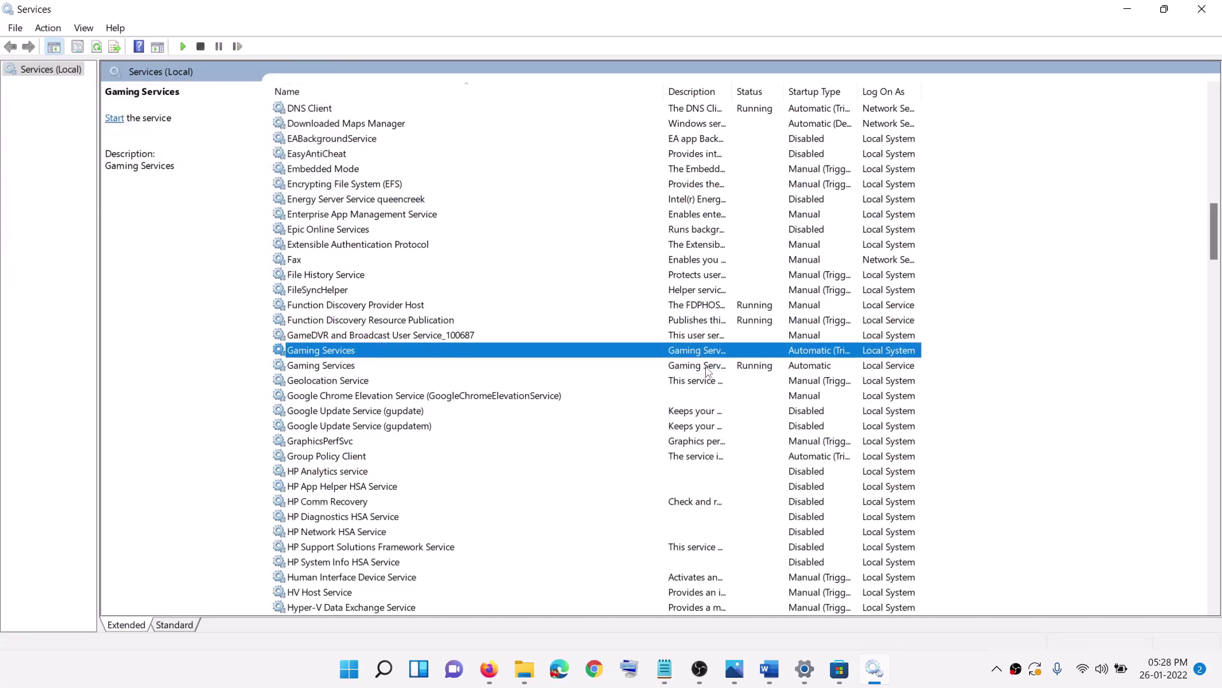
right_click(707, 368)
click(737, 395)
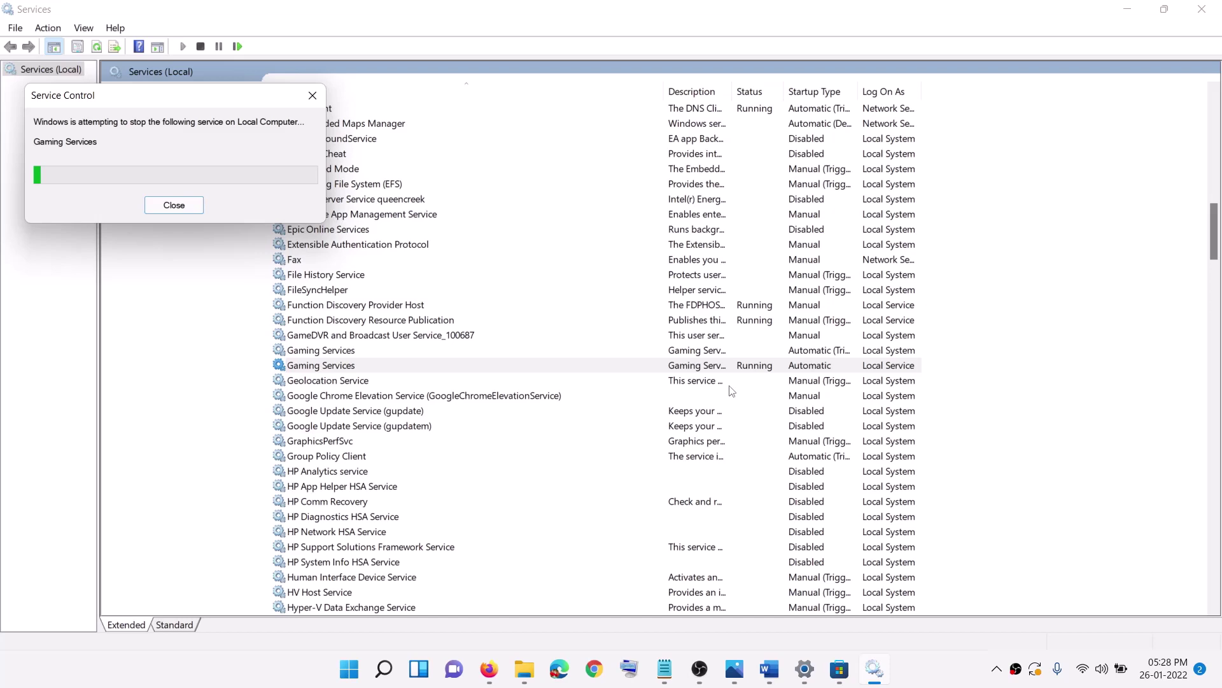
- Start both Gaming Services entries again
click(714, 352)
right_click(713, 354)
click(746, 360)
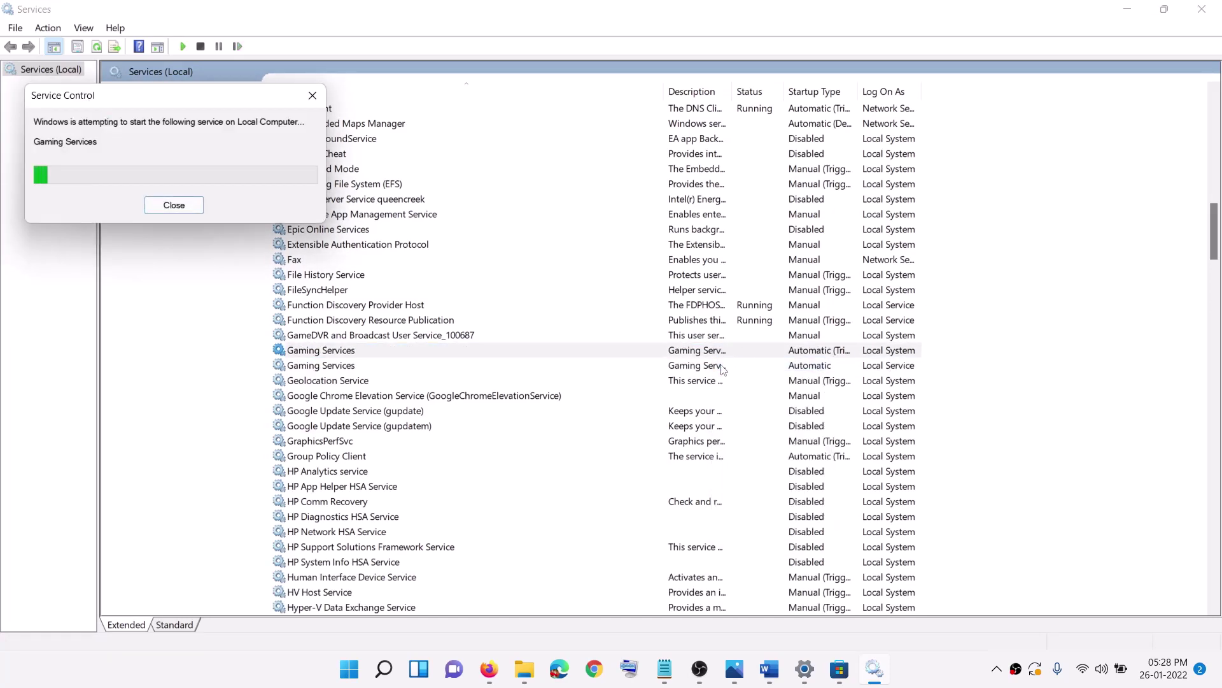
click(716, 364)
right_click(713, 367)
click(749, 380)
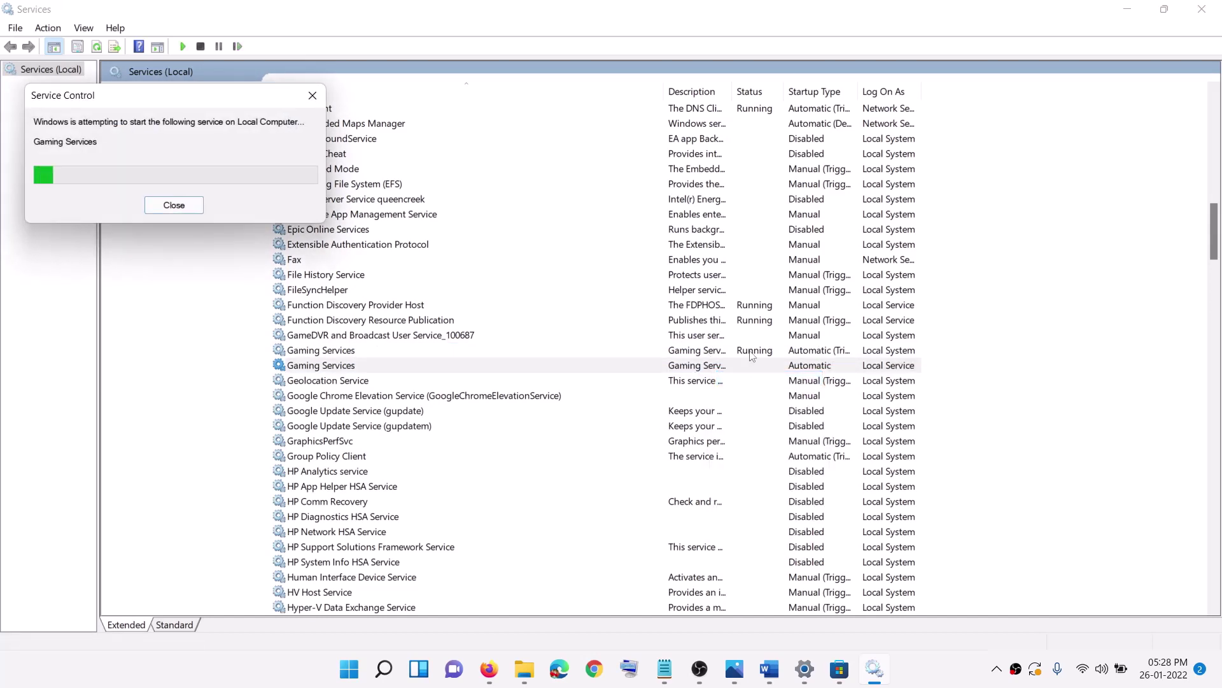
- Keep Microsoft Store Install Service on Automatic startup and close the Services window
click(703, 341)
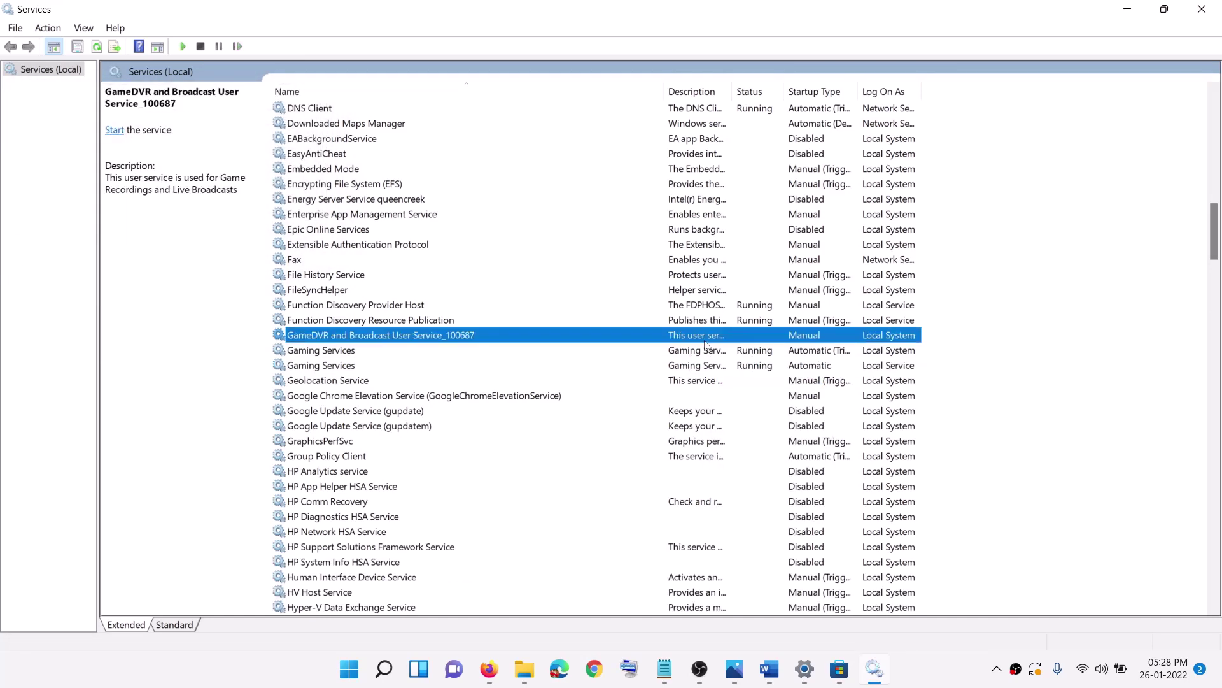
key(m)
click(386, 338)
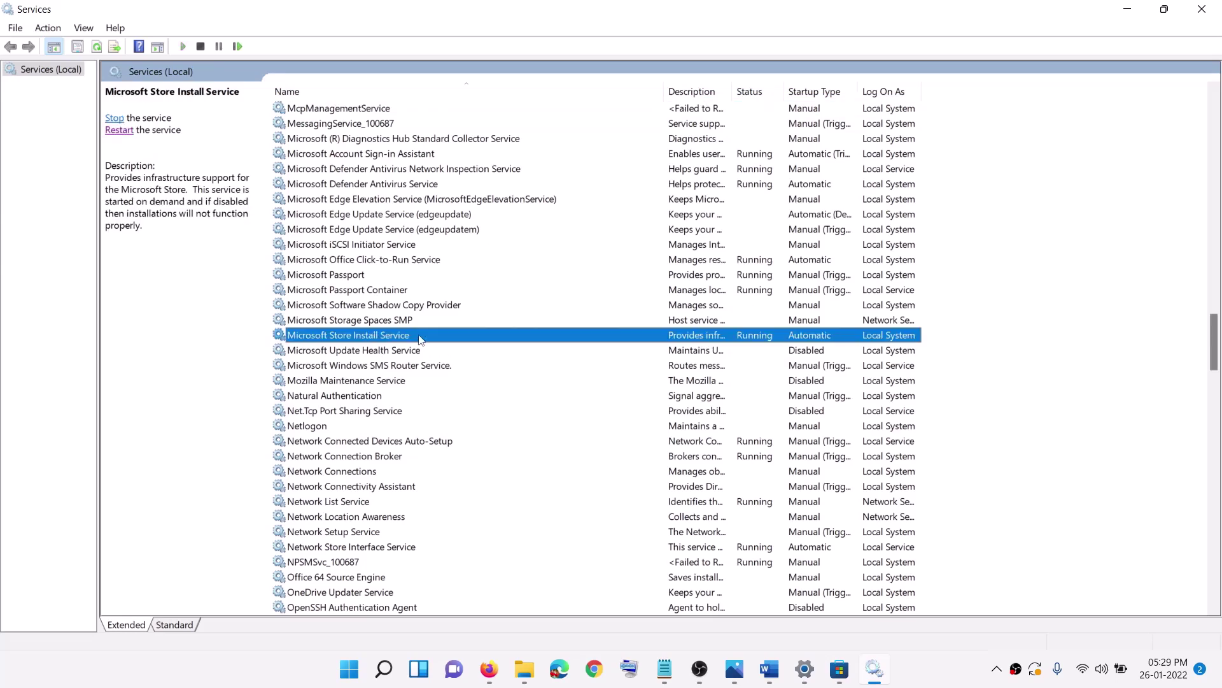
double_click(430, 339)
click(640, 314)
click(613, 347)
key(Tab)
key(Tab)
key(Tab)
key(Tab)
key(Tab)
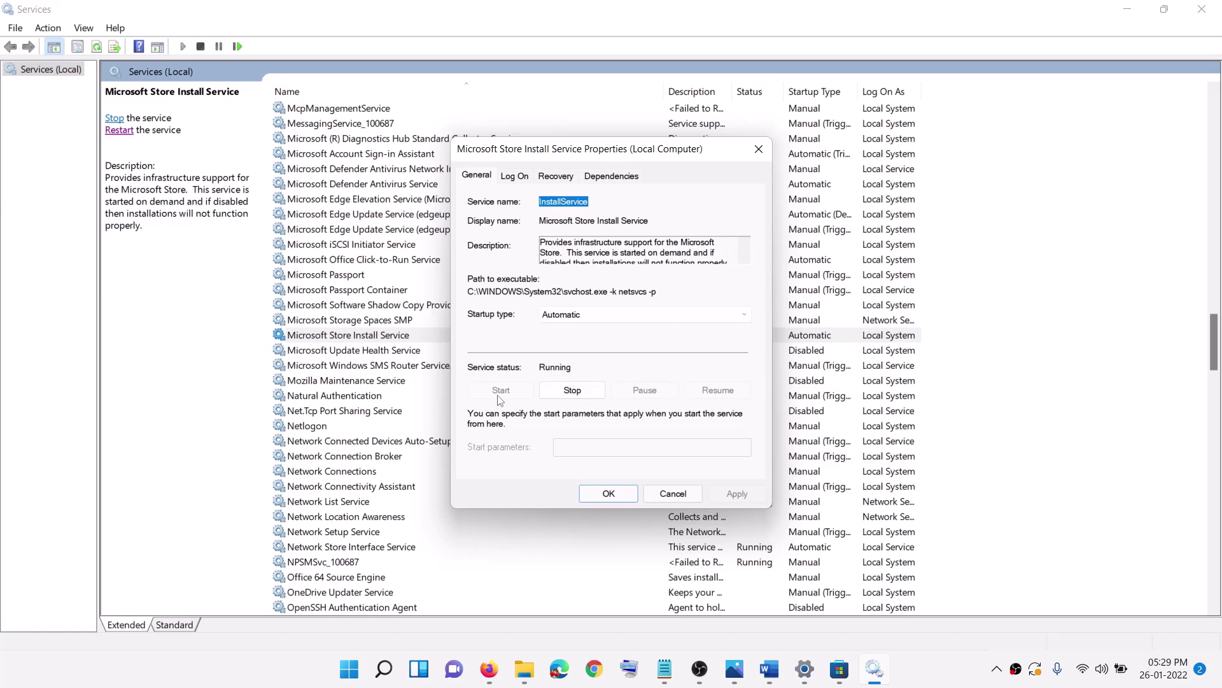
click(608, 495)
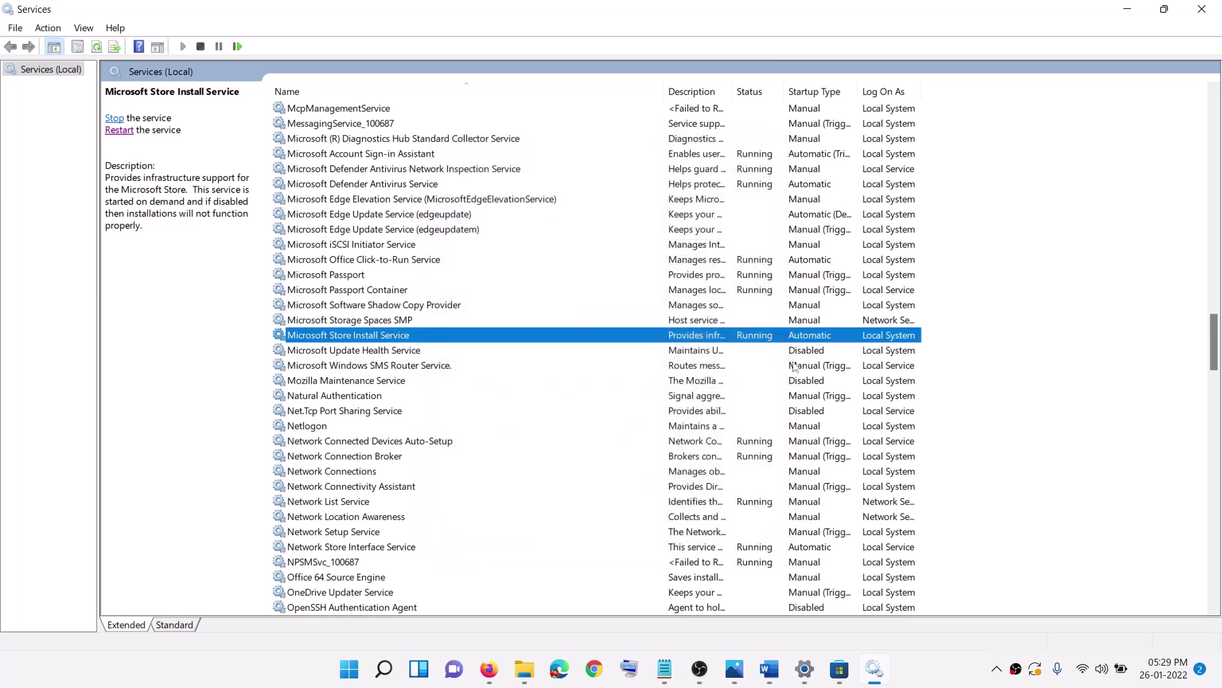
click(1202, 9)
scroll(464, 453, down, 8)
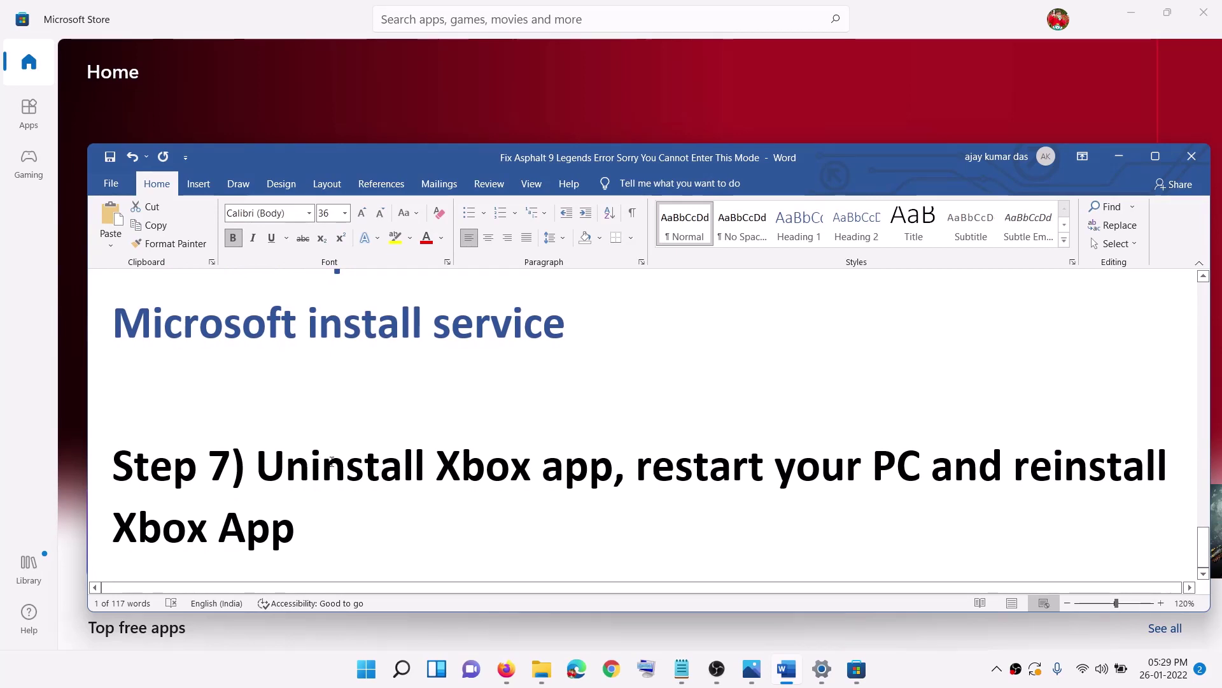
- Highlight the Step 7 'Uninstall Xbox App' instruction in Word's tutorial
drag(256, 467, 827, 466)
click(953, 466)
double_click(236, 514)
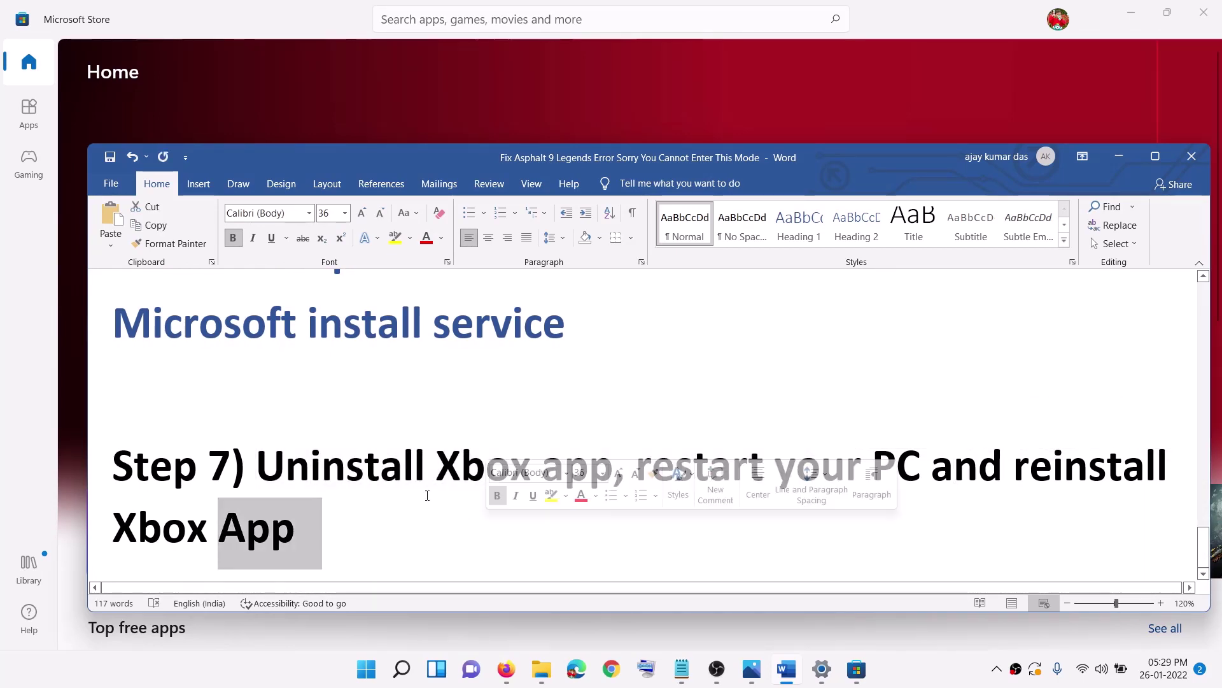
drag(256, 467, 531, 466)
- Search Start for 'xbox', bring up the Xbox app's uninstall prompt, then cancel it
click(367, 670)
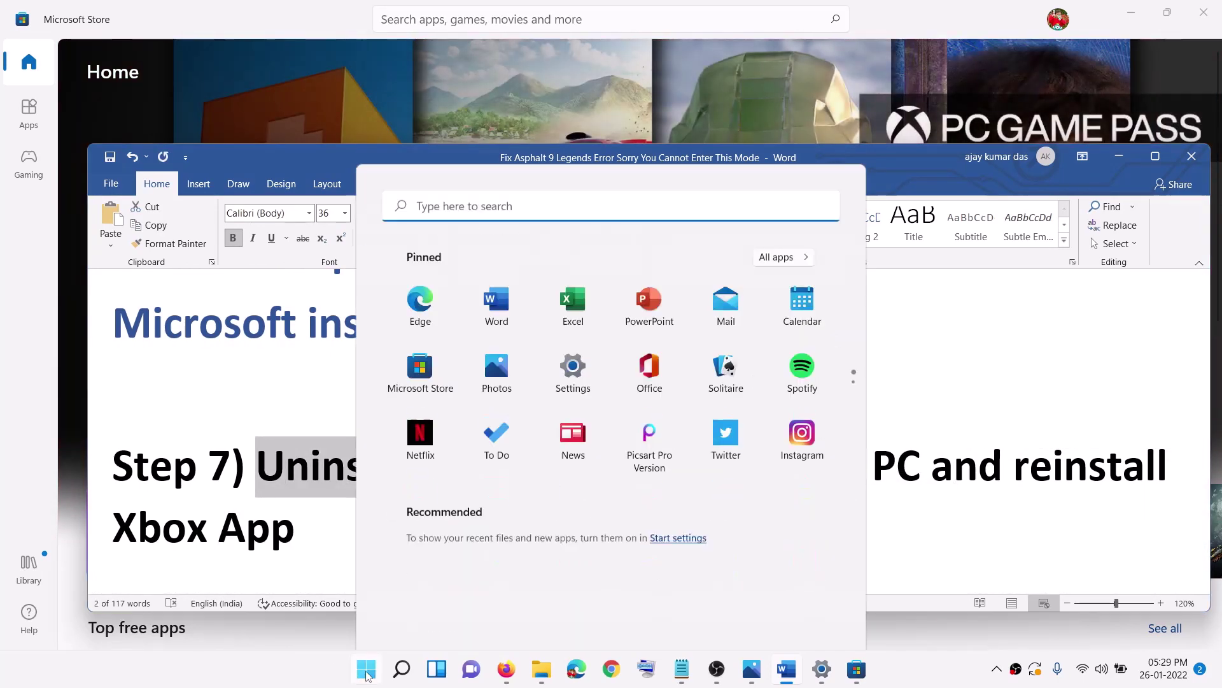
text(xbox)
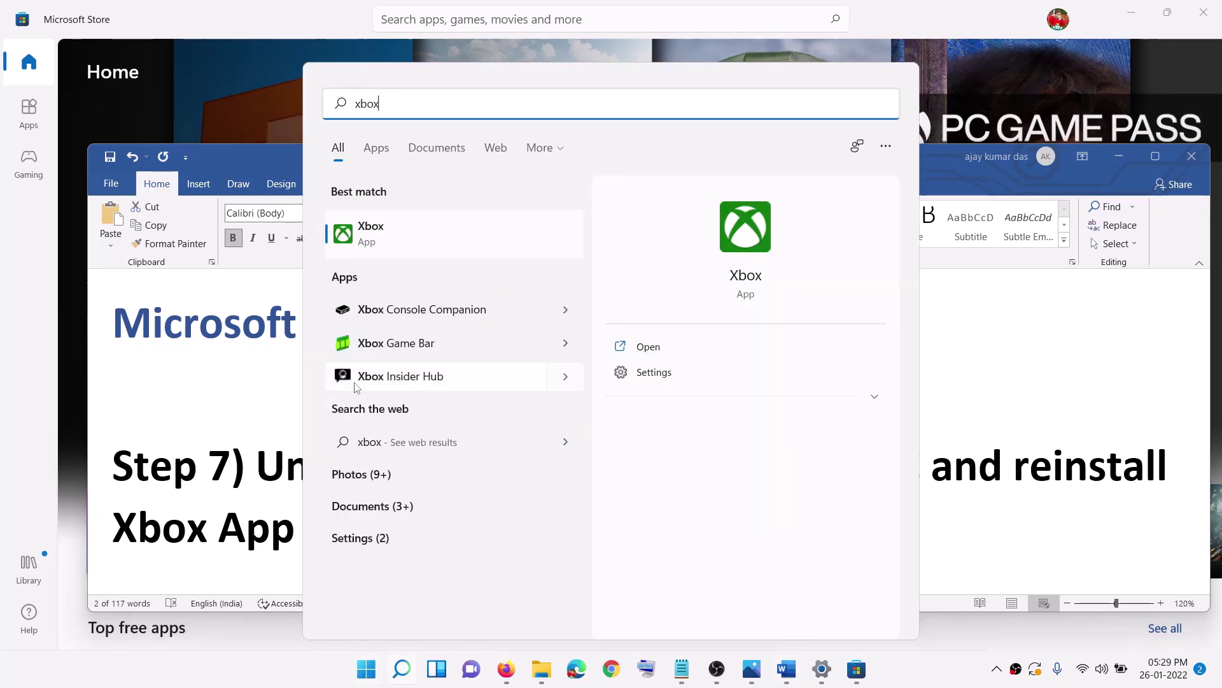
right_click(396, 247)
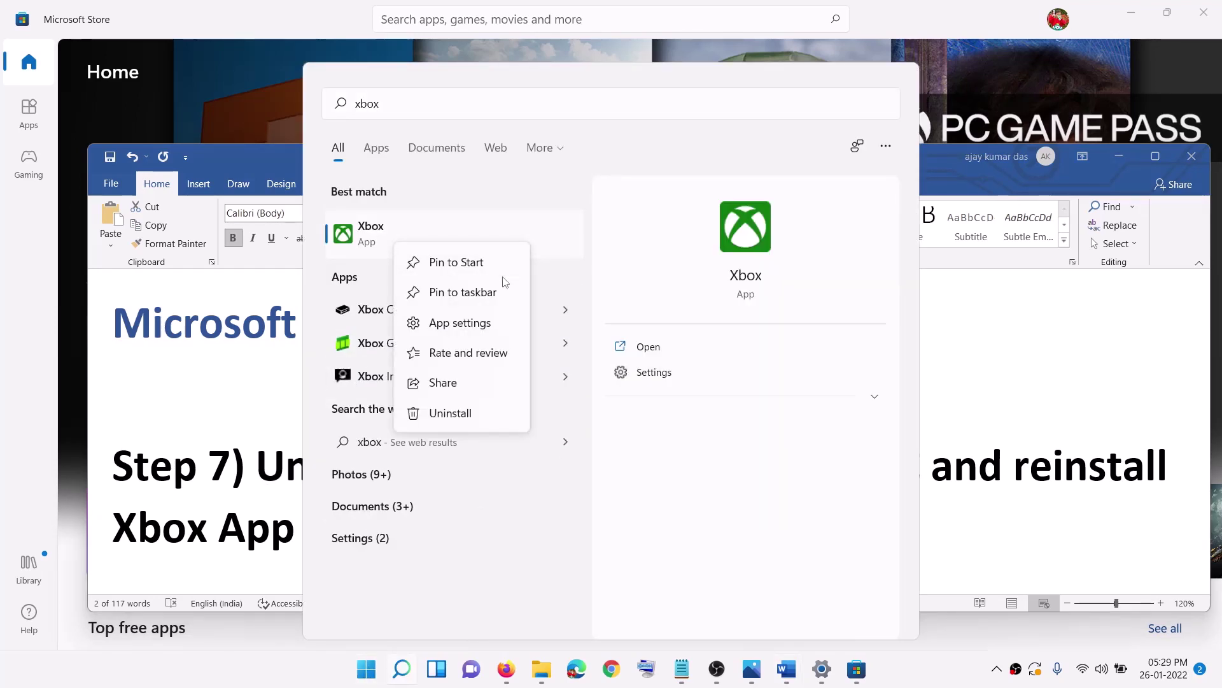
click(465, 415)
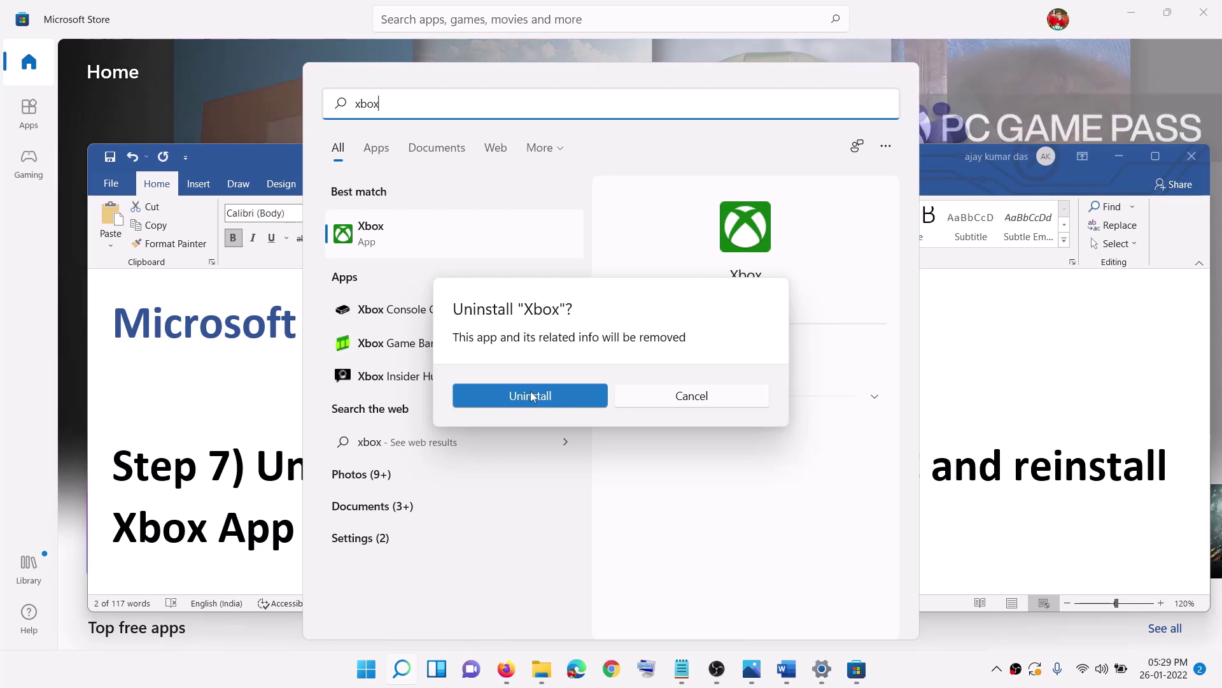
click(690, 396)
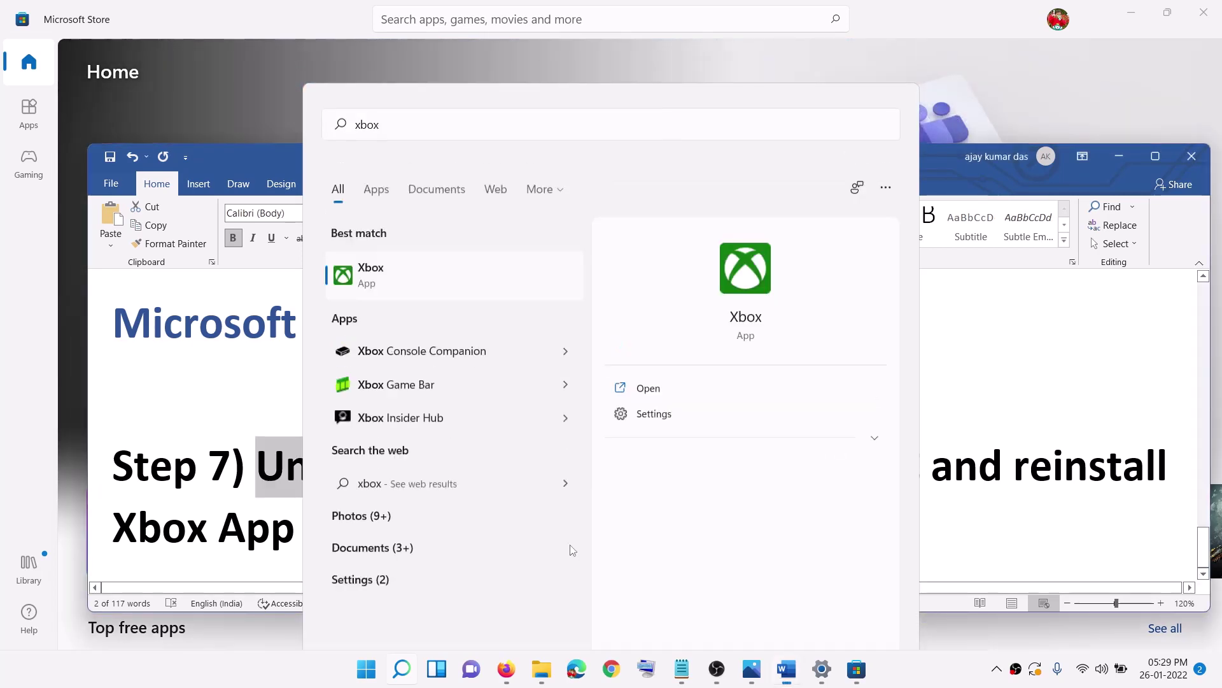
click(282, 680)
- View the Restart power option without applying it and return to Microsoft Store
click(362, 670)
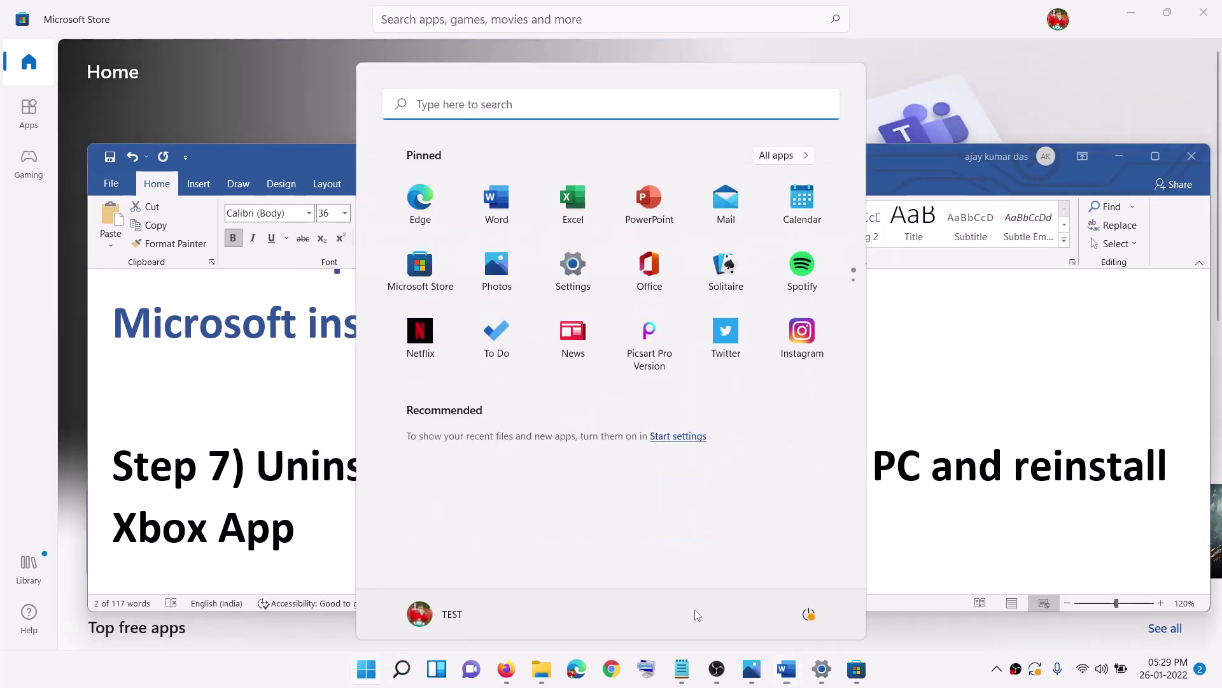
click(808, 615)
key(Escape)
key(Escape)
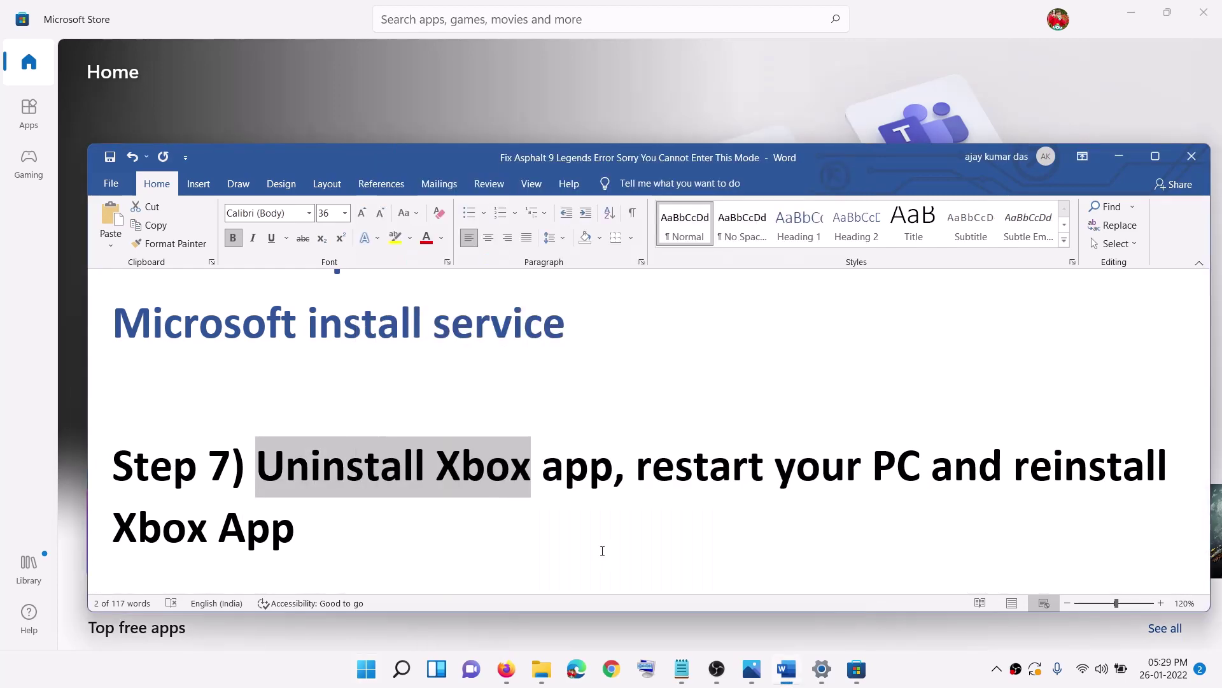
key(alt+Tab)
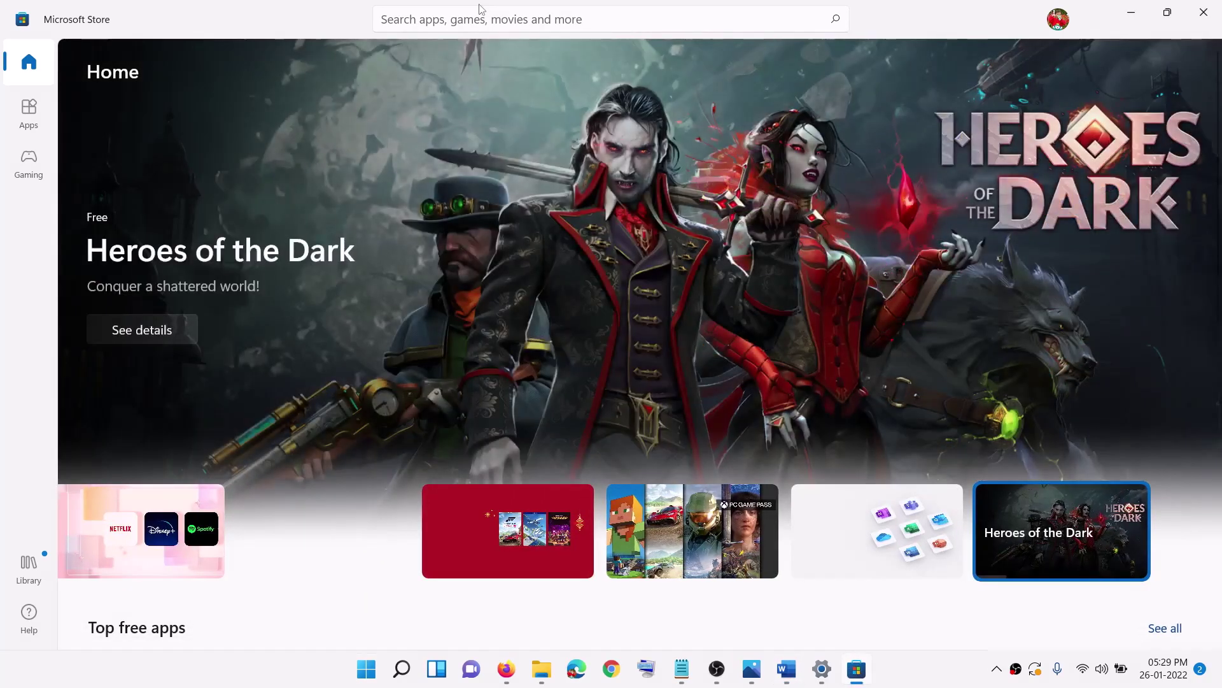
- Search the Store for 'xbox', open the Xbox app's page, and switch to Photos
click(473, 14)
text(xbo)
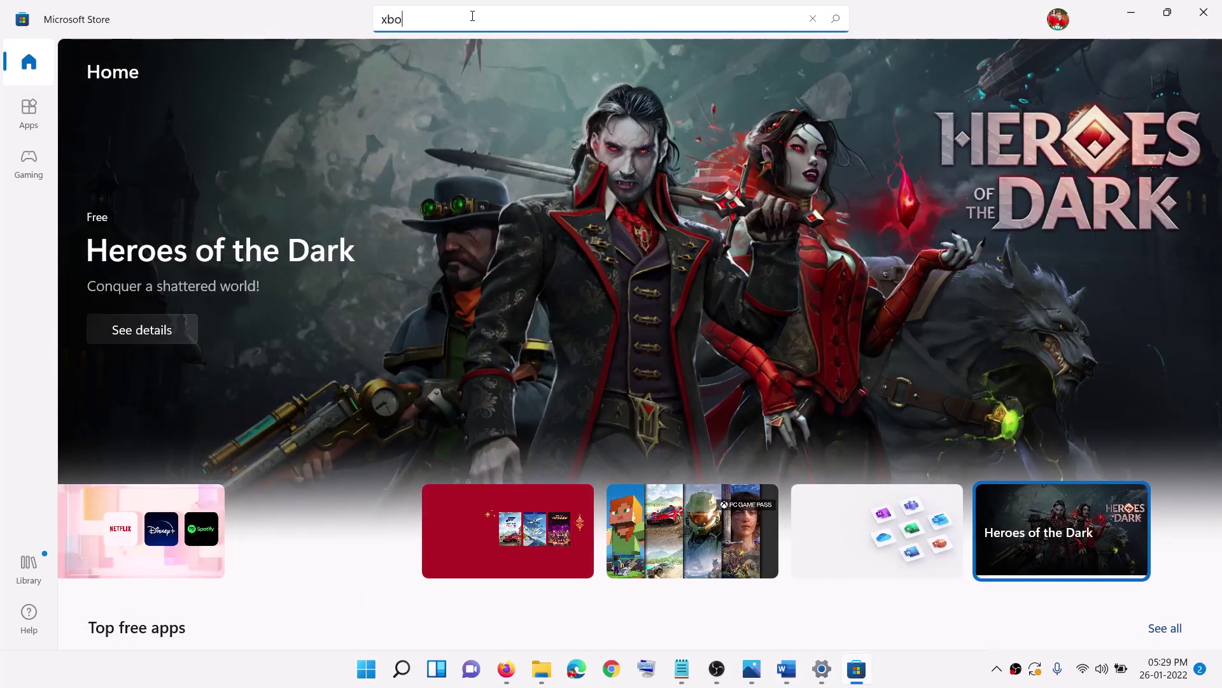
text(x)
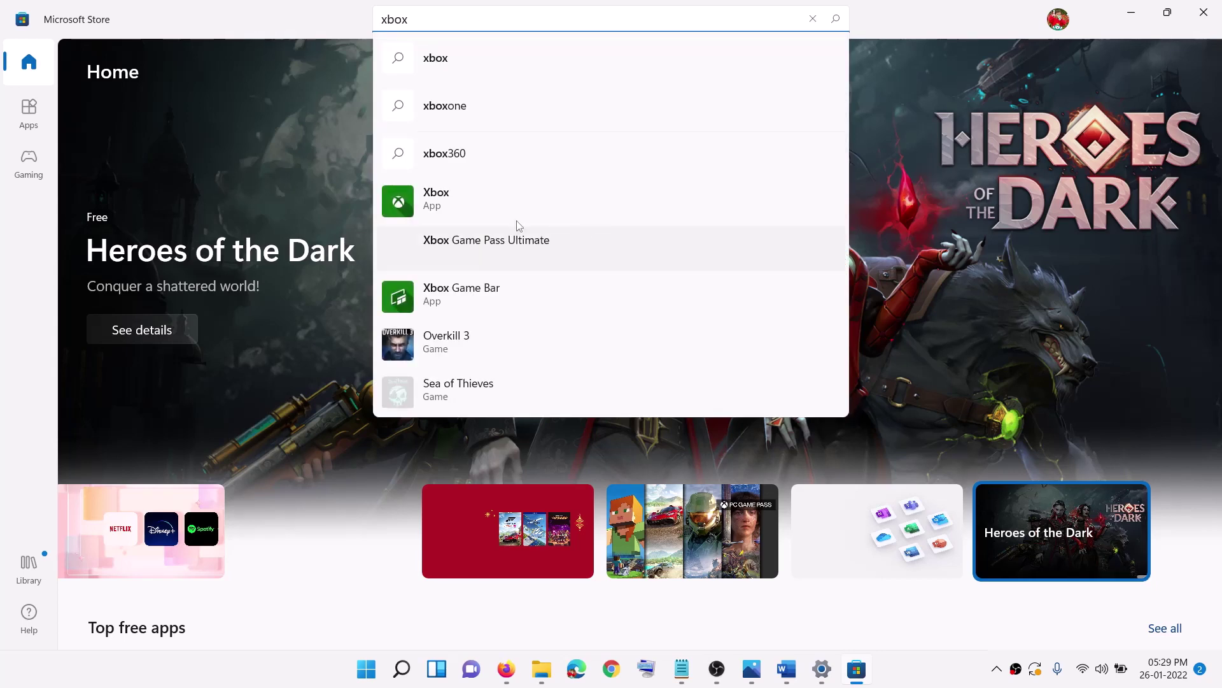
click(488, 204)
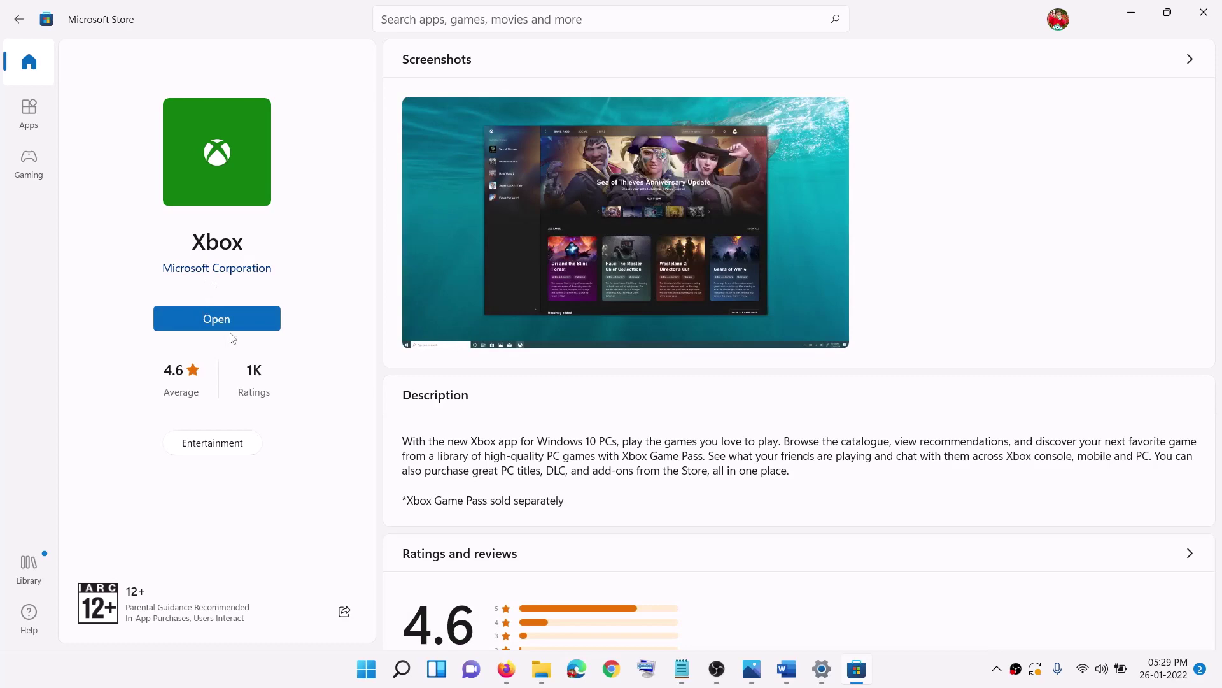
click(922, 683)
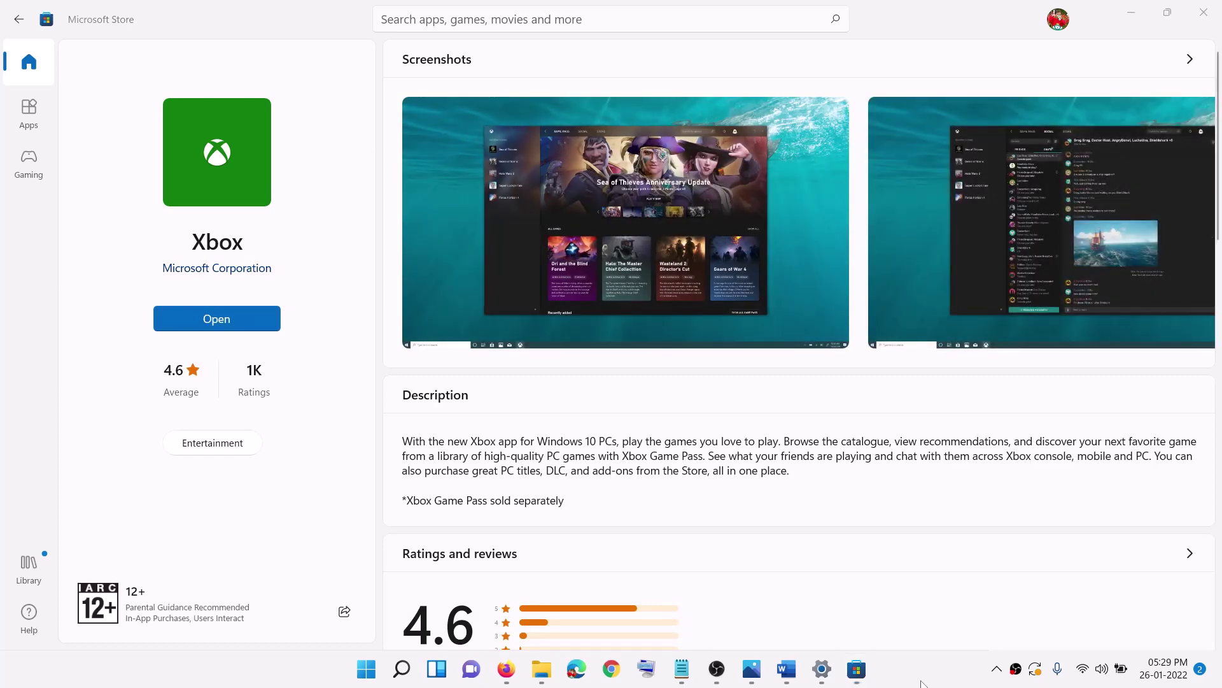